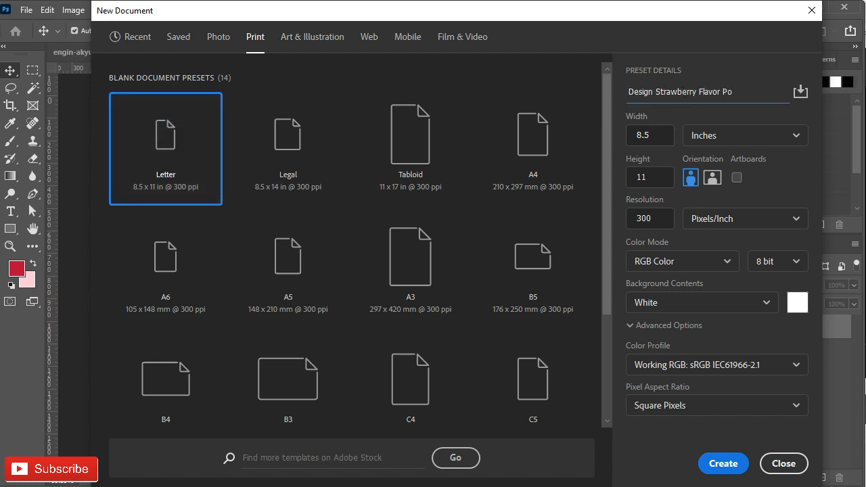
- Create the 8.5 x 11 inch, 300 ppi document "Design Strawberry Flavor Poster" and place guides along its edges and inner margins
left_click(726, 466)
left_click_drag(54, 174, 230, 176)
left_click_drag(301, 71, 301, 105)
left_click_drag(53, 203, 492, 204)
left_click_drag(371, 68, 392, 449)
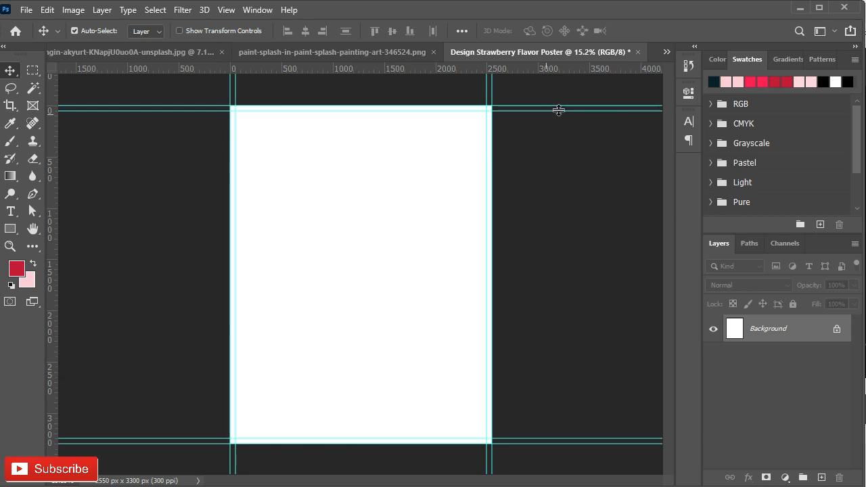
- Draw a crimson rectangle without a stroke, 2550 x 3300 px, covering the whole page
left_click(14, 229)
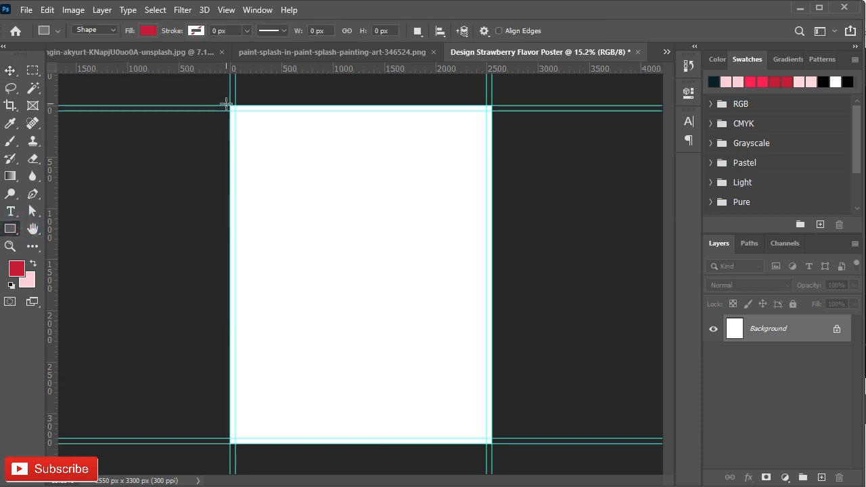
left_click_drag(230, 107, 497, 443)
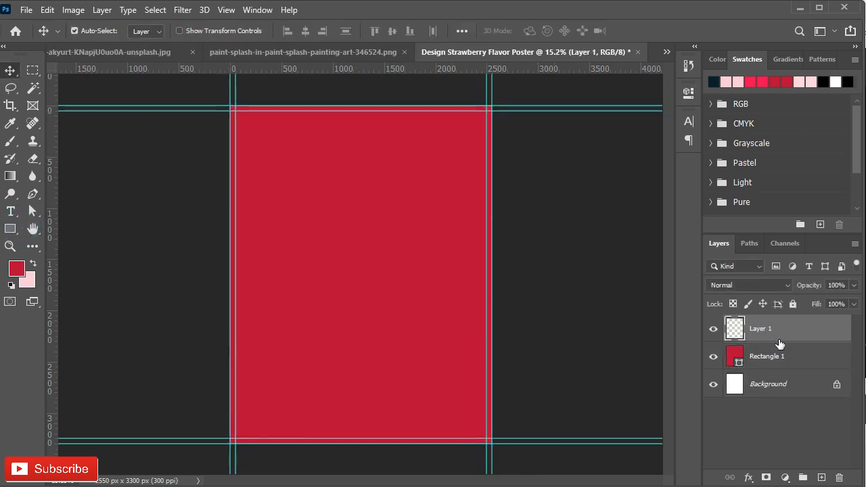
key("Delete")
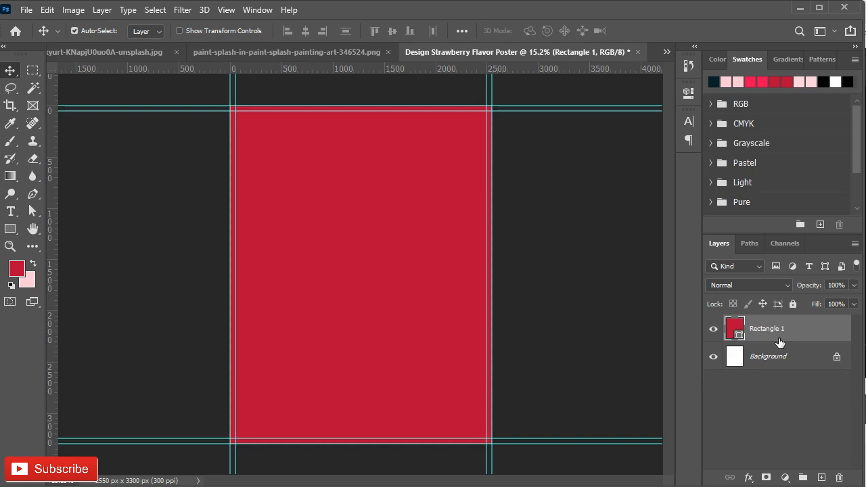
- Paint a pale pink glow in the middle of the poster on a new layer, using a very large soft brush at 74% flow
left_click(822, 479)
left_click(13, 144)
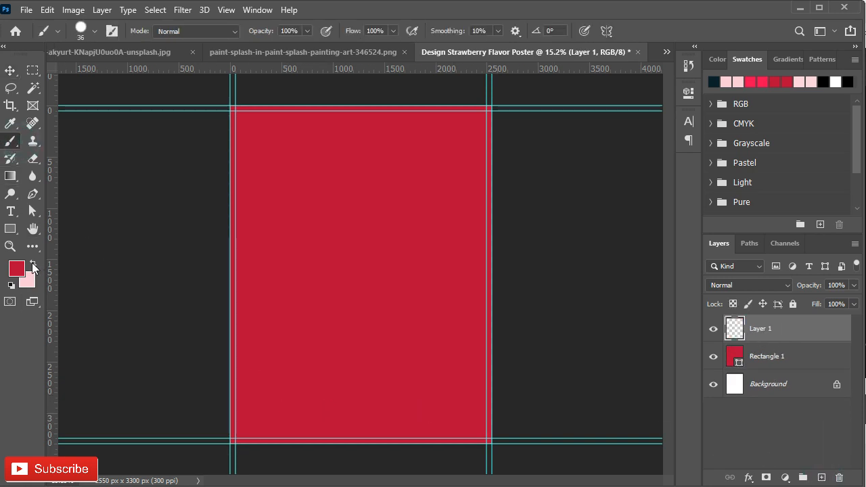
left_click(34, 264)
left_click_drag(375, 257, 361, 256)
right_click(361, 256)
left_click(389, 347)
left_click(392, 30)
left_click_drag(390, 46, 377, 46)
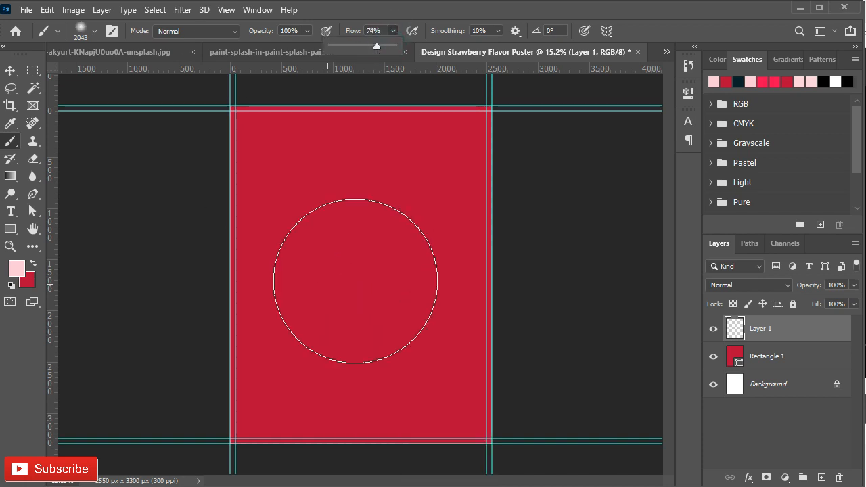
left_click(362, 277)
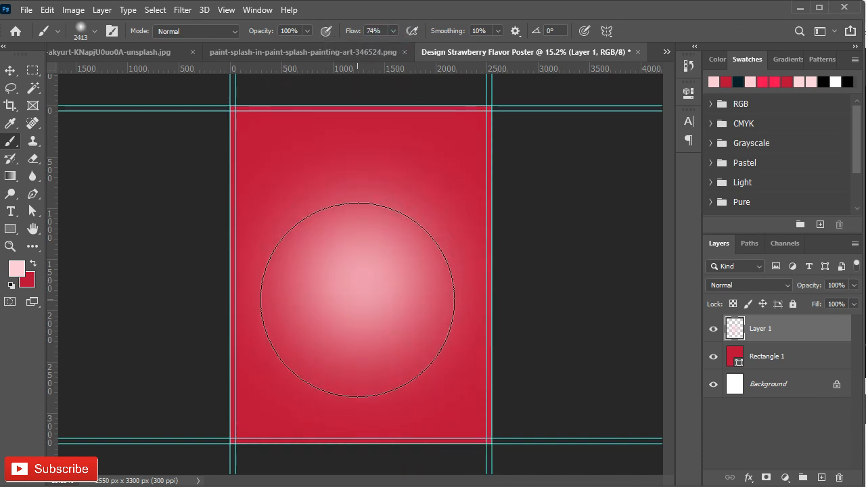
left_click(359, 300)
- Try to stretch the pink glow layer vertically to 130.60% height
key("ctrl+t")
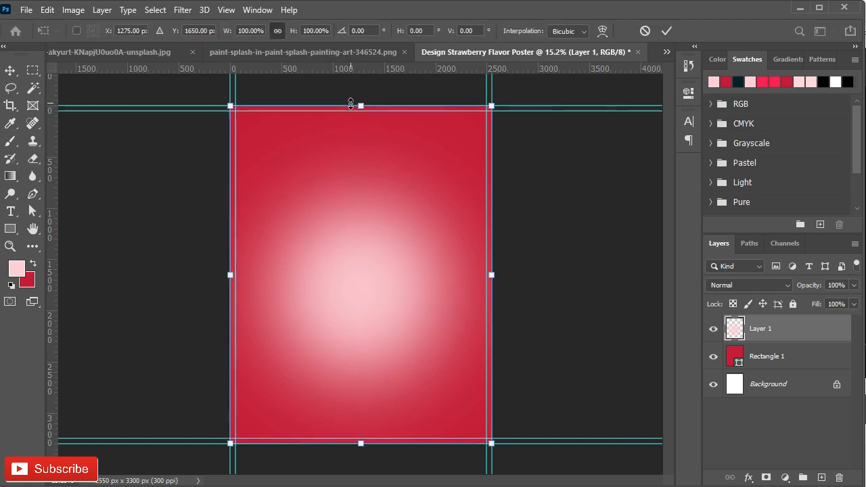
left_click_drag(362, 105, 364, 5)
left_click_drag(360, 260, 356, 311)
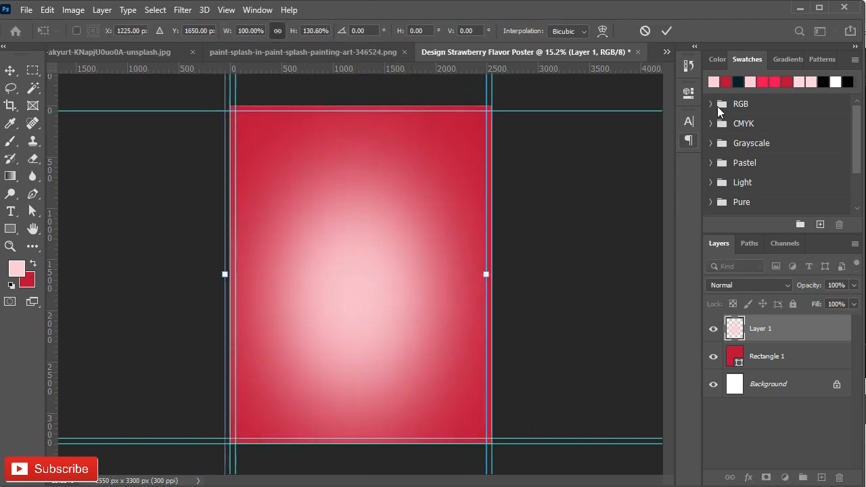
key("Return")
key("Delete")
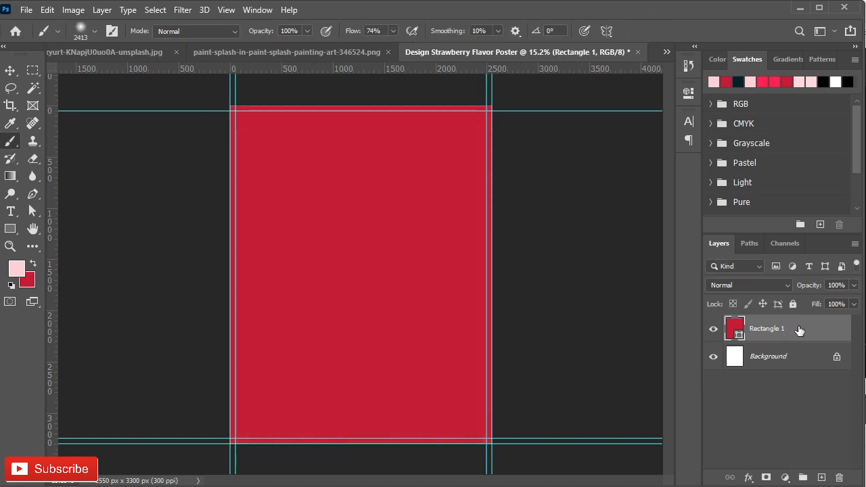
key("ctrl+z")
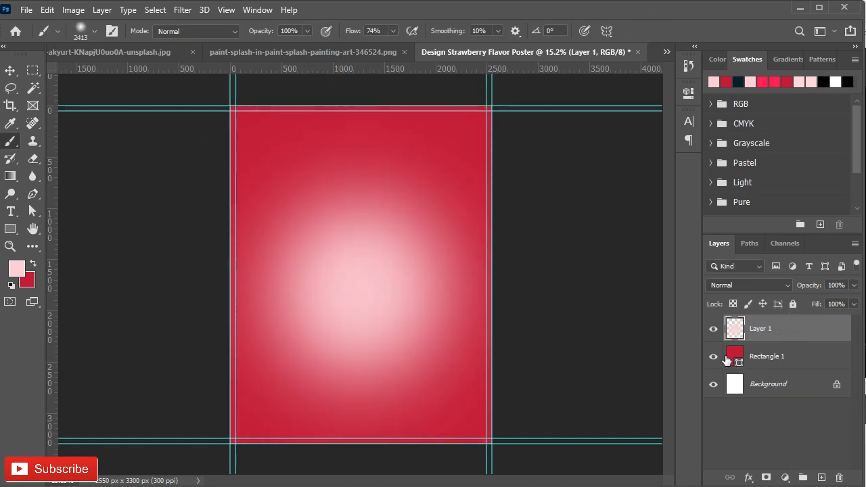
- Bring the cut-out strawberry from its photo document into the poster and convert its layer to a smart object
key("v")
left_click(283, 52)
left_click(177, 52)
mouse_move(408, 292)
left_mouse_down()
mouse_move(578, 38)
mouse_move(392, 256)
left_mouse_up()
right_click(786, 331)
left_click(399, 247)
- Scale the strawberry to about 15.02%, rotate it to about -48.33°, and place it over the glow
key("ctrl+t")
key("ctrl+0")
left_click_drag(360, 126, 361, 233)
left_click_drag(527, 227, 340, 164)
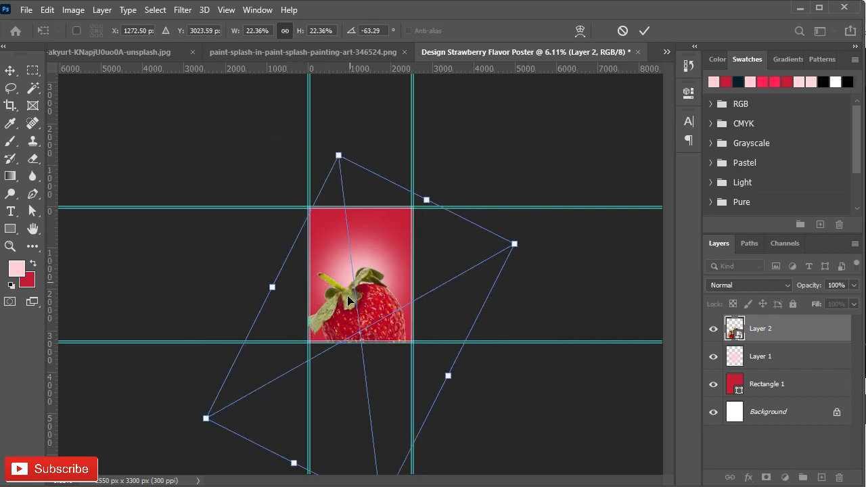
left_click_drag(335, 272, 313, 203)
left_click_drag(318, 85, 326, 155)
left_click_drag(343, 318, 344, 293)
left_click_drag(377, 133, 399, 170)
left_click_drag(349, 293, 357, 285)
left_click_drag(370, 127, 363, 170)
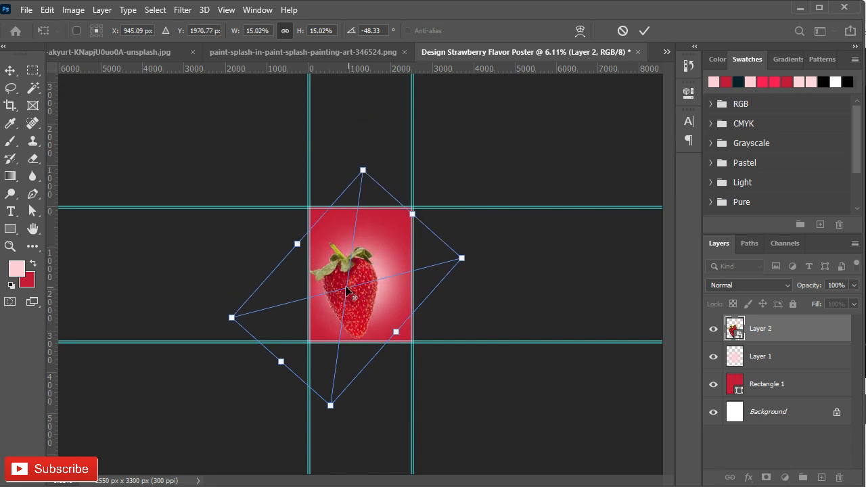
- Refine the strawberry's size, rotation and position so it hangs diagonally over the glow, and apply the transformation
scroll(346, 289, "up", 11)
left_click_drag(345, 336, 352, 281)
left_click_drag(619, 203, 581, 113)
left_click_drag(637, 99, 552, 145)
left_click_drag(311, 250, 327, 299)
left_click(645, 30)
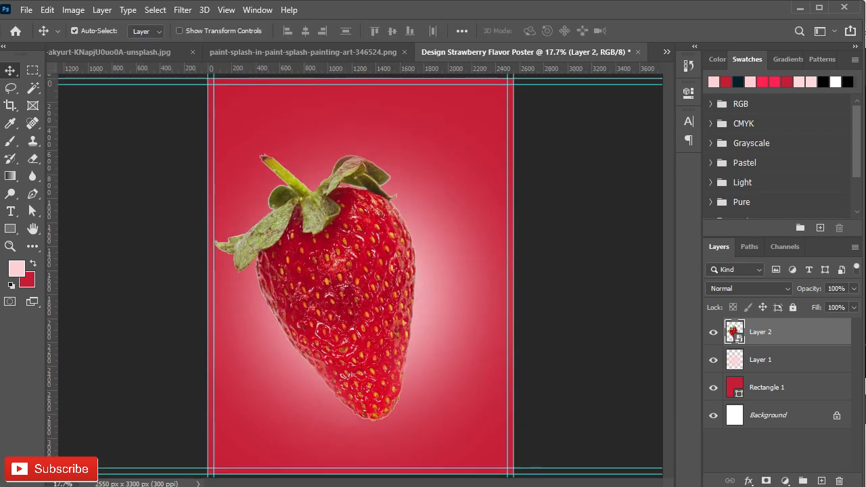
- Group the glow and red rectangle layers, and delete the white Background layer
left_click(805, 360)
left_click(788, 387, "shift")
key("ctrl+g")
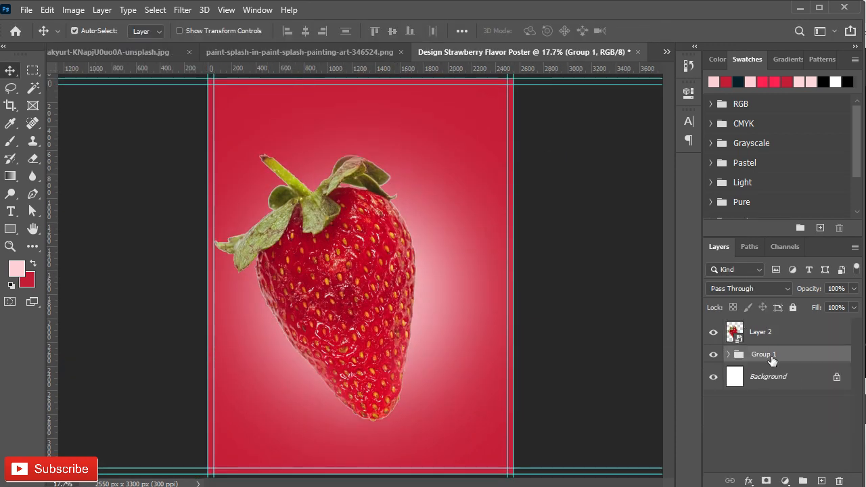
left_click(838, 381)
left_click(792, 383)
key("Delete")
- Rename the group as bg and shift the strawberry up by about 56 px
double_click(765, 354)
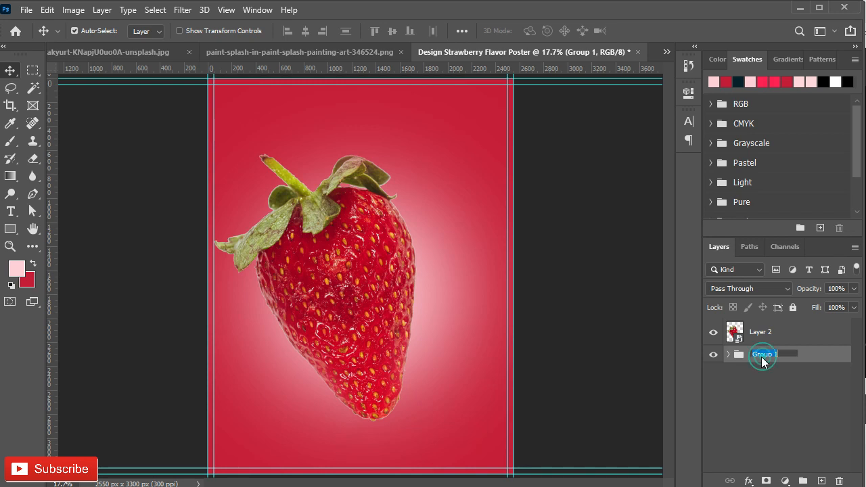
type("bg")
key("Return")
left_click(764, 342)
left_click_drag(331, 313, 332, 306)
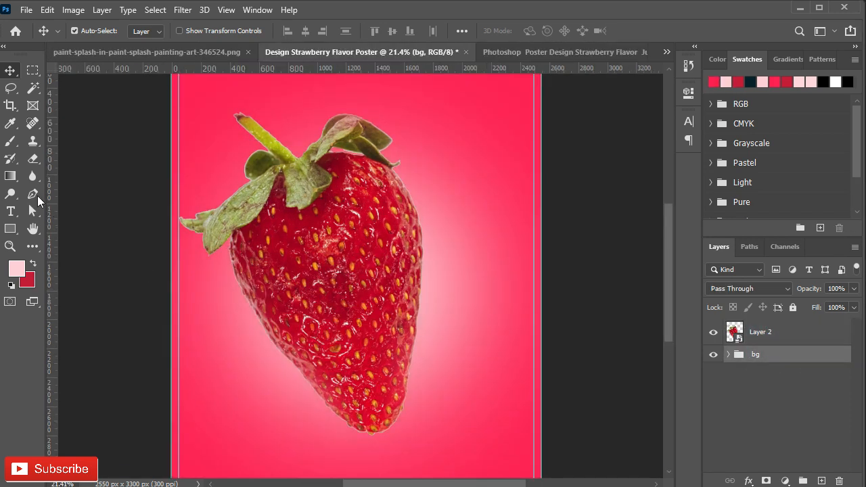
- Draw a closed pen path around the strawberry, curving across just above its tip, and convert it to a selection with 0-pixel feather
left_click(33, 195)
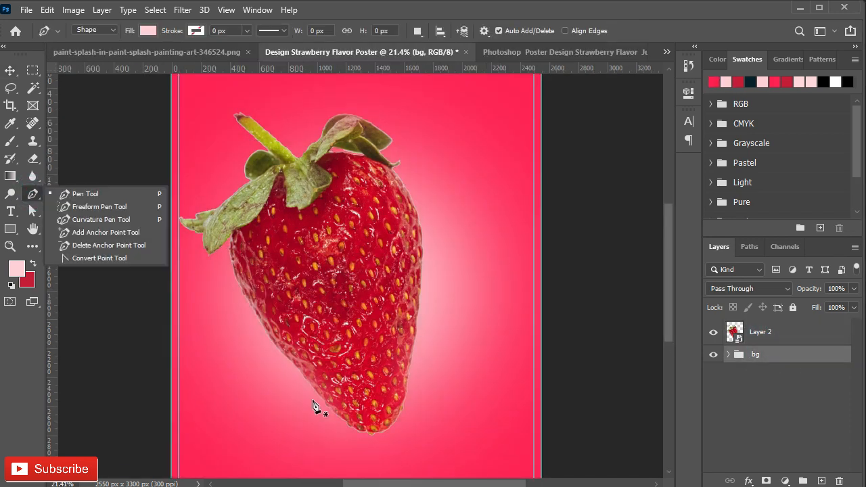
left_click(100, 29)
left_click(91, 46)
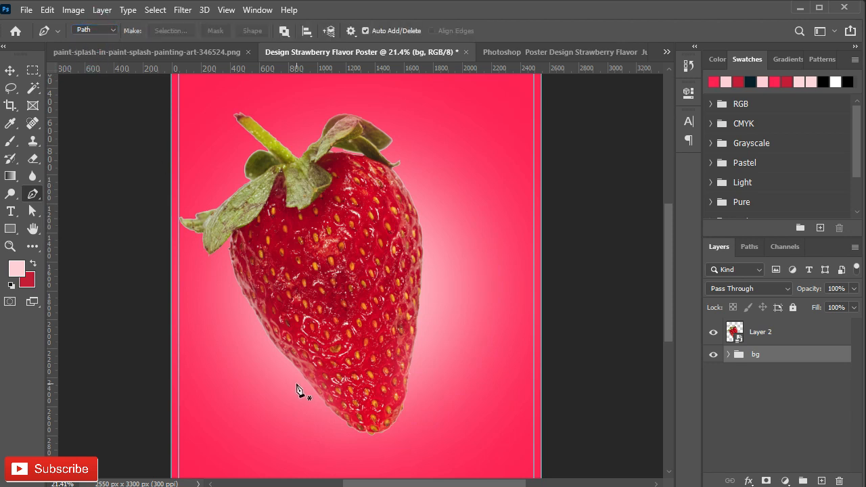
left_click(262, 415)
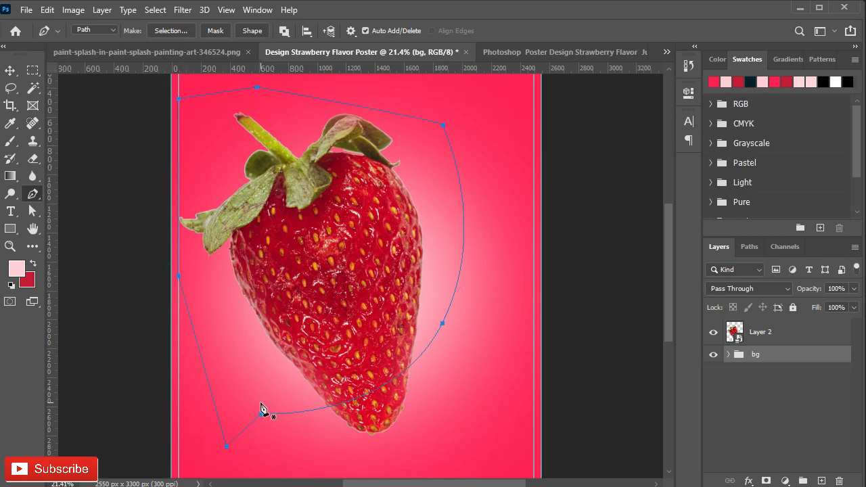
left_click(765, 326)
right_click(389, 285)
left_click(425, 247)
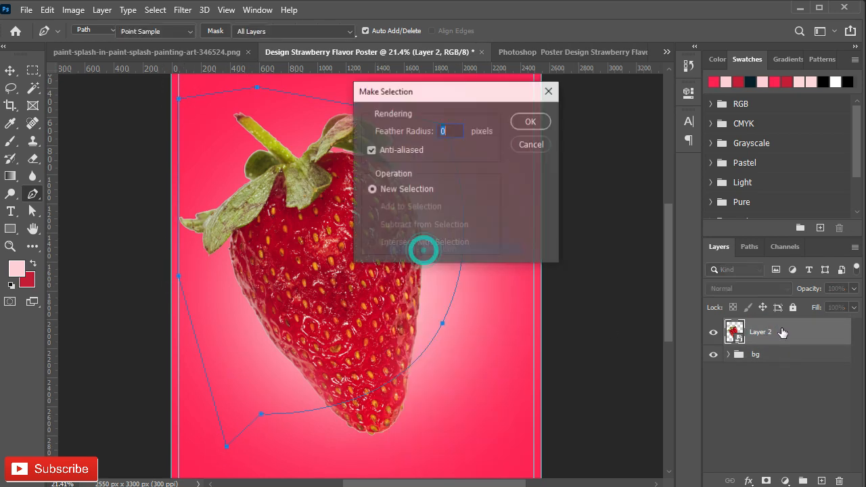
left_click(532, 122)
- Rasterize the strawberry's smart object layer
right_click(732, 331)
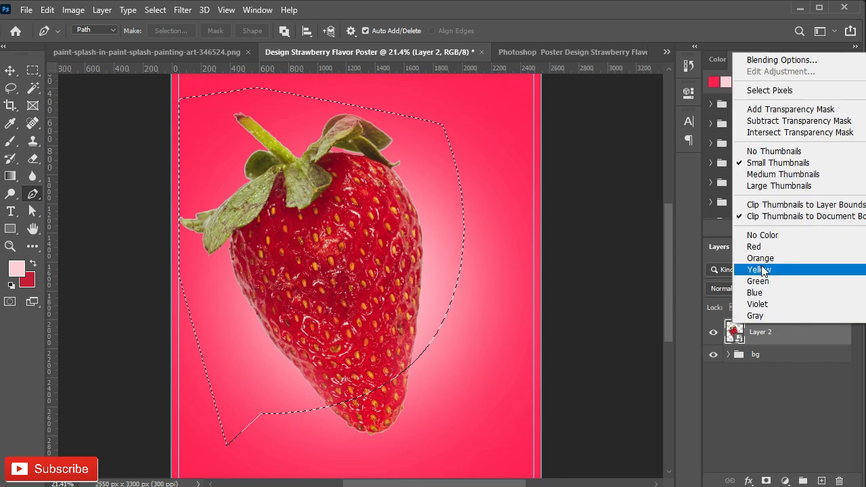
right_click(769, 335)
left_click(638, 250)
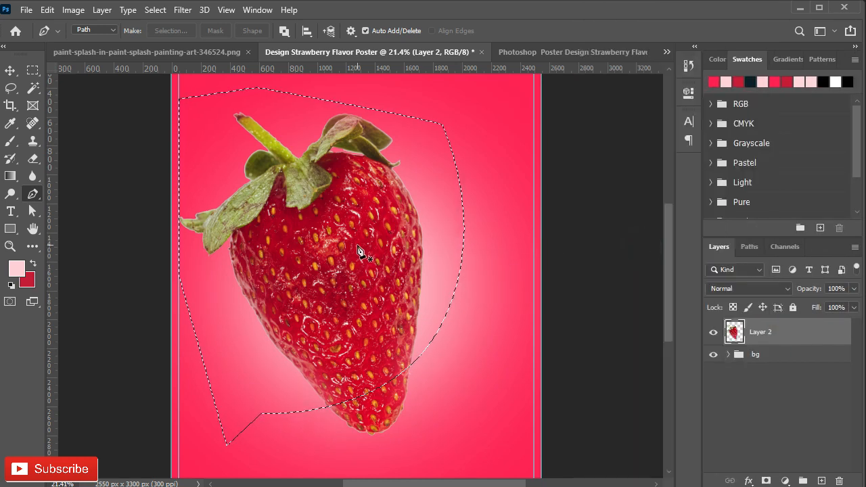
- Cut the strawberry along the curved selection so that its tip sits on a separate layer
left_click(8, 71)
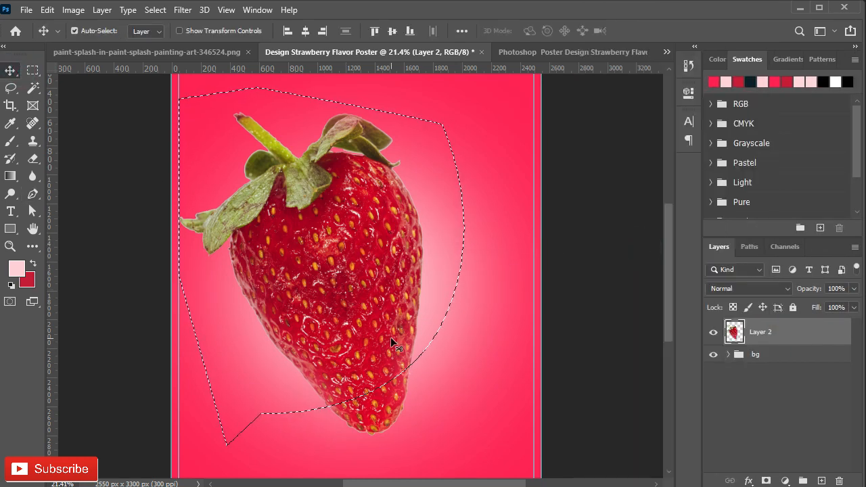
right_click(447, 353)
left_click(427, 344)
left_click(32, 71)
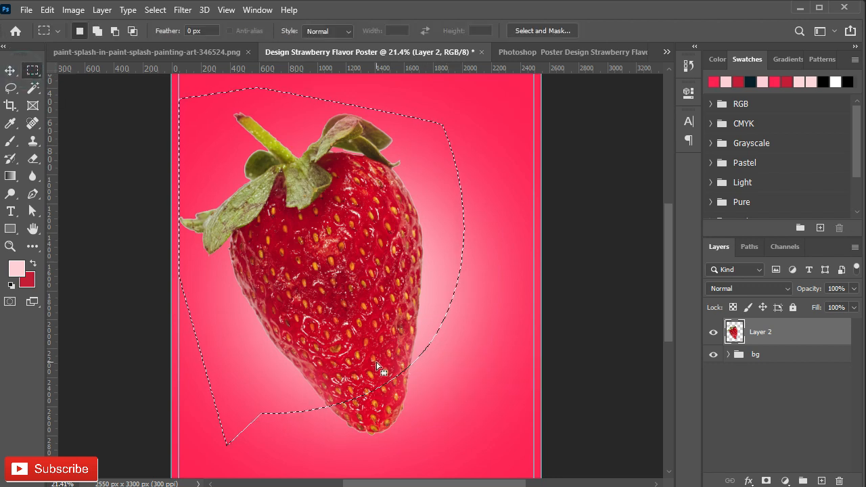
right_click(375, 109)
left_click(409, 221)
- Draw a second closed pen path curving across the strawberry above the first cut, and convert it to a selection
left_click(32, 194)
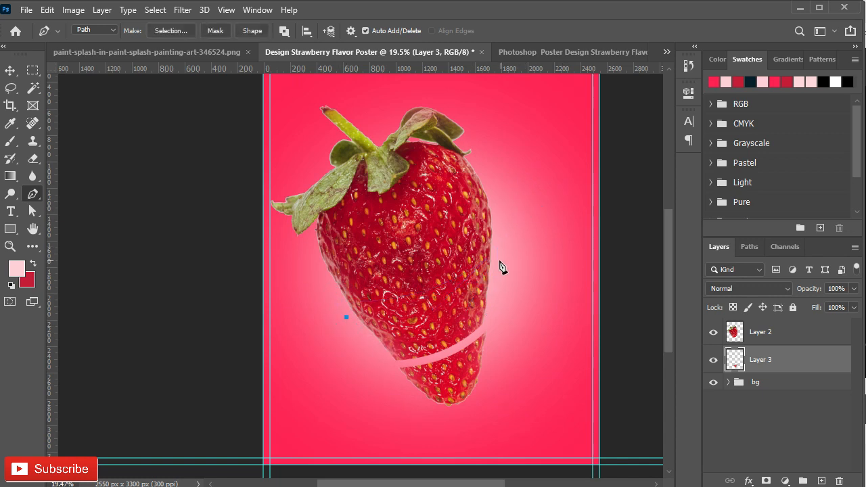
left_click(399, 86)
left_click(319, 92)
right_click(350, 275)
left_click(352, 237)
left_click(525, 122)
- Cut the selected upper part of the strawberry onto a new layer and shift the slice to open a narrow gap
key("m")
right_click(378, 235)
left_click(434, 338)
key("Return")
left_click(749, 335)
right_click(375, 238)
left_click(411, 344)
key("v")
left_click_drag(418, 339, 423, 347)
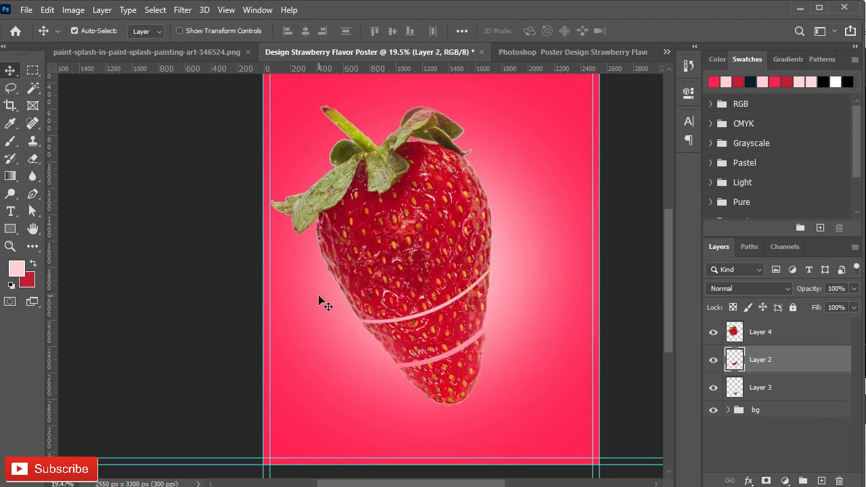
- Draw a third pen path curving across the strawberry's upper half and convert it to a selection on the topmost strawberry layer
key("p")
left_click(313, 261)
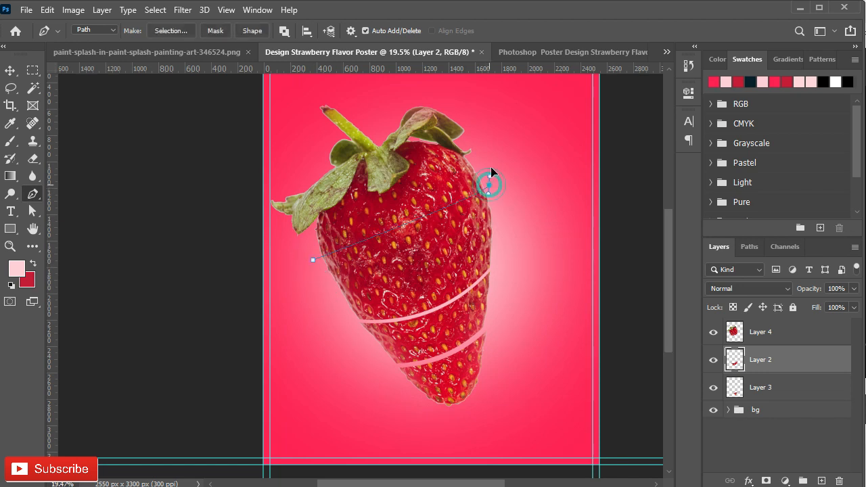
left_click(433, 86)
left_click(315, 83)
left_click(265, 176)
left_click(772, 333)
right_click(331, 193)
left_click(377, 247)
left_click(535, 127)
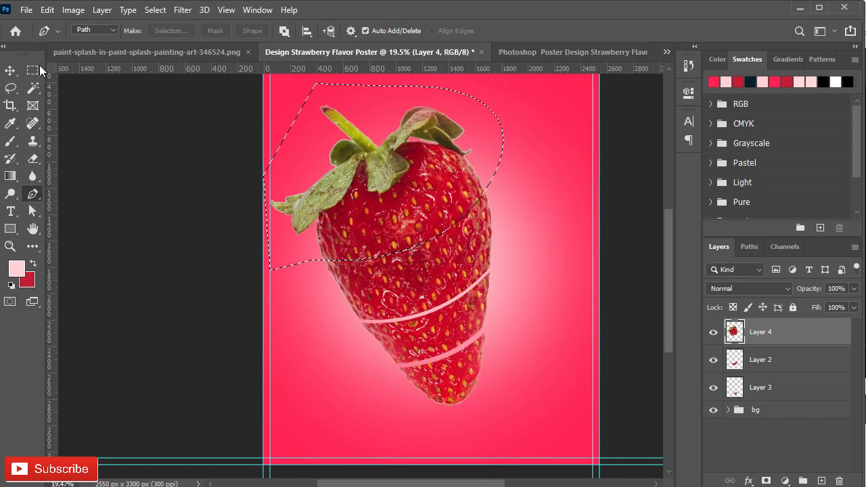
- Cut the selected leafy top of the strawberry onto a new layer and nudge it about 40 px up and 20 px left
left_click(34, 71)
right_click(326, 141)
left_click(401, 242)
key("v")
key("shift+Up")
key("shift+Up")
key("shift+Left")
key("shift+Up")
key("shift+Up")
key("shift+Left")
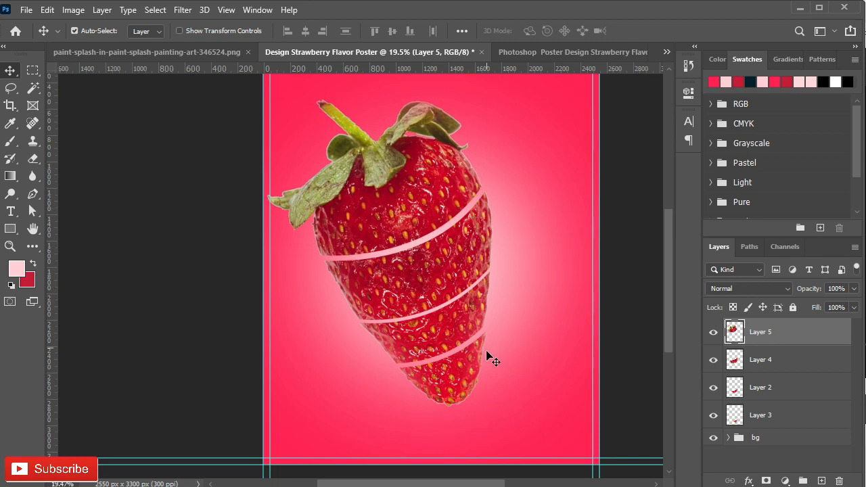
- Draw a flat ellipse, about 842 x 116 px, directly above the tip layer near the lowest cut
left_click(440, 386)
right_click(13, 234)
left_click(37, 255)
left_click_drag(348, 353, 460, 369)
- Recolor the ellipse with a brownish red sampled from the strawberry and made slightly brighter and more saturated
double_click(735, 415)
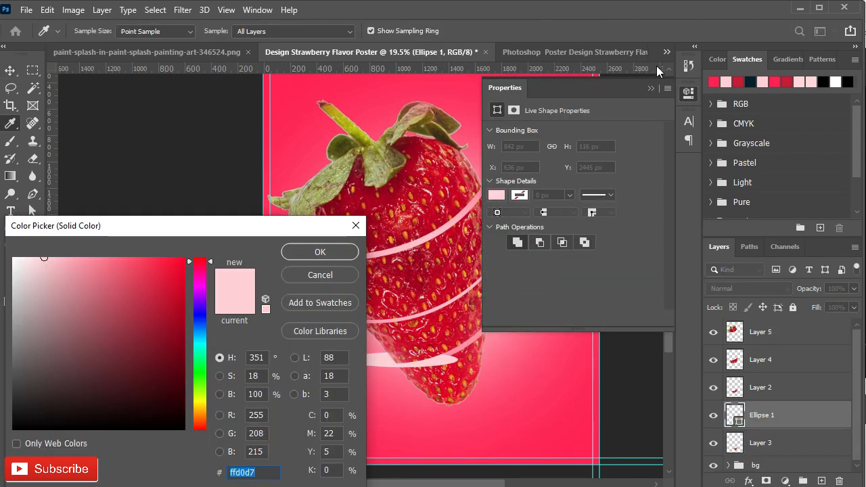
left_click(651, 88)
left_click_drag(448, 331, 450, 346)
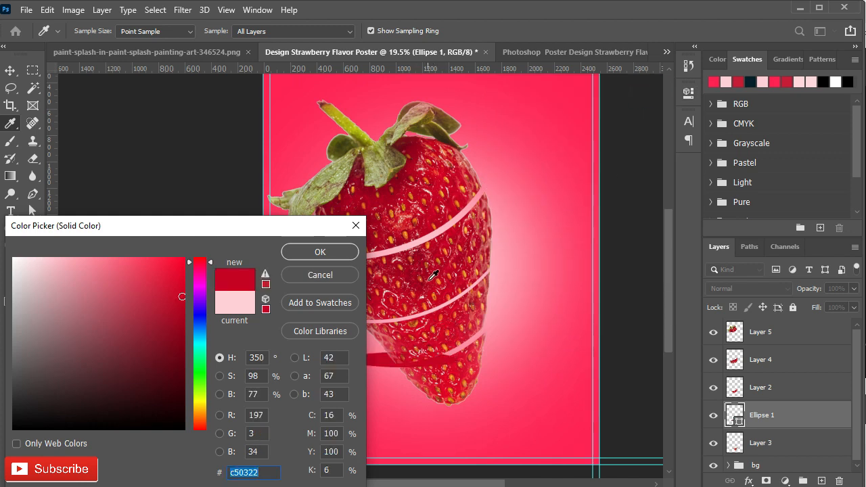
left_click_drag(408, 214, 404, 218)
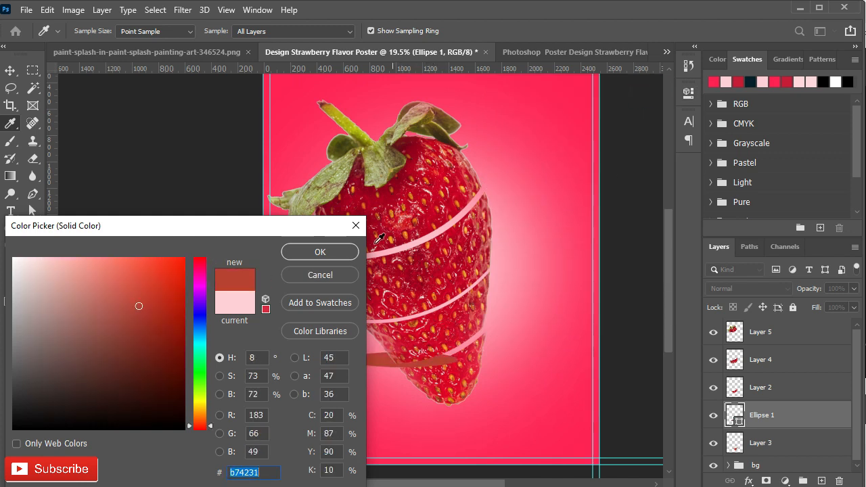
left_click_drag(139, 309, 149, 301)
key("Return")
- Rotate the reddish ellipse to the slope of the lowest cut, move it into the gap and warp its upper end
scroll(478, 385, "up", 3)
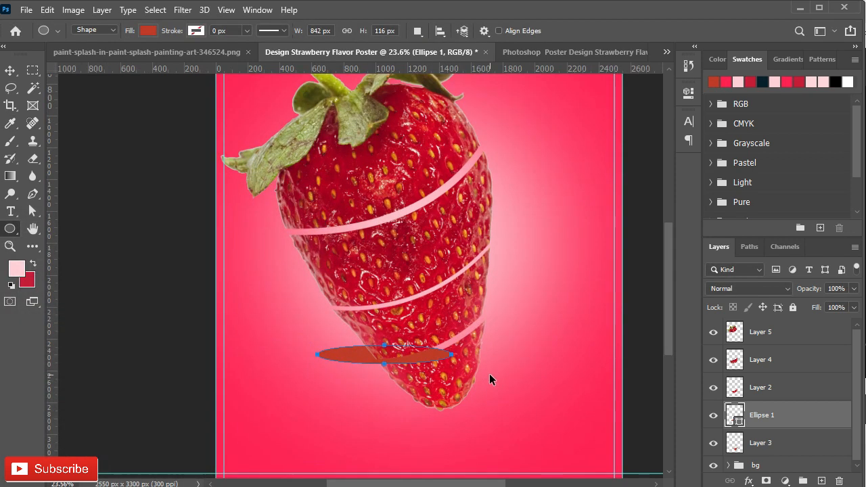
key("ctrl+t")
scroll(463, 381, "up", 2)
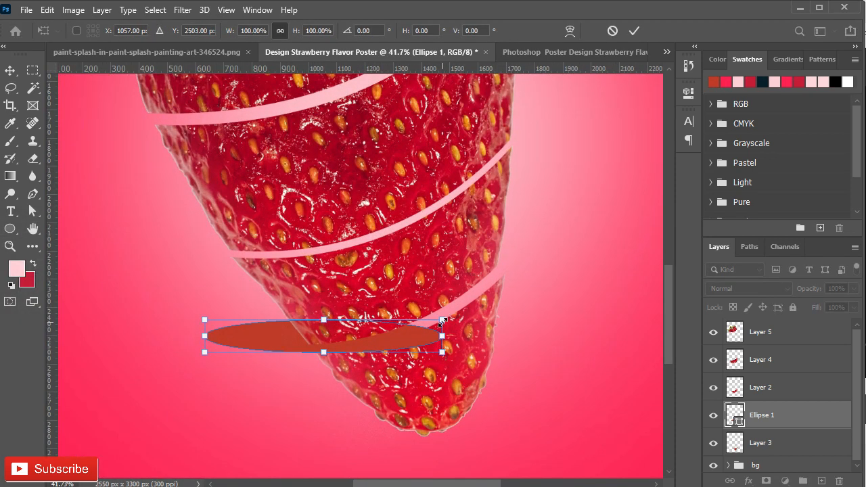
left_click_drag(457, 352, 446, 306)
left_click_drag(344, 330, 433, 311)
right_click(432, 309)
left_click(456, 152)
scroll(485, 309, "up", 2)
left_click_drag(522, 237, 514, 272)
- Scale the ellipse to about 88% and tilt it about -20° so its ends meet the strawberry's outline at the lowest cut
right_click(227, 363)
left_click(292, 141)
left_click_drag(172, 377, 206, 366)
left_click_drag(332, 356, 333, 362)
mouse_move(202, 368)
left_mouse_down()
mouse_move(213, 359)
mouse_move(213, 368)
left_mouse_up()
right_click(539, 269)
left_click(596, 61)
left_click_drag(534, 251, 542, 256)
left_click_drag(420, 315, 411, 311)
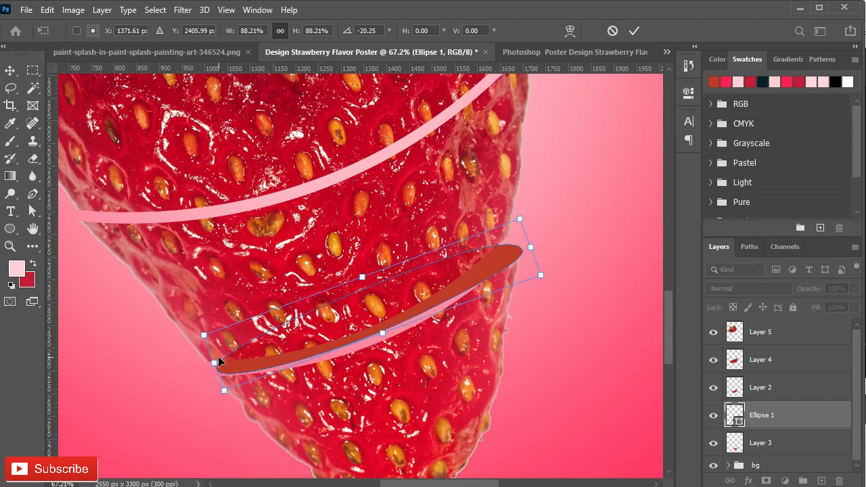
left_click_drag(537, 244, 533, 236)
left_click(634, 30)
- Warp the ellipse so its lower edge covers the pink gap and follows the top of the strawberry tip
left_click(333, 196)
right_click(475, 264)
left_click(493, 155)
scroll(471, 268, "up", 3)
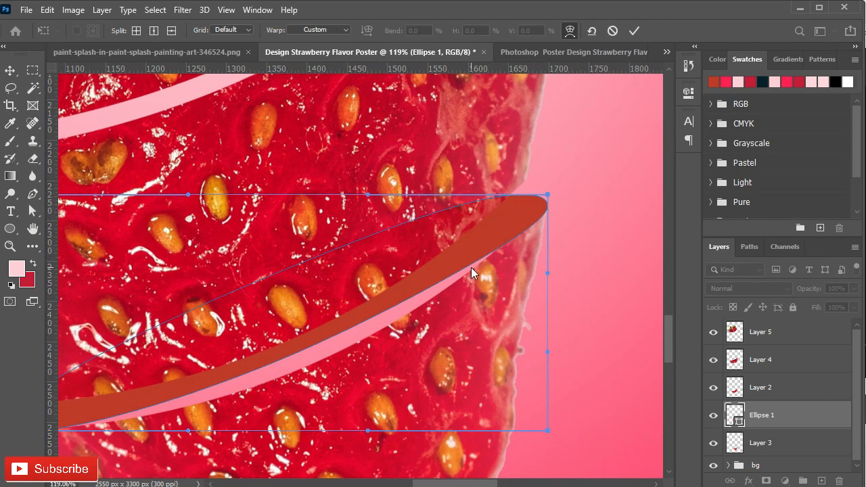
left_click_drag(548, 195, 544, 193)
left_click_drag(431, 293, 435, 298)
left_click_drag(153, 396, 325, 360)
left_click_drag(164, 383, 159, 387)
left_click_drag(458, 369, 339, 386)
left_click_drag(582, 164, 584, 159)
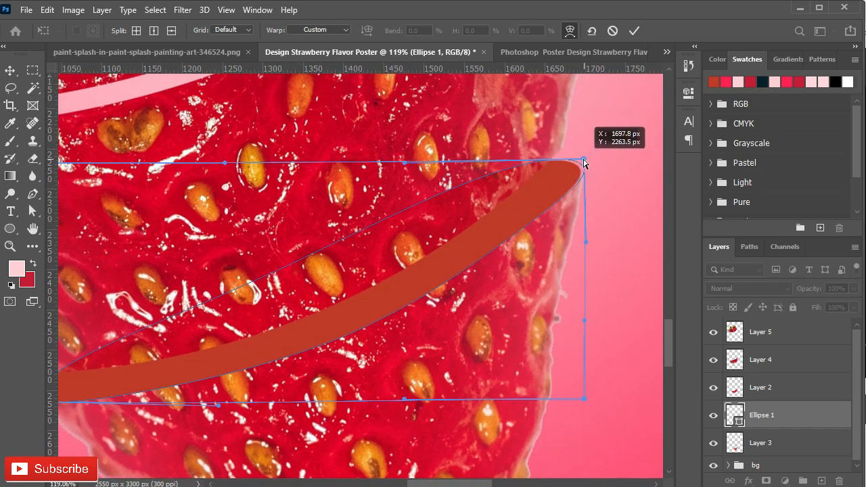
key("Return")
- Add a new layer above Ellipse 1 and choose a saturated red foreground with hue 8° and saturation 92% for the brush
scroll(375, 282, "down", 2)
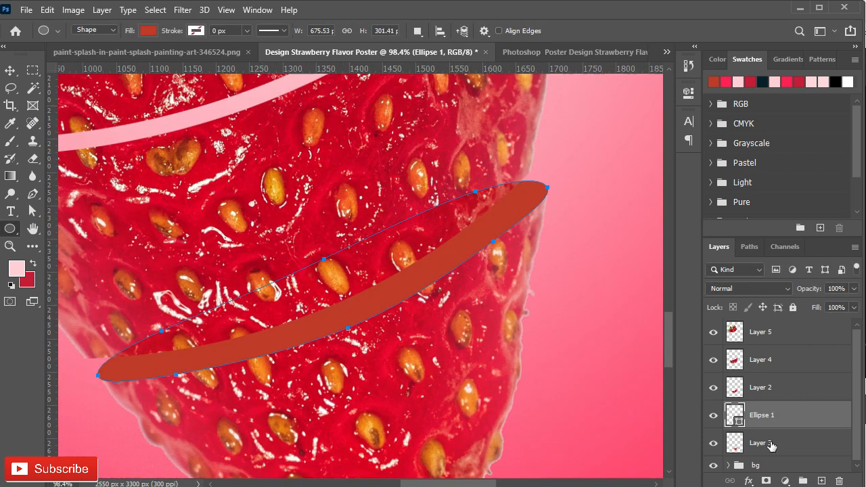
left_click(822, 481)
key("v")
scroll(732, 419, "down", 1)
left_click(4, 140)
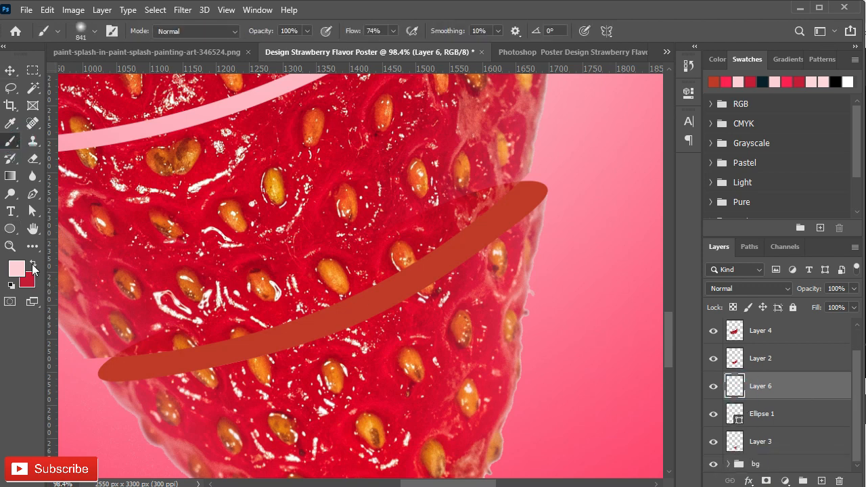
left_click(16, 269)
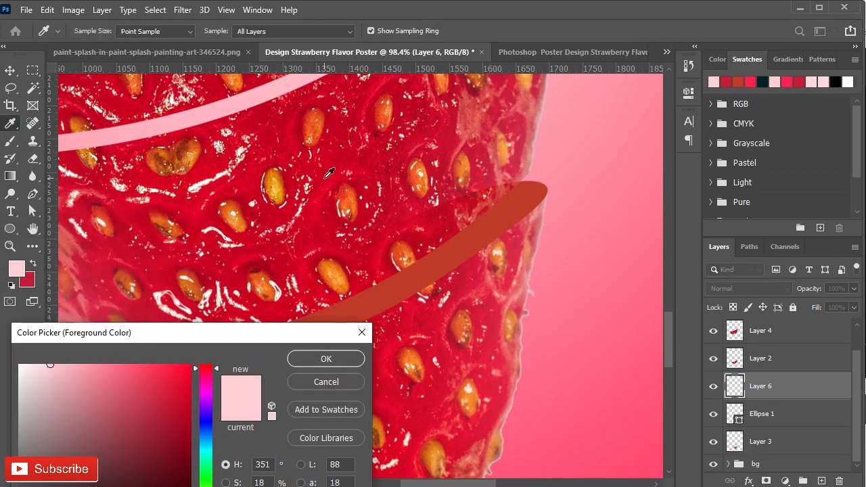
left_click(329, 182)
left_click(426, 269)
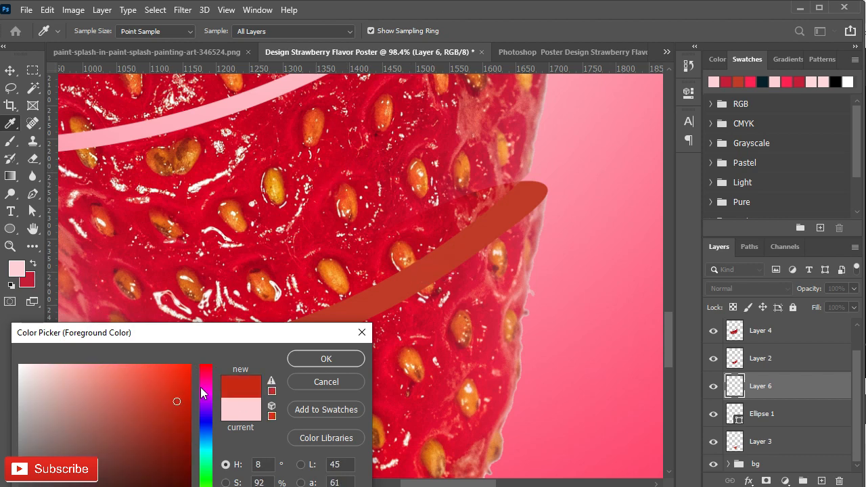
left_click(318, 360)
- Load the ellipse as a selection and brush the red across its upper area on Layer 6 with a 152 px brush
left_click_drag(393, 243, 310, 261)
left_click_drag(431, 205, 416, 210)
left_click(738, 418, "ctrl")
mouse_move(480, 180)
left_mouse_down()
mouse_move(138, 308)
mouse_move(118, 301)
mouse_move(103, 336)
mouse_move(99, 314)
left_mouse_up()
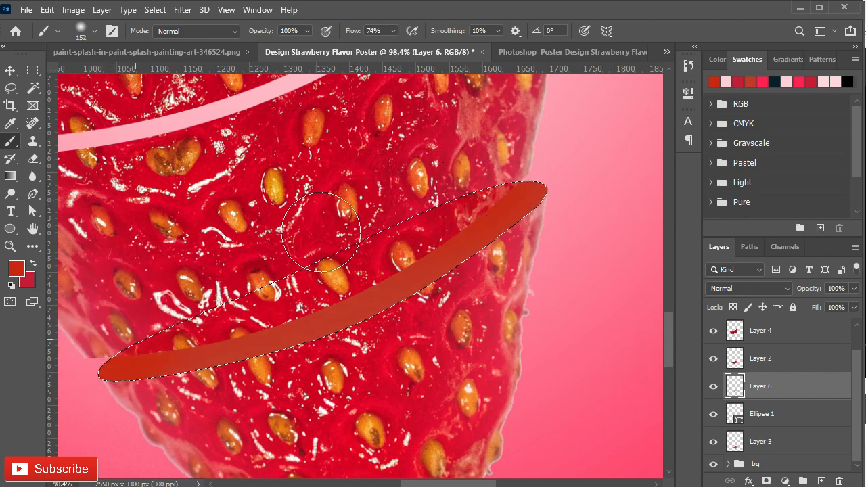
mouse_move(425, 236)
left_mouse_down()
mouse_move(401, 205)
mouse_move(538, 194)
mouse_move(94, 350)
left_mouse_up()
scroll(284, 223, "down", 2)
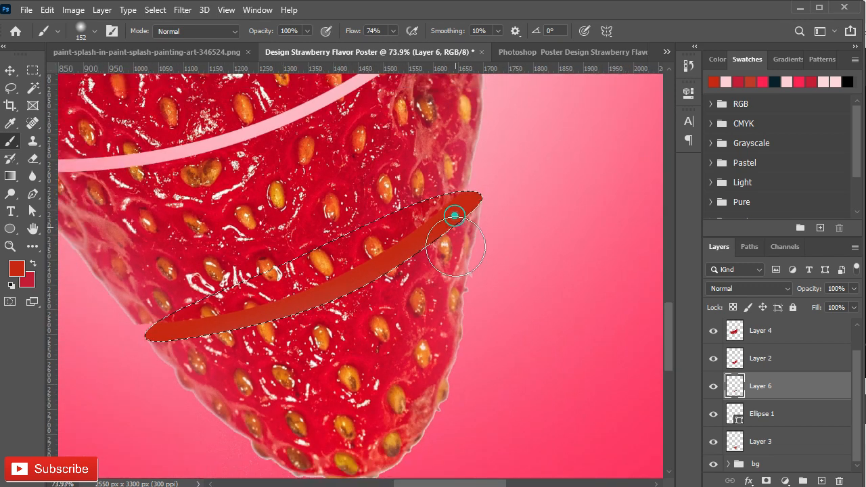
- Brush a brighter red, d51e03, onto the upper end of the selected ellipse and clear the selection
left_click(19, 268)
left_click(189, 285)
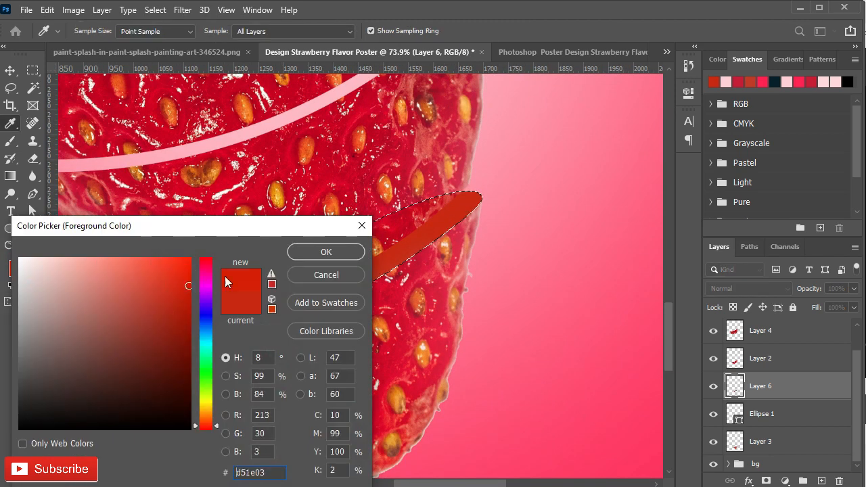
left_click(306, 257)
left_click_drag(459, 204, 440, 198)
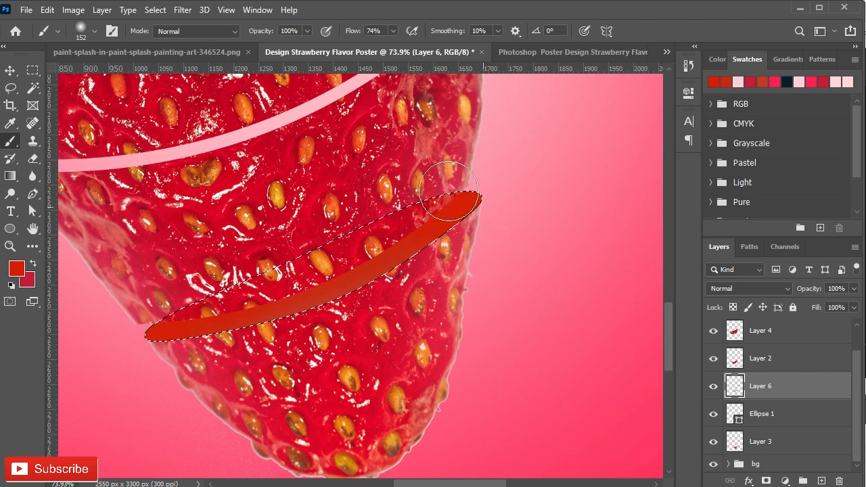
scroll(264, 282, "down", 2)
key("ctrl+d")
key("v")
key("alt+v")
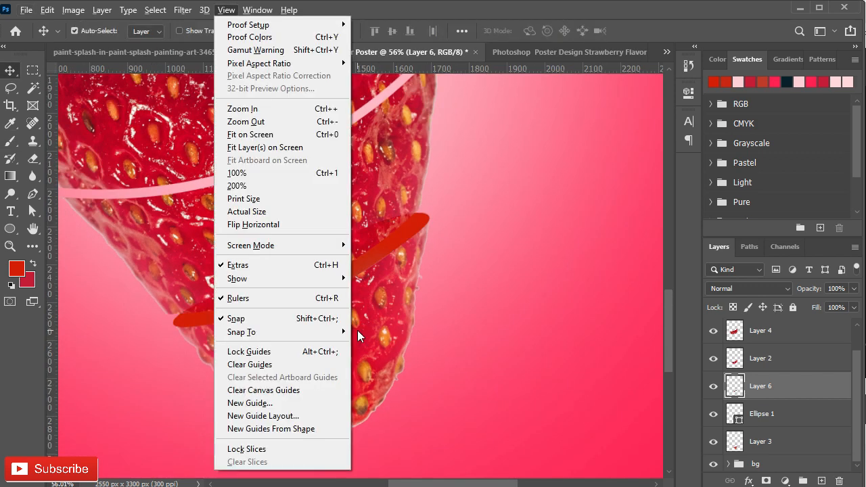
left_click(437, 285)
- With Layer 2 active, draw a pen path along the ellipse's lower edge and around its ends
left_click(730, 435)
left_click(770, 369)
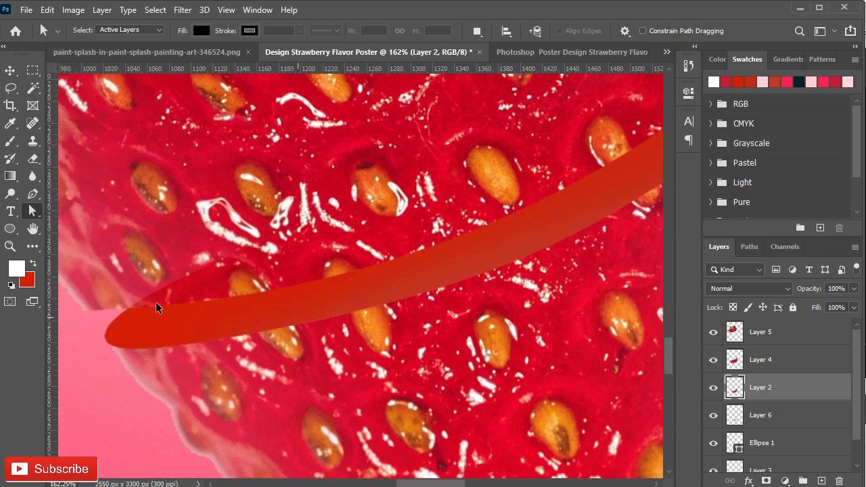
key("p")
left_click_drag(114, 344, 126, 310)
left_click_drag(422, 285, 503, 284)
left_click_drag(520, 313, 237, 417)
left_click_drag(394, 277, 420, 251)
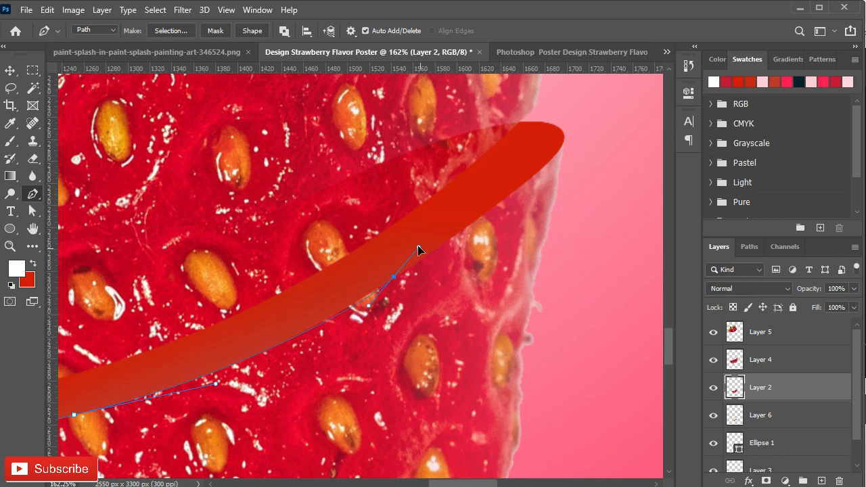
left_click_drag(502, 258, 425, 355)
left_click_drag(468, 243, 474, 259)
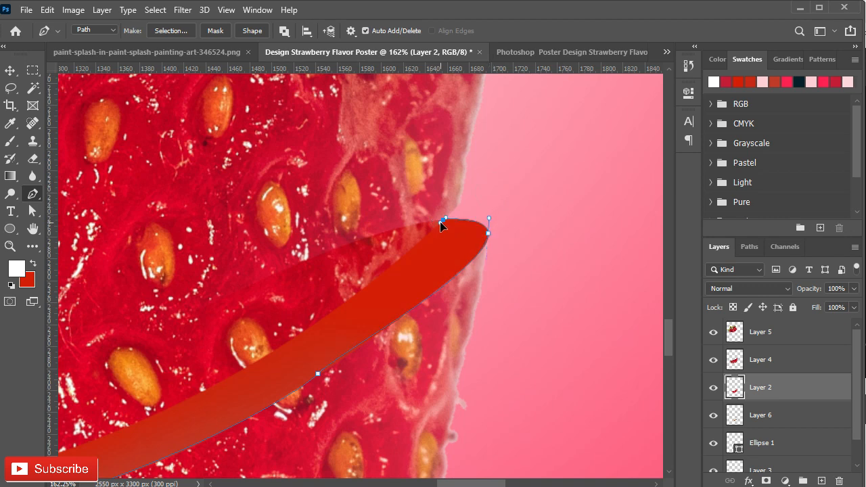
- Adjust the path's anchor handles with the Direct Selection tool so the curve hugs the ellipse's lower edge and tips
scroll(331, 333, "down", 6)
left_click(32, 210)
scroll(343, 359, "up", 9)
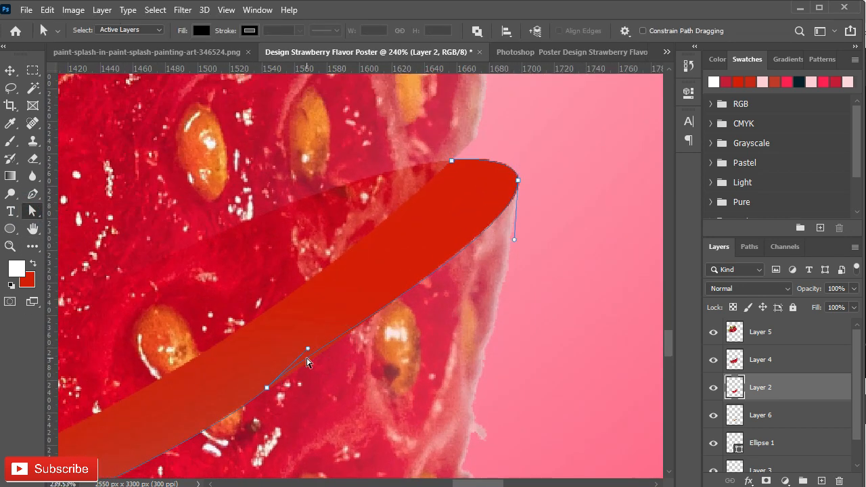
left_click_drag(508, 256, 457, 338)
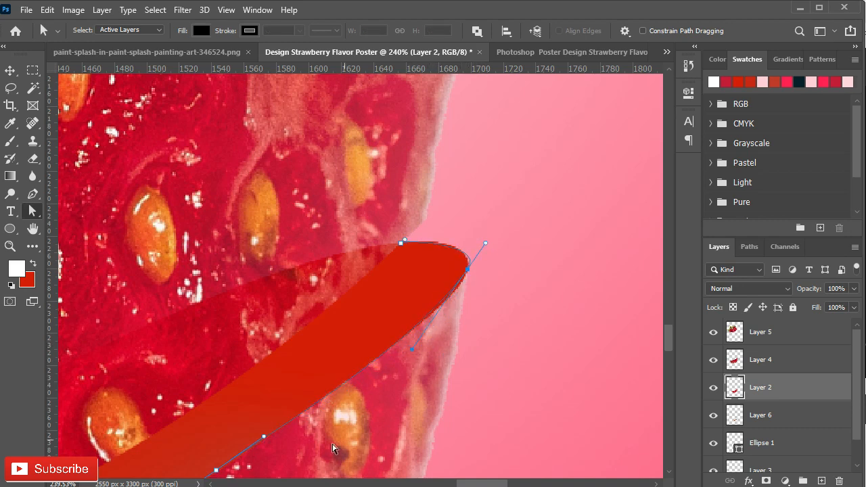
left_click_drag(392, 394, 650, 170)
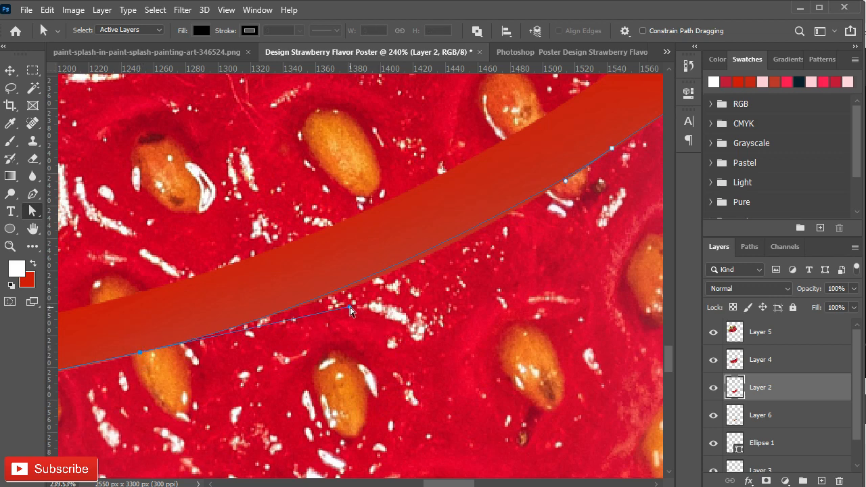
scroll(352, 311, "left", 6)
scroll(270, 379, "left", 2)
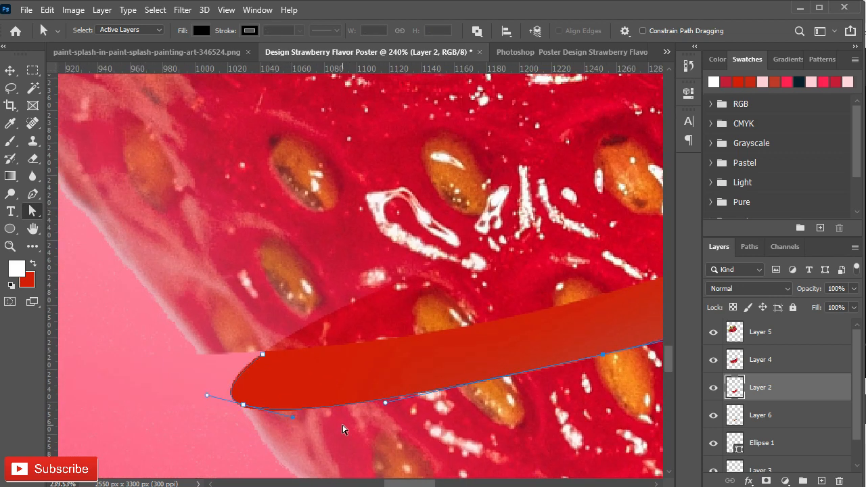
scroll(211, 400, "down", 2)
- Set up a hard round brush of about 8 px with 100% hardness for stroking the path
key("b")
right_click(408, 404, "alt")
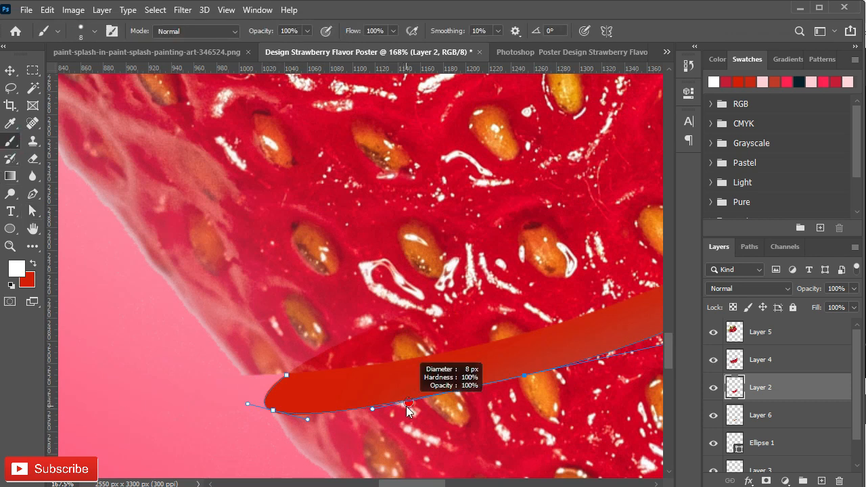
right_click(456, 392)
key("p")
- Try stroking the path in white on Layer 2 and check it by hiding and showing that layer
right_click(400, 330)
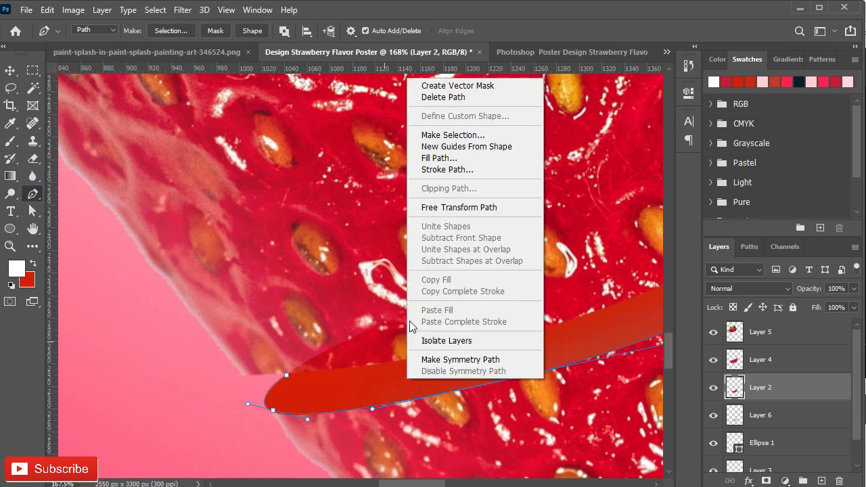
left_click(459, 169)
left_click(483, 150)
left_click(420, 145)
left_click(552, 153)
scroll(511, 282, "down", 5)
left_click(714, 388)
left_click(713, 388)
left_click(714, 388)
- Remove the stroke from Layer 2 and stroke the path with the white brush on Layer 6 instead
left_click(738, 419)
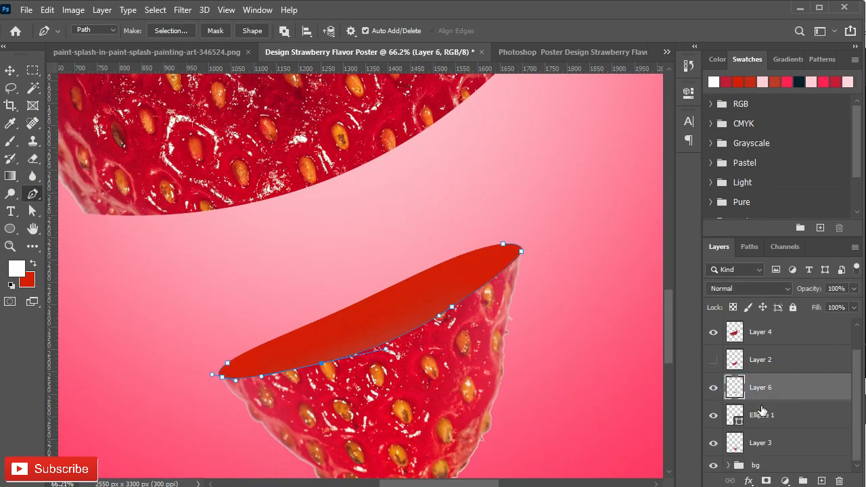
left_click(713, 419)
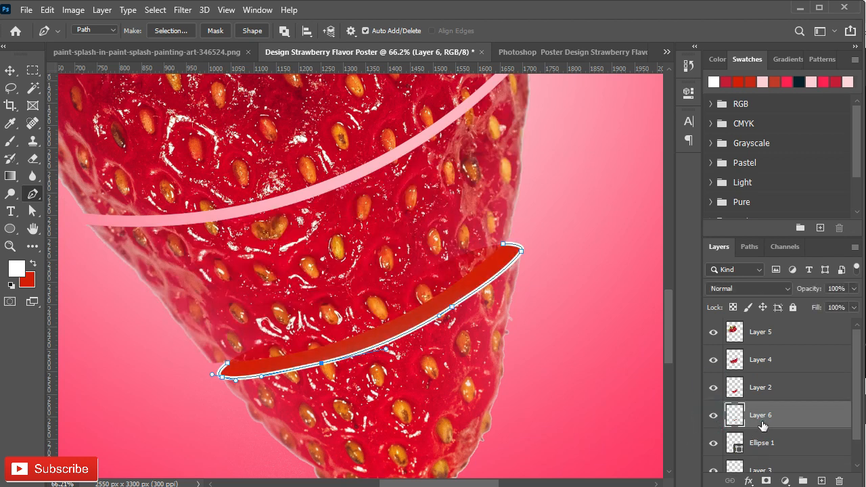
left_click(714, 388)
left_click(713, 388)
left_click(713, 388)
left_click(713, 388)
left_click(714, 389)
left_click(714, 388)
left_click(714, 415)
left_click(713, 415)
right_click(389, 346)
left_click(425, 128)
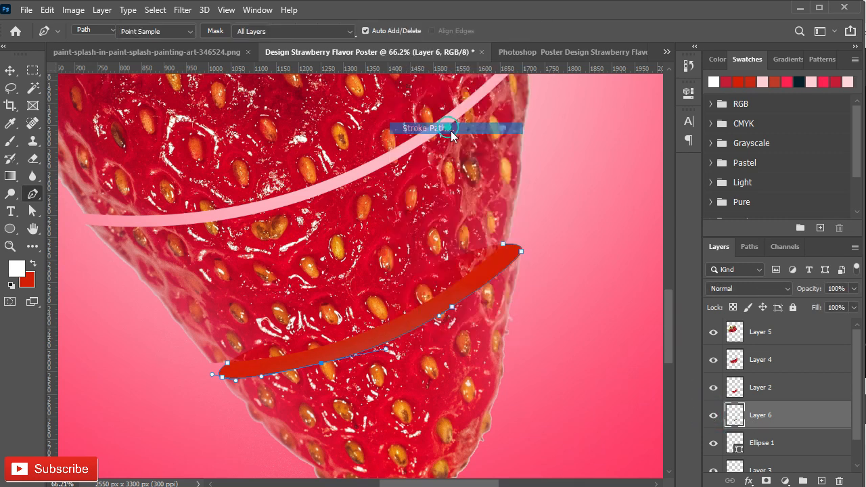
left_click(548, 149)
left_click(713, 414)
left_click(714, 415)
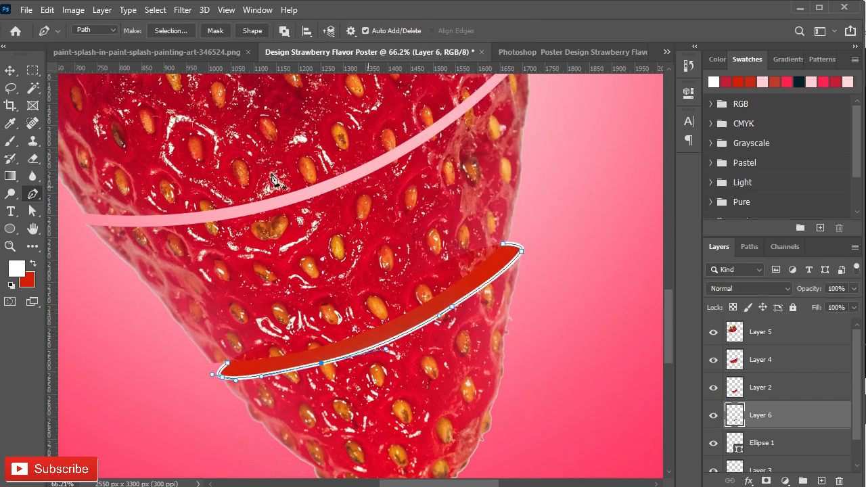
- Deselect the work path around the ellipse and return to the layer list with Layer 6 active
key("v")
left_click(785, 246)
left_click(750, 247)
left_click(727, 294)
left_click(719, 247)
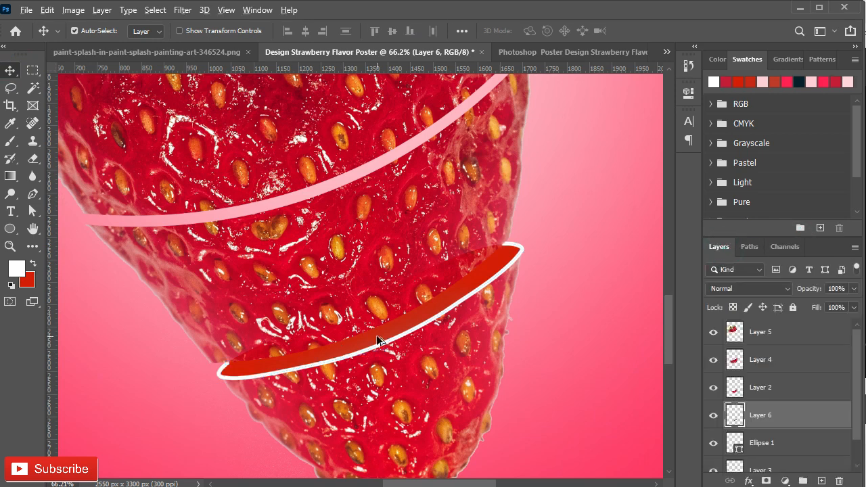
scroll(377, 336, "up", 1)
scroll(387, 341, "down", 3)
- Load the ellipse as a selection and brush soft black shading along the slice opening on Layer 6 at 136 px and 39% flow
left_click(18, 265)
left_click_drag(32, 400, 6, 421)
key("Return")
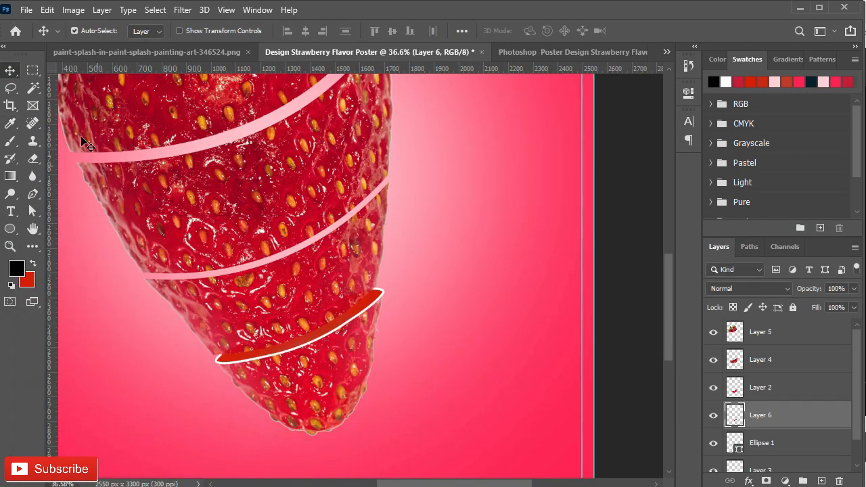
key("b")
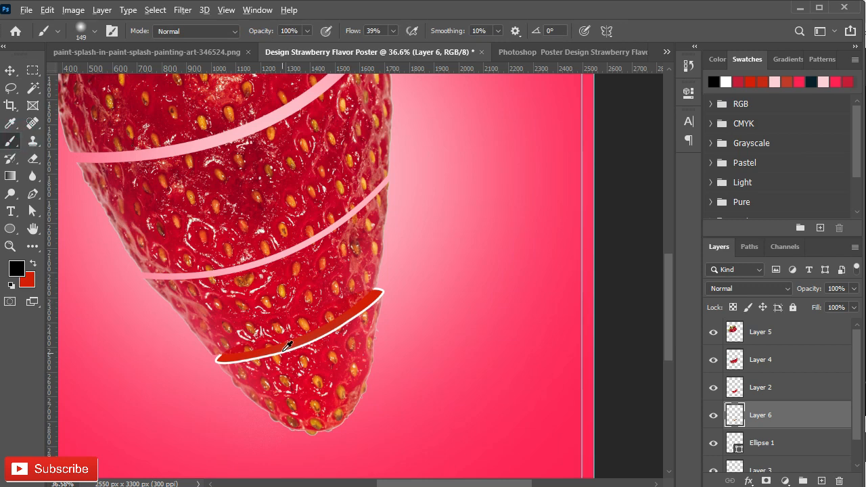
scroll(238, 350, "up", 2)
key("bracketright")
key("bracketright")
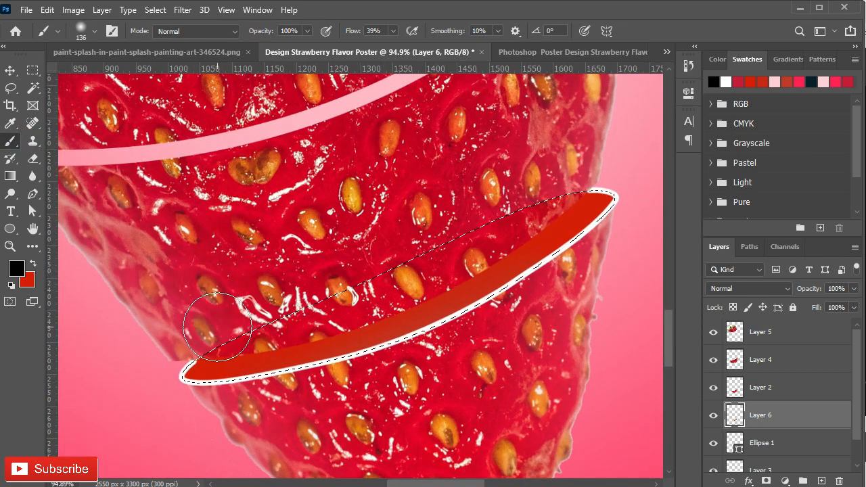
mouse_move(449, 261)
left_mouse_down()
mouse_move(552, 198)
mouse_move(463, 264)
mouse_move(312, 311)
mouse_move(216, 327)
mouse_move(301, 316)
mouse_move(269, 318)
mouse_move(488, 243)
mouse_move(552, 186)
mouse_move(501, 236)
mouse_move(257, 323)
left_mouse_up()
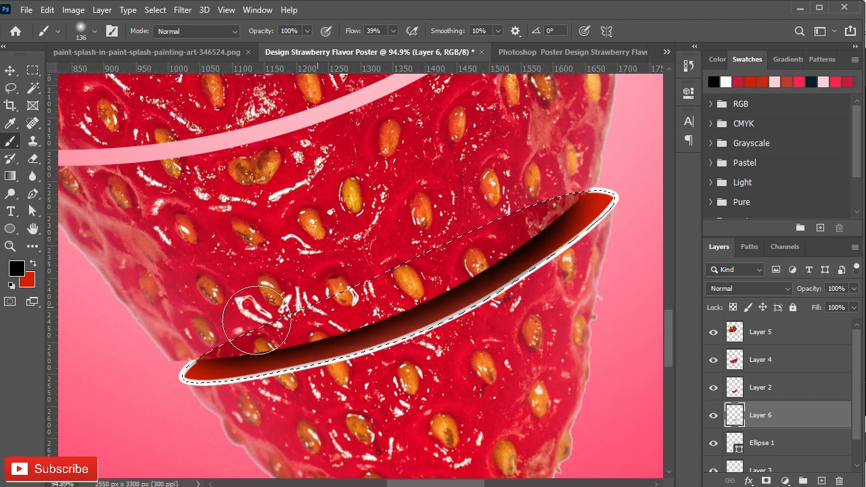
mouse_move(373, 297)
left_mouse_down()
mouse_move(470, 230)
mouse_move(551, 193)
left_mouse_up()
- Set Layer 6's opacity to 65% and clear the selection
left_click(807, 291)
type("65")
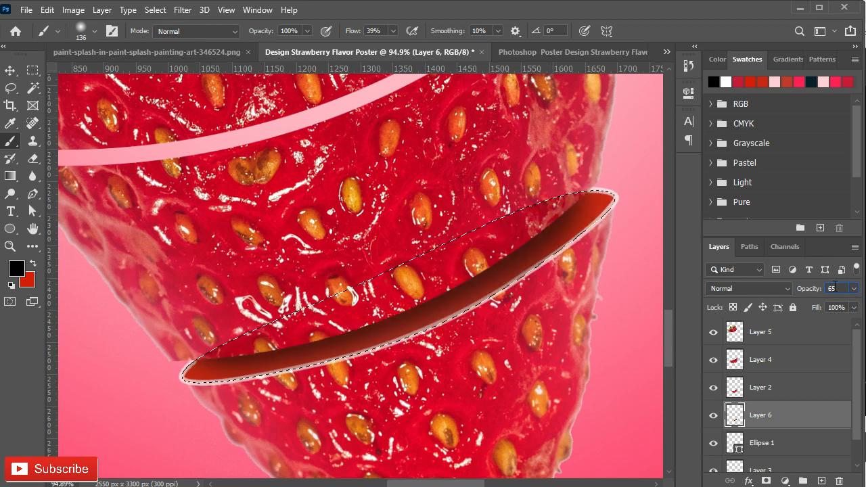
left_click(761, 389)
key("ctrl+d")
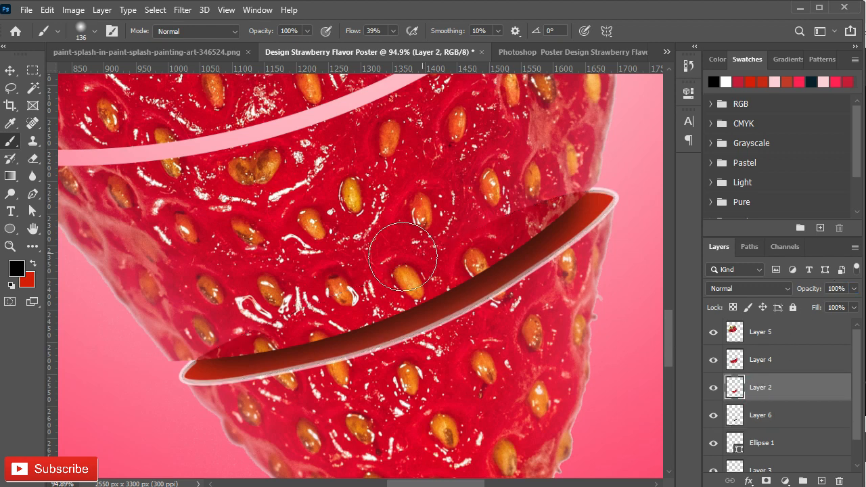
- Draw a flat black ellipse, about 1153 x 87 px, across the middle cut directly above Layer 2
key("v")
scroll(404, 262, "down", 4)
left_click_drag(373, 214, 404, 338)
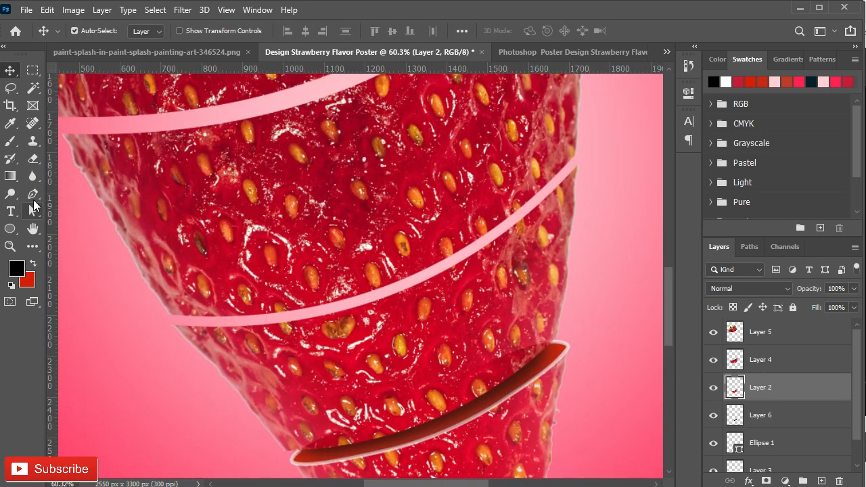
key("u")
scroll(243, 317, "down", 1)
left_click_drag(132, 300, 558, 269)
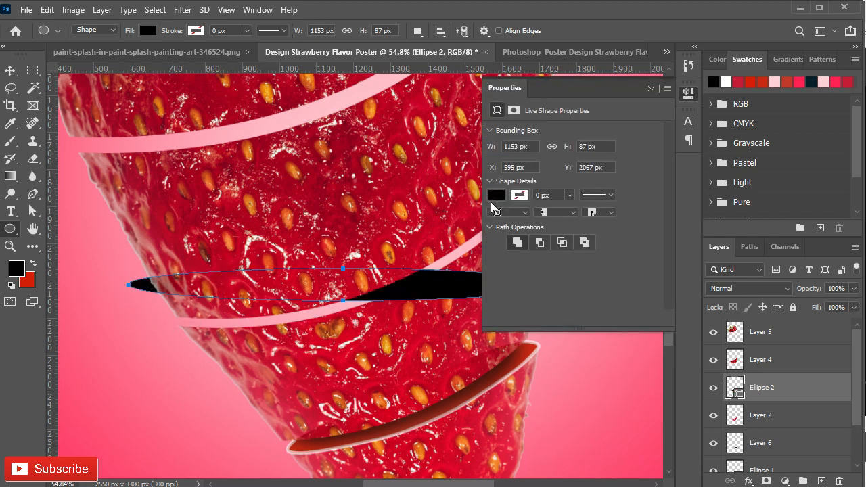
- Change the fill of the ellipse across the middle cut from black to red
left_click(497, 195)
left_click(561, 216)
left_click(651, 88)
- Rotate, narrow and position the red ellipse so it runs diagonally along the middle cut of the strawberry
key("ctrl+t")
left_click_drag(566, 276, 527, 190)
left_click_drag(445, 249, 460, 236)
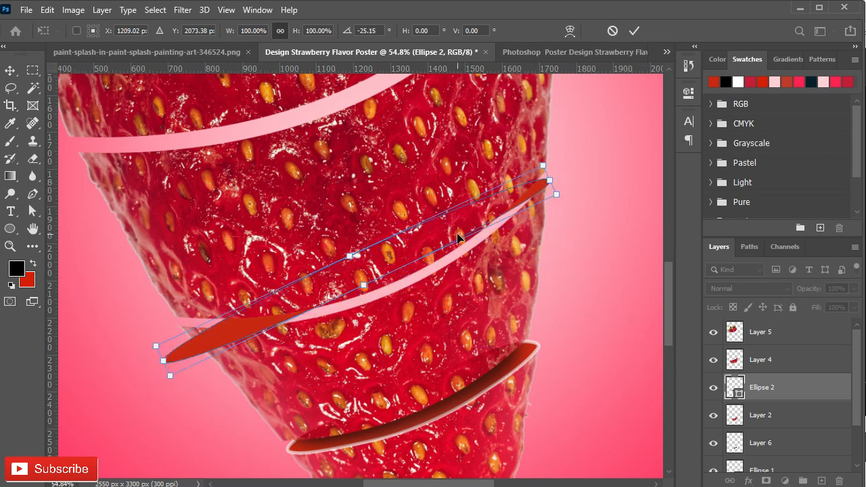
left_click_drag(545, 200, 574, 195)
left_click_drag(156, 336, 176, 329)
- Warp the right end of the red ellipse upward so it follows the curve of the middle cut
right_click(559, 214)
left_click(565, 300)
scroll(552, 196, "up", 5)
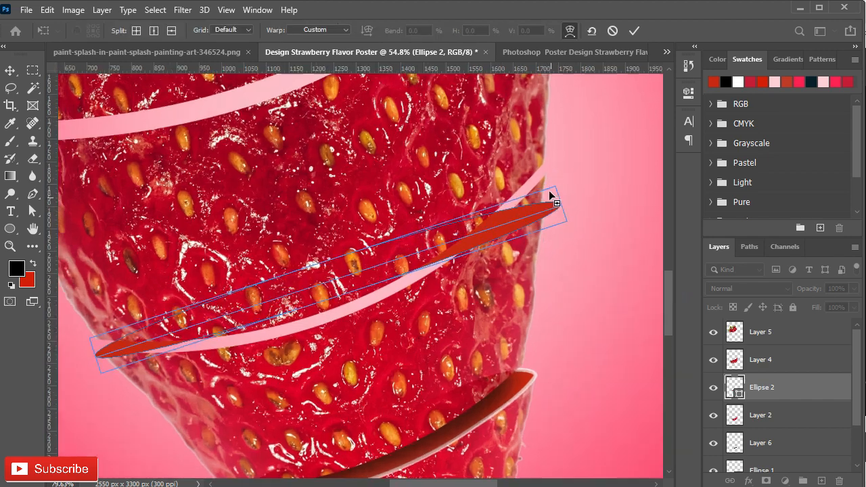
left_click_drag(576, 172, 548, 129)
left_click_drag(597, 223, 523, 82)
left_click_drag(566, 151, 546, 137)
scroll(398, 243, "down", 4)
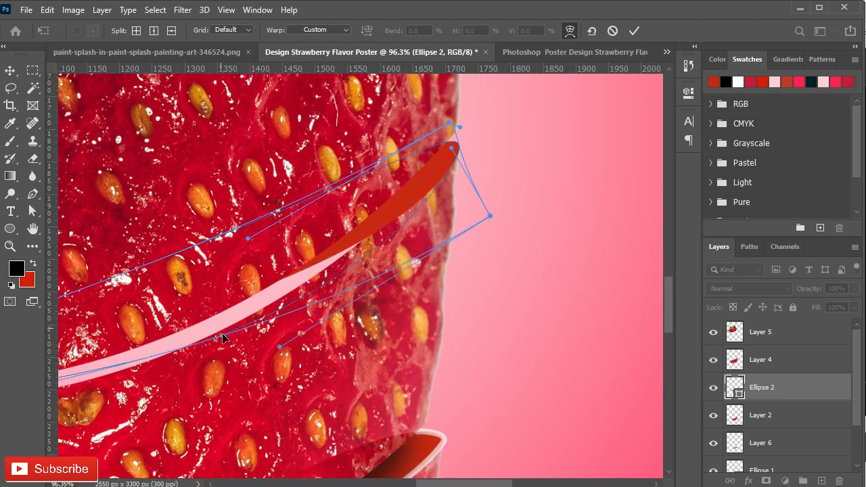
- Warp the left end and lower edge of the ellipse to match the outline of the piece below the cut
left_click_drag(224, 339, 584, 297)
left_click_drag(358, 309, 346, 328)
left_click_drag(343, 374, 414, 369)
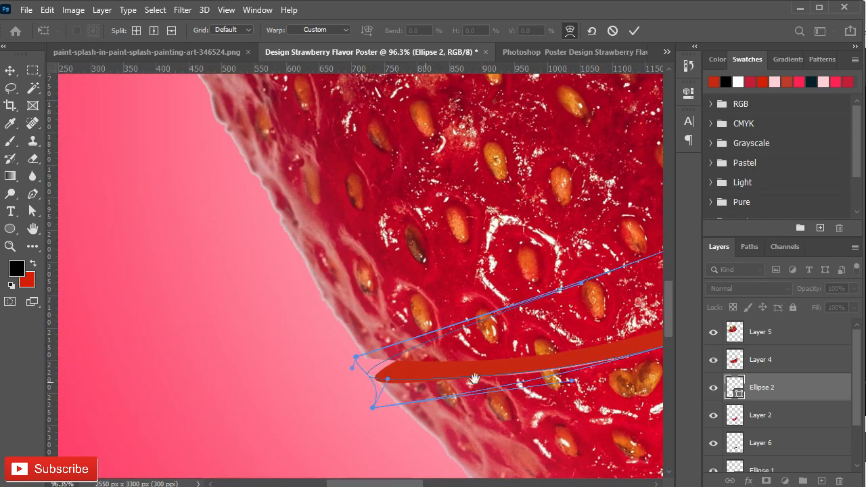
left_click_drag(475, 379, 361, 375)
scroll(406, 377, "down", 2)
scroll(427, 372, "up", 3)
left_click_drag(421, 355, 418, 371)
left_click_drag(527, 345, 418, 342)
scroll(159, 365, "up", 5)
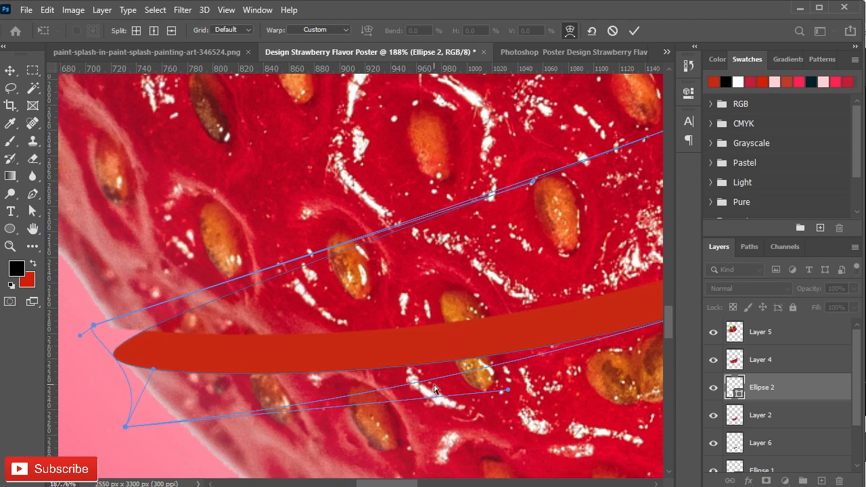
- Check the ellipse's right tip against the strawberry's edge and apply the warp
scroll(433, 386, "down", 2)
left_click_drag(407, 352, 129, 413)
left_click_drag(547, 299, 309, 461)
scroll(437, 287, "up", 6)
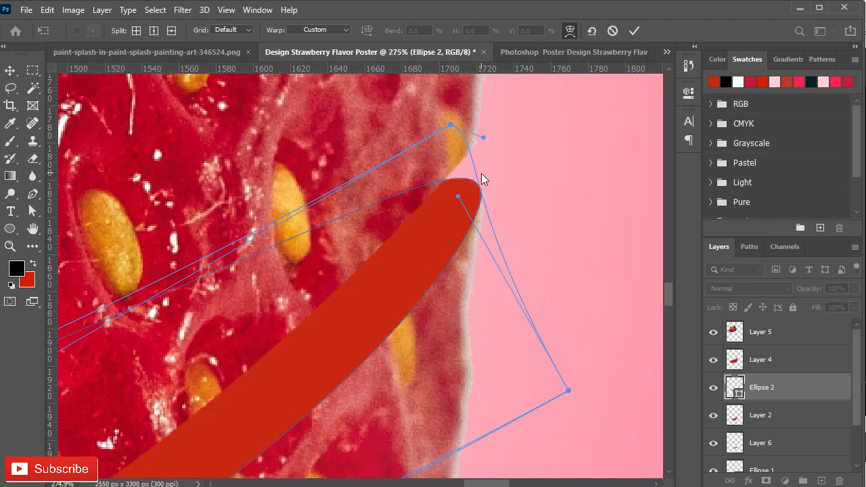
left_click(774, 391)
left_click(387, 197)
left_click(417, 197)
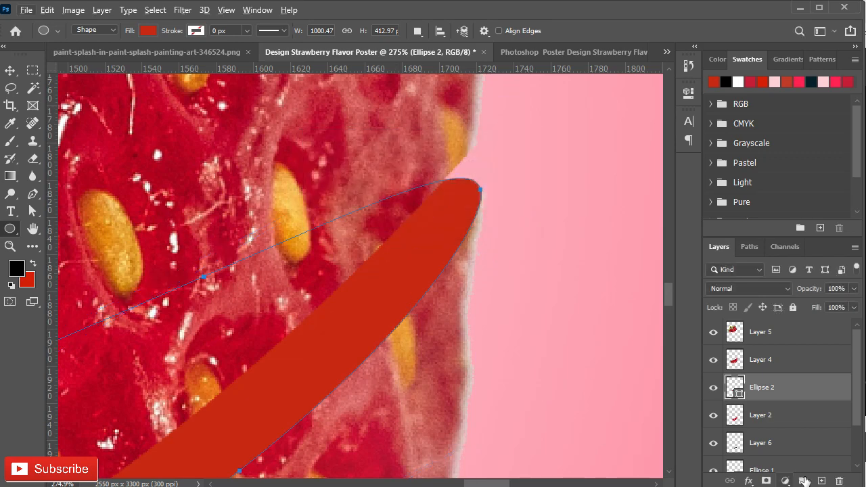
- Add a new empty layer directly above Ellipse 2
left_click(822, 481)
scroll(384, 371, "down", 4)
scroll(387, 365, "down", 15)
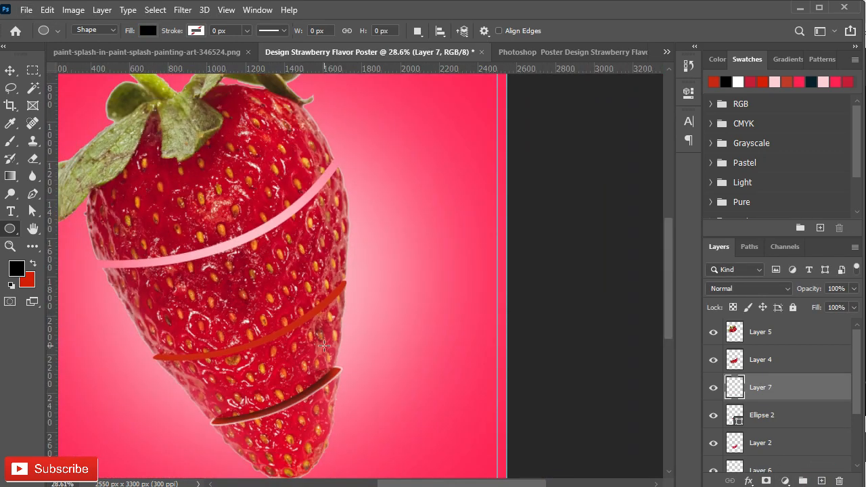
key("v")
scroll(406, 379, "down", 3)
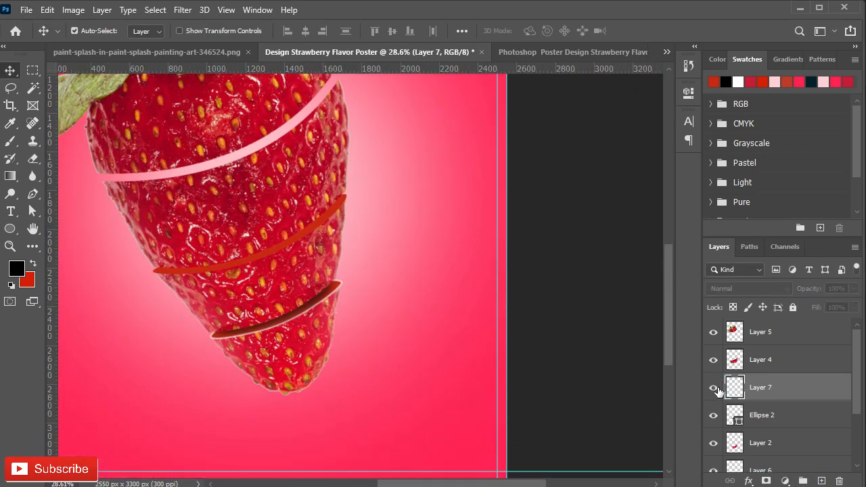
- Transform Layer 7, Ellipse 2 and Layer 2 together, shifting and slightly rotating the piece below the middle cut
left_click(762, 415, "shift")
left_click(760, 444, "shift")
key("ctrl+t")
left_click(770, 385)
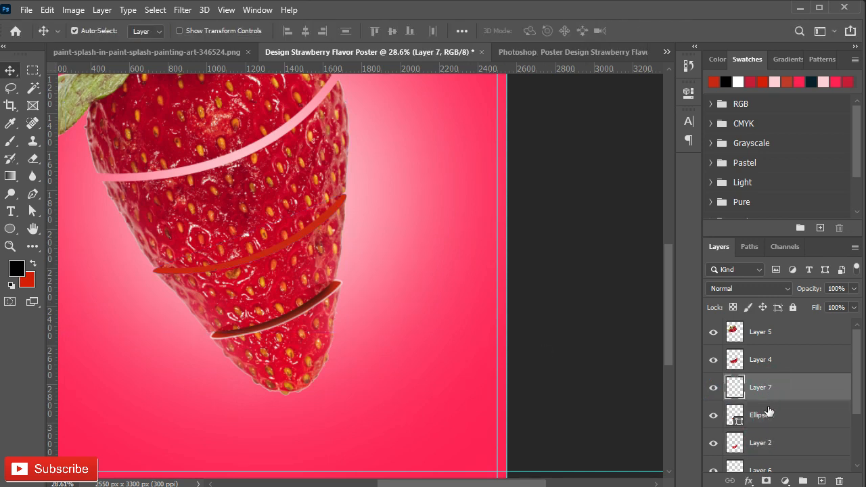
left_click(756, 415, "shift")
left_click(759, 442, "shift")
key("ctrl+t")
mouse_move(223, 296)
left_mouse_down()
mouse_move(257, 295)
mouse_move(226, 286)
left_mouse_up()
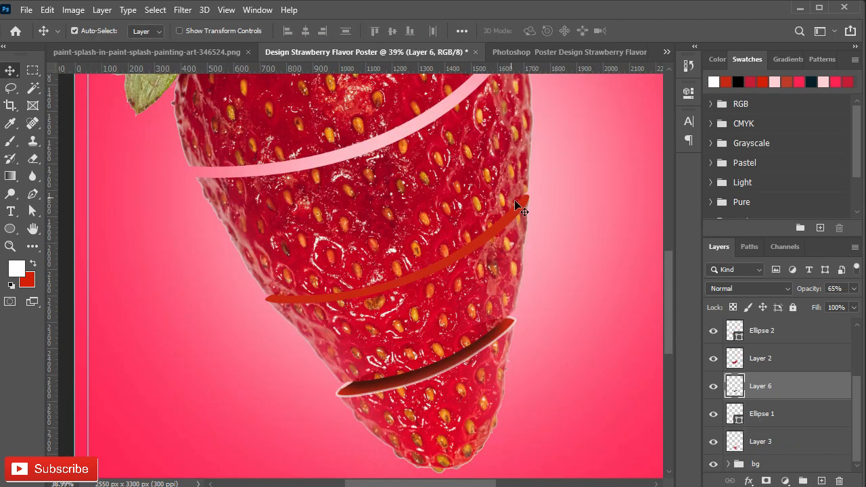
left_click_drag(437, 188, 406, 196)
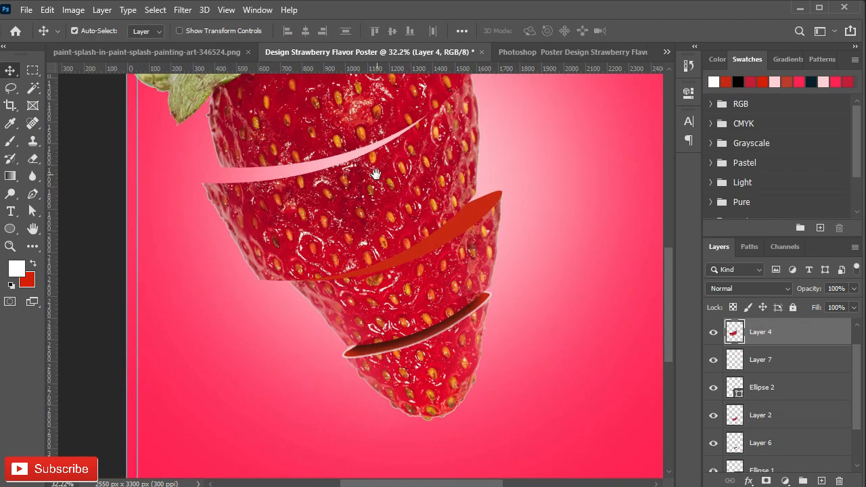
- Reposition the upper strawberry pieces to widen the gaps between the slices
left_click_drag(373, 170, 317, 201)
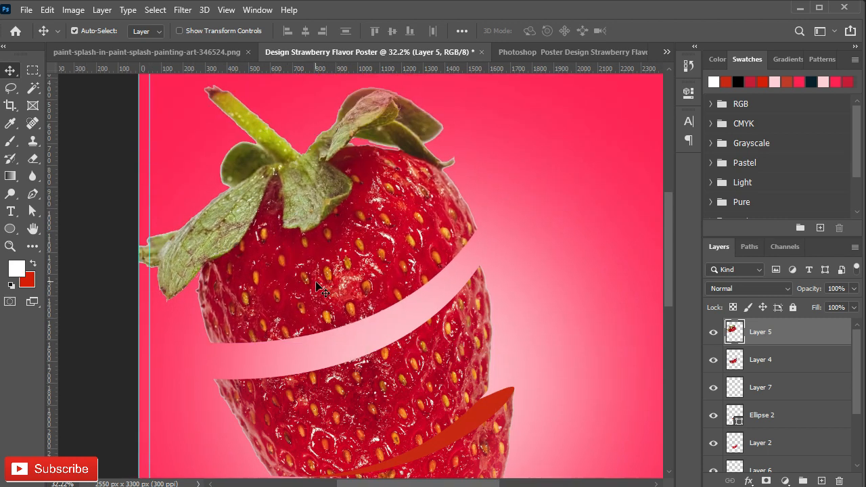
left_click_drag(318, 288, 310, 279)
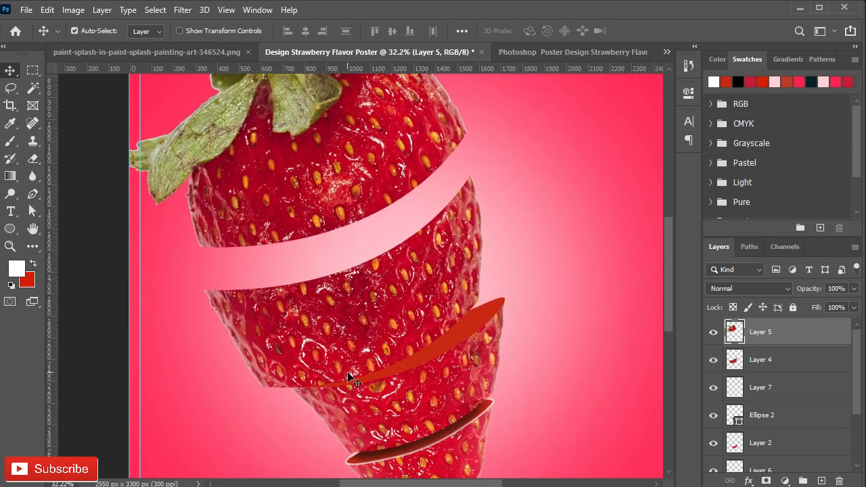
left_click_drag(339, 365, 336, 364)
left_click_drag(336, 206, 333, 203)
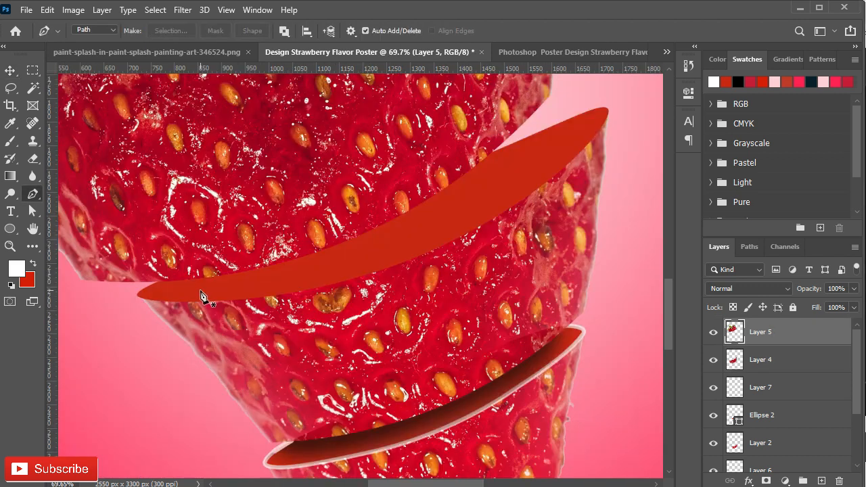
- Trace a Pen tool path along the lower edge of the red middle cut surface and around both of its tips
scroll(159, 282, "up", 2)
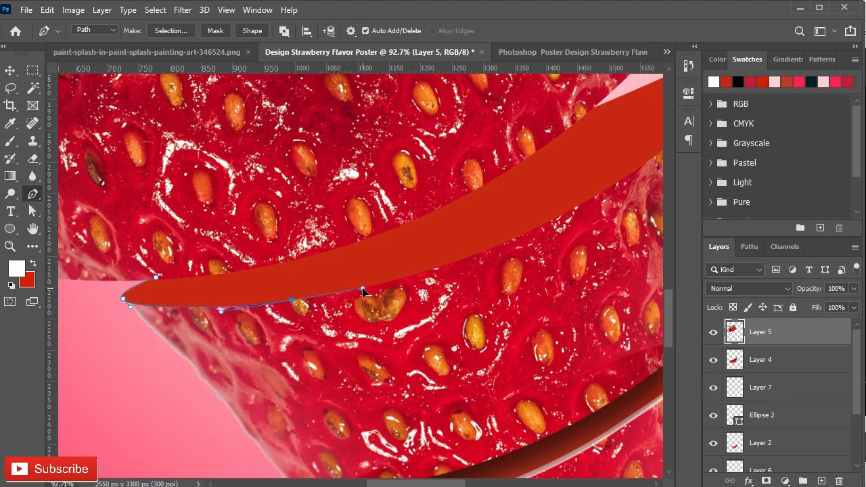
left_click_drag(524, 237, 331, 316)
left_click_drag(453, 264, 435, 345)
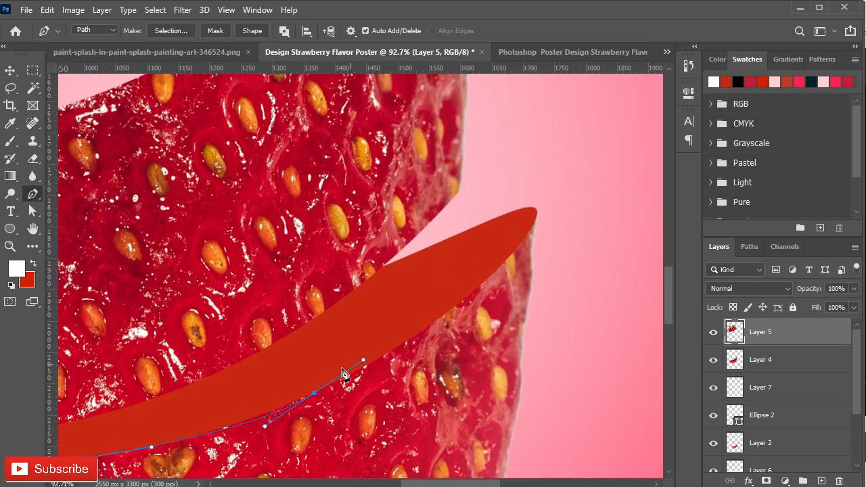
left_click_drag(280, 417, 275, 418)
left_click_drag(461, 309, 427, 360)
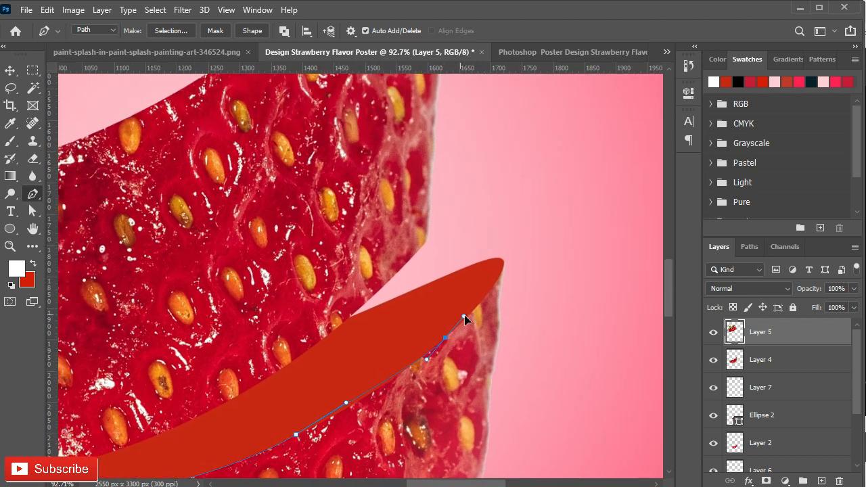
left_click_drag(318, 435, 410, 365)
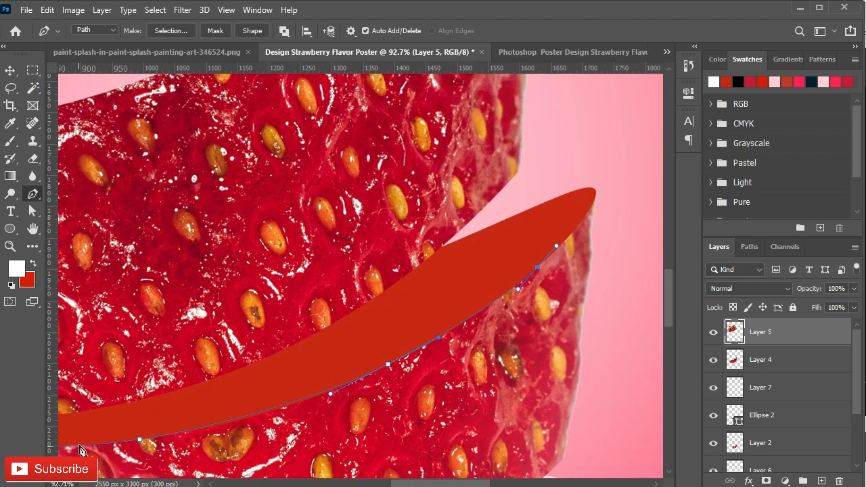
left_click_drag(600, 201, 427, 332)
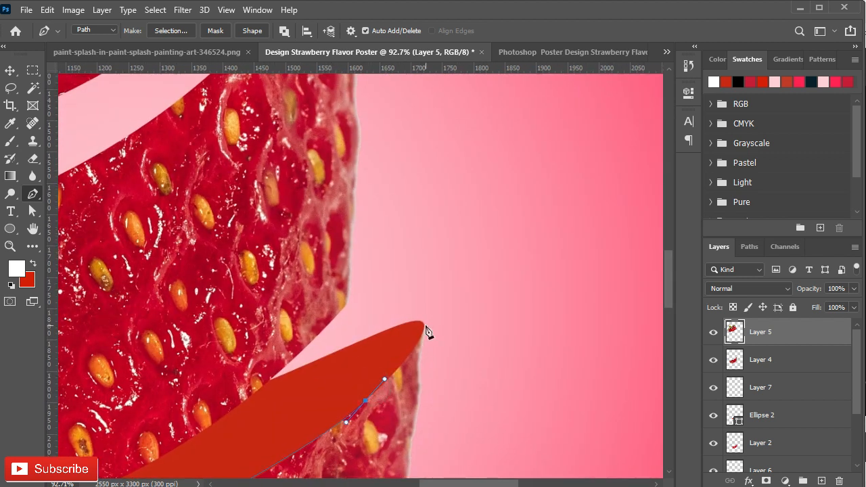
left_click(296, 370)
left_click_drag(257, 386, 240, 396)
- Adjust the path's anchor points and handles so it hugs both tips and the lower edge of the red surface
left_click(32, 212)
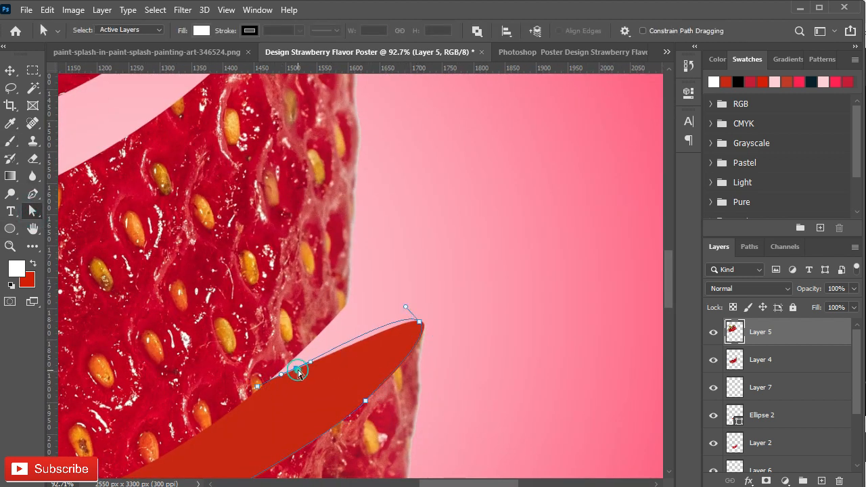
scroll(298, 366, "up", 3)
left_click(499, 287)
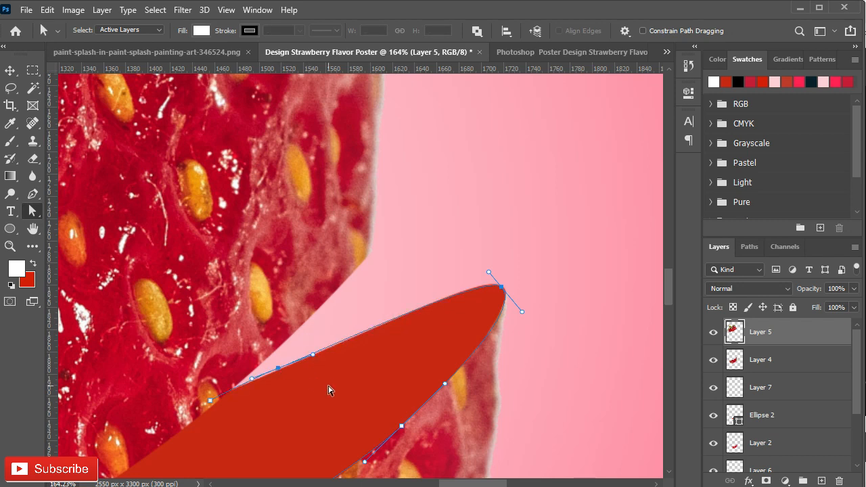
scroll(328, 391, "down", 2)
left_click_drag(328, 391, 418, 246)
left_click_drag(176, 317, 367, 336)
scroll(179, 373, "up", 1)
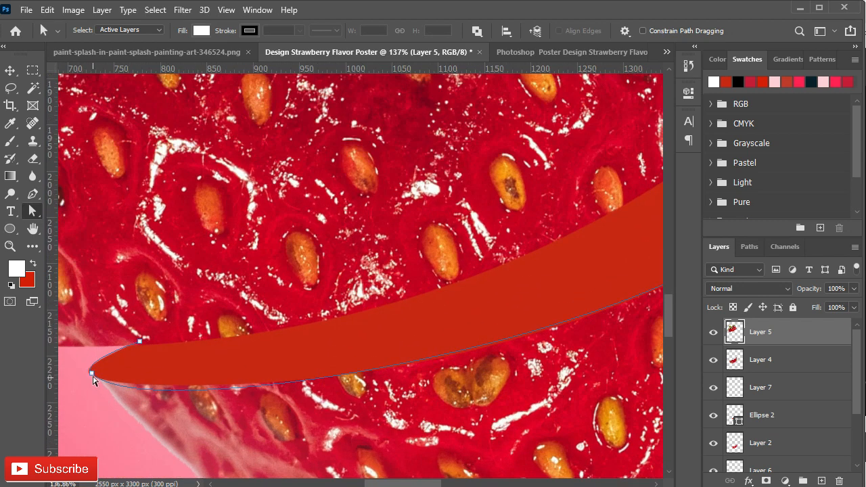
left_click_drag(140, 424, 139, 414)
left_click_drag(509, 374, 488, 390)
scroll(305, 381, "down", 3)
- Stroke the traced path in white on Layer 7 to form the rim of the middle cut
left_click(758, 350)
left_click(715, 361)
left_click(716, 387)
right_click(447, 308)
left_click(498, 93)
left_click(541, 158)
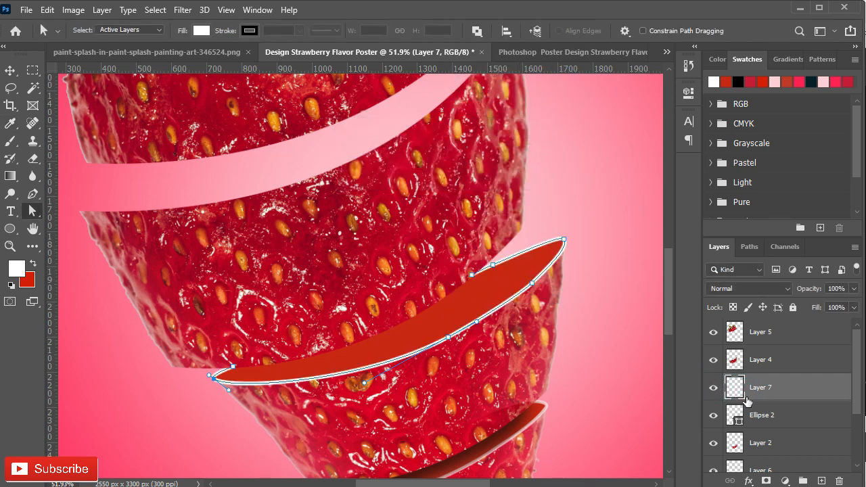
- Deselect the work path around the middle cut and return to the layer list with Layer 7 active
left_click(749, 246)
left_click(755, 332)
left_click(718, 247)
key("v")
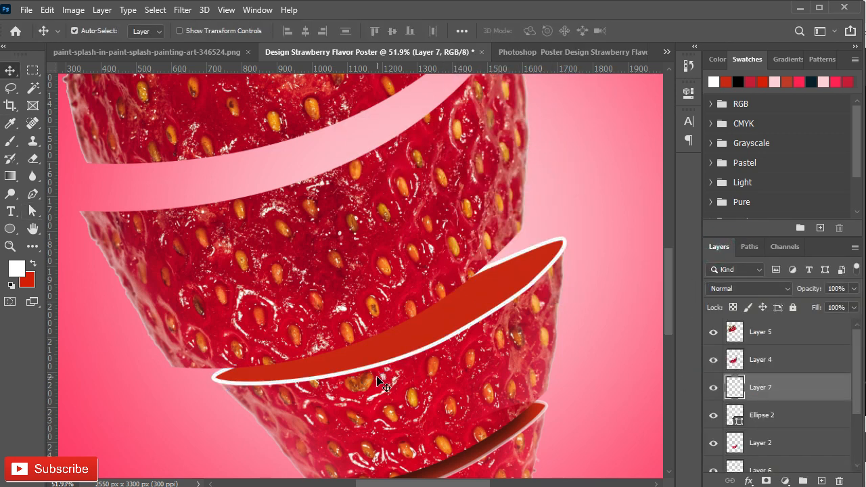
- Brush soft black shading along the middle cut on Layer 7 at 187 px and 38% flow, and set the layer's opacity to 65%
left_click(18, 140)
left_click_drag(284, 362, 322, 364)
right_click(348, 296)
left_click(398, 345)
left_click(394, 32)
left_click_drag(397, 47, 358, 48)
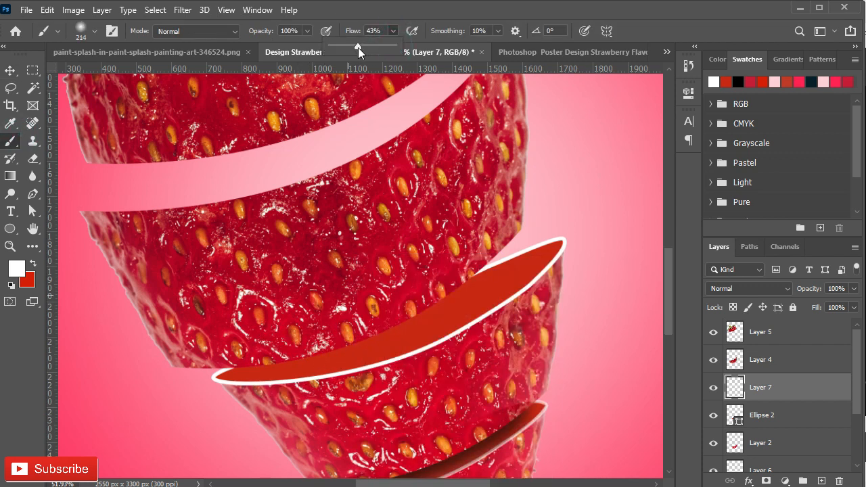
left_click(15, 269)
left_click(20, 428)
left_click(348, 251)
mouse_move(254, 347)
left_mouse_down()
mouse_move(327, 336)
mouse_move(449, 287)
mouse_move(315, 339)
mouse_move(246, 344)
mouse_move(390, 304)
mouse_move(461, 263)
mouse_move(391, 319)
mouse_move(253, 353)
mouse_move(359, 328)
mouse_move(449, 290)
mouse_move(378, 328)
mouse_move(293, 345)
left_mouse_up()
mouse_move(446, 278)
left_mouse_down()
mouse_move(456, 279)
mouse_move(484, 249)
mouse_move(451, 294)
mouse_move(469, 279)
left_mouse_up()
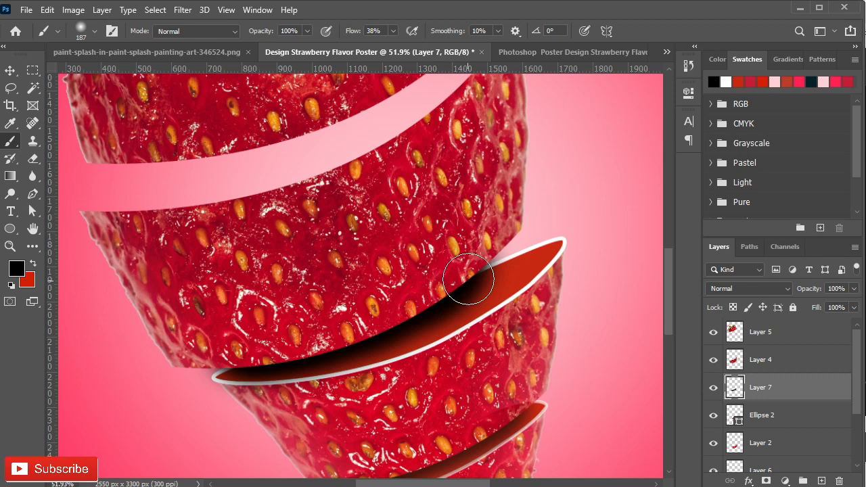
type("65")
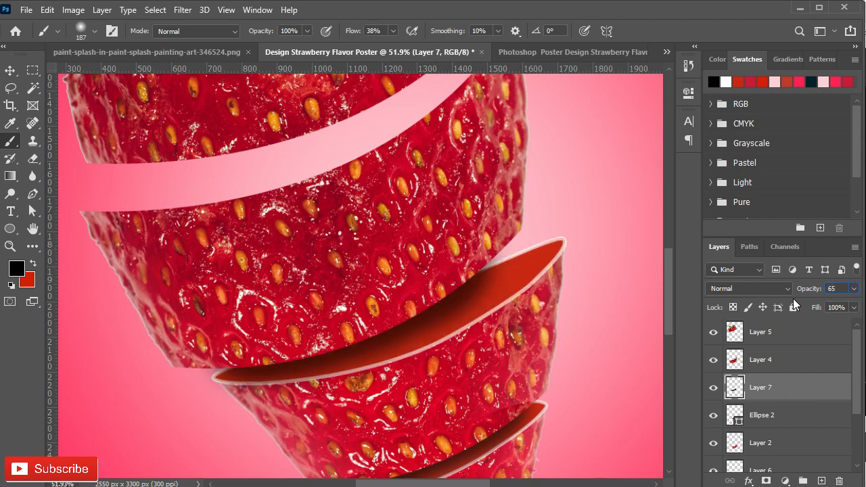
type("v")
- Draw a flat ellipse about 185 px high across the upper cut, directly above Layer 7, and fill it with red
scroll(230, 313, "down", 3)
left_click_drag(230, 234, 299, 361)
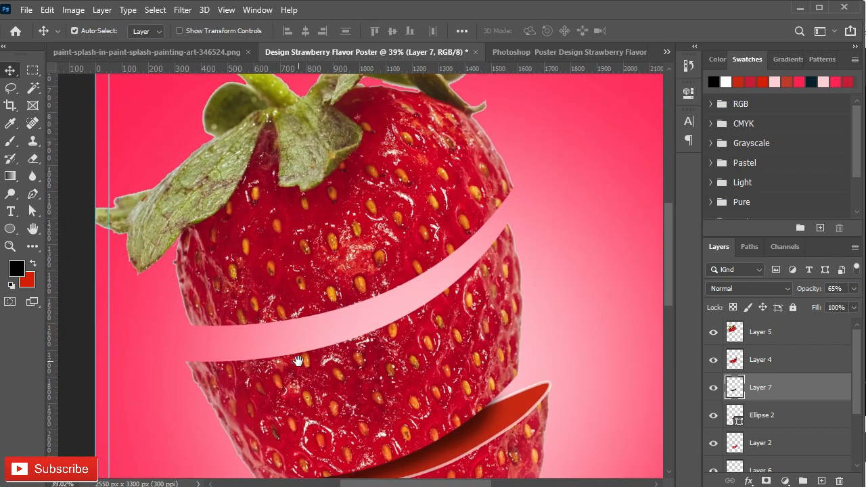
left_click(20, 228)
left_click(185, 360)
left_click(487, 194)
left_click_drag(158, 316, 559, 362)
left_click(497, 195)
left_click(514, 266)
- Rotate the new ellipse to -31.59°, narrow it to about 1280 px, and fit it into the upper cut
key("ctrl+t")
left_click_drag(571, 312, 507, 223)
left_click_drag(325, 301, 344, 315)
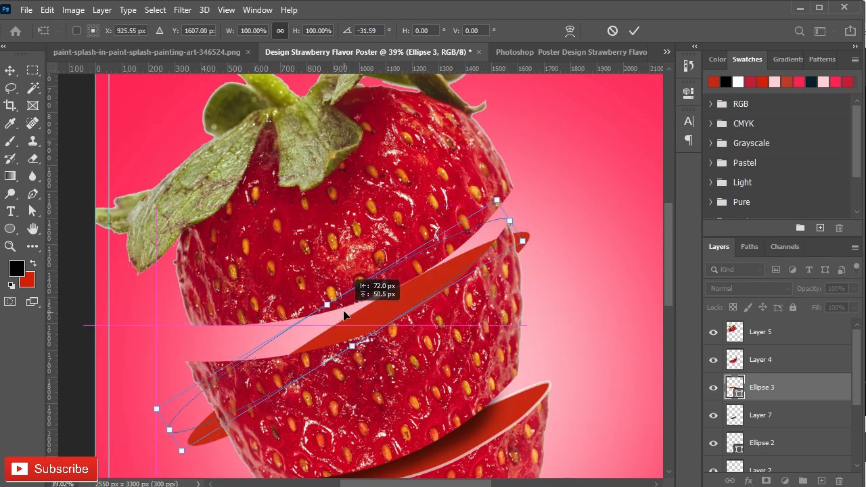
left_click_drag(169, 430, 215, 386)
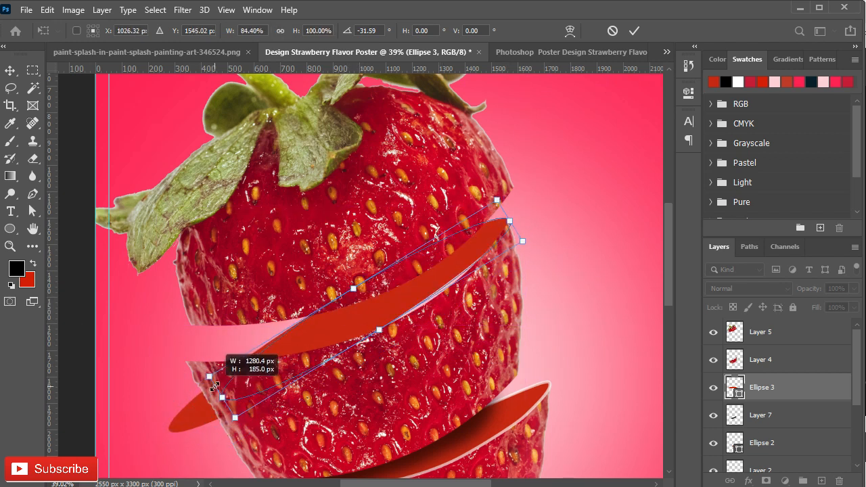
left_click_drag(379, 329, 386, 342)
- Warp the left end of the red ellipse so it meets the left edge of the piece below the upper cut
right_click(516, 189)
left_click(540, 281)
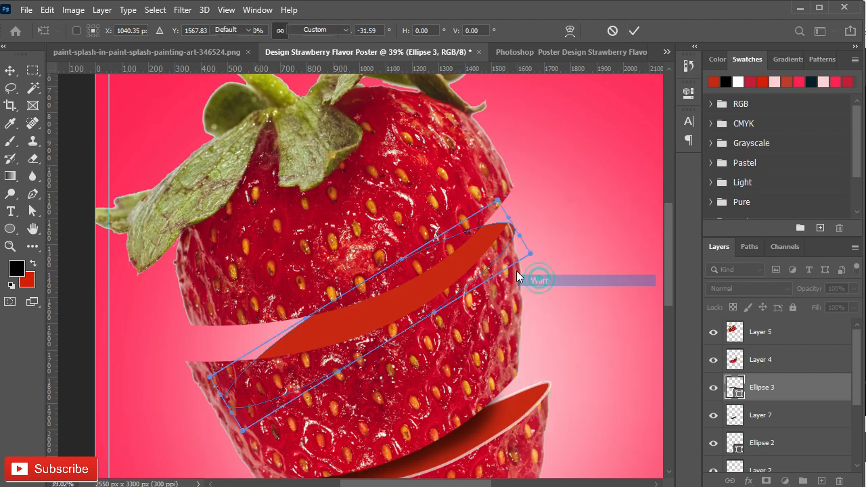
scroll(254, 362, "up", 3)
left_click_drag(215, 416, 160, 349)
left_click_drag(239, 457, 201, 332)
scroll(155, 368, "up", 3)
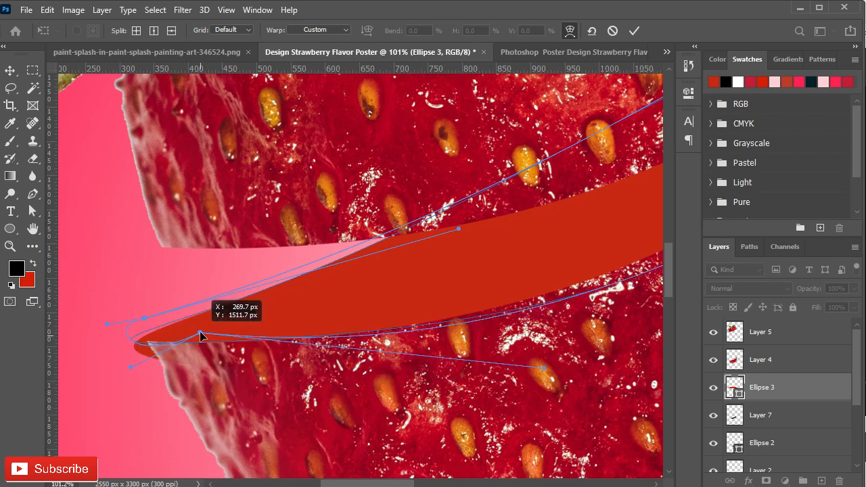
left_click_drag(546, 370, 557, 340)
left_click_drag(200, 332, 185, 305)
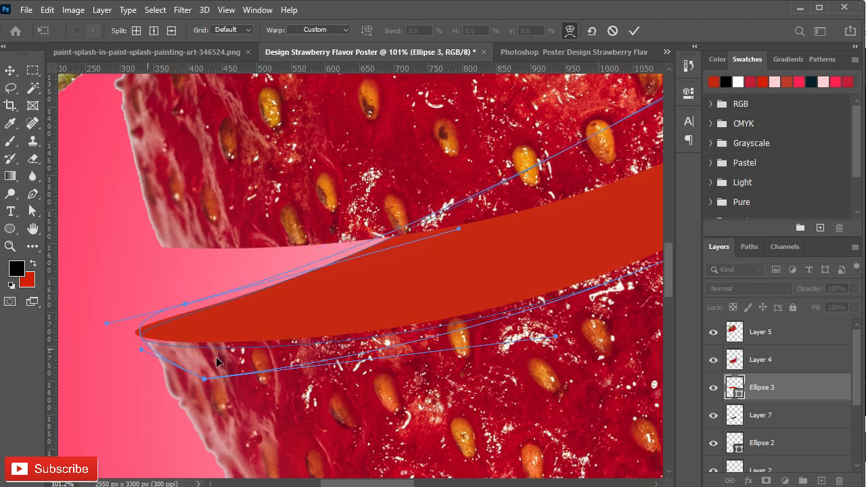
left_click_drag(556, 338, 550, 320)
left_click_drag(207, 346, 204, 343)
- Warp the right end of the red ellipse so it meets the right edge of the piece below the upper cut
left_click_drag(643, 237, 419, 364)
left_click_drag(522, 352, 402, 442)
left_click_drag(484, 177, 391, 86)
left_click_drag(570, 317, 525, 205)
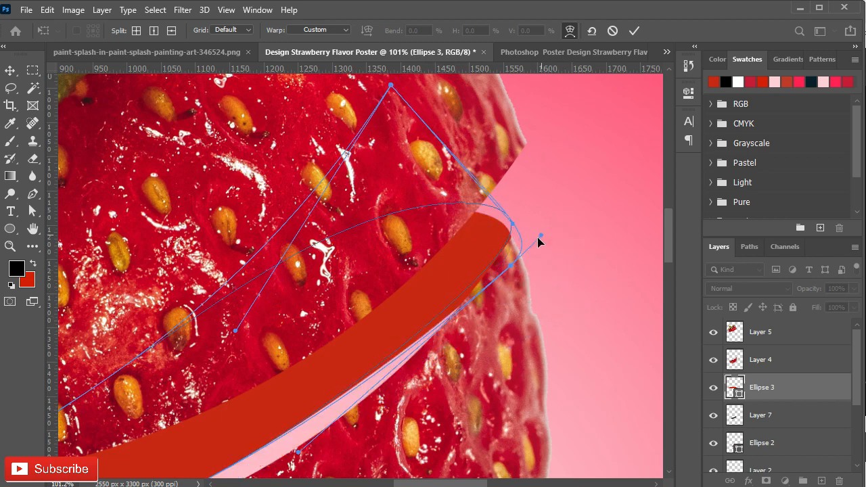
left_click_drag(440, 408, 573, 271)
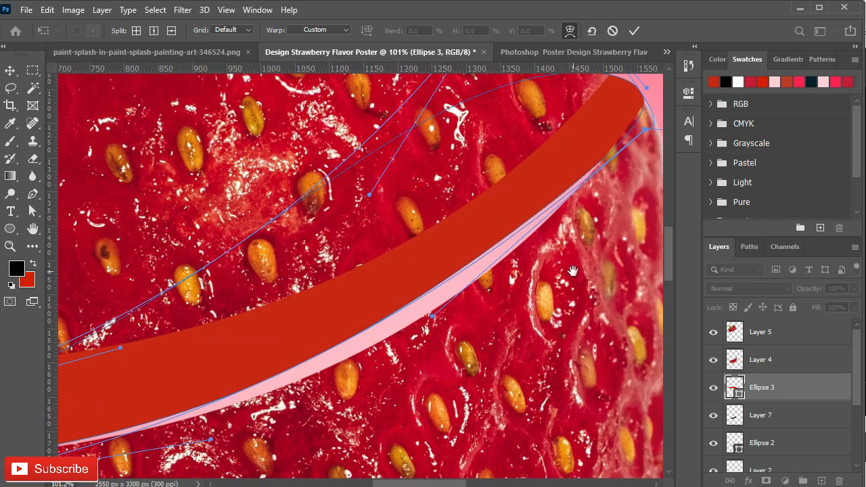
- Bend the lower edge of the red ellipse down to the rim of the piece below and apply the warp
left_click_drag(432, 318, 466, 358)
left_click_drag(458, 354, 425, 411)
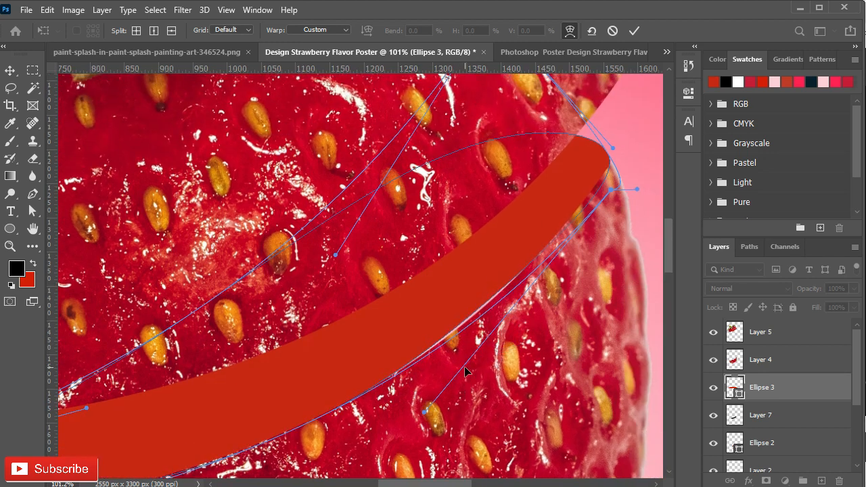
scroll(427, 396, "left", 5)
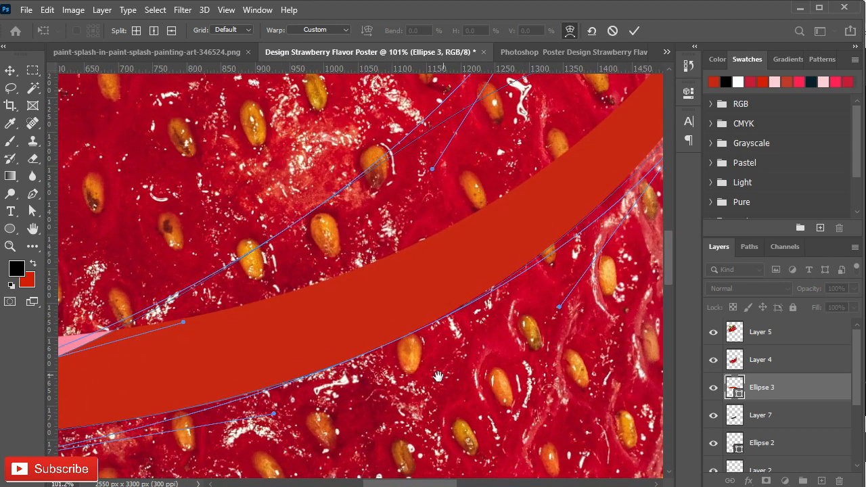
left_click_drag(396, 304, 380, 274)
scroll(350, 331, "down", 5)
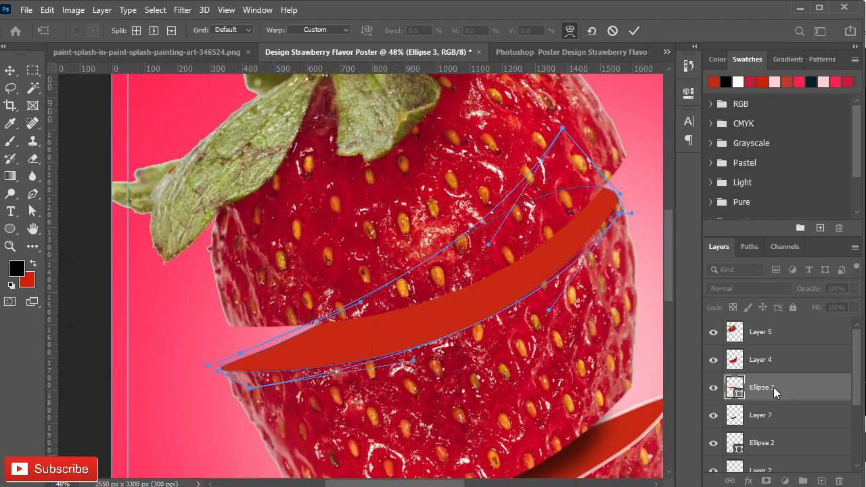
left_click(635, 30)
left_click(387, 196)
scroll(387, 196, "up", 3)
left_click_drag(531, 315, 432, 430)
scroll(432, 430, "down", 4)
key("v")
left_click(276, 360)
- Add a new empty layer directly above the red ellipse in the upper cut
left_click(28, 197)
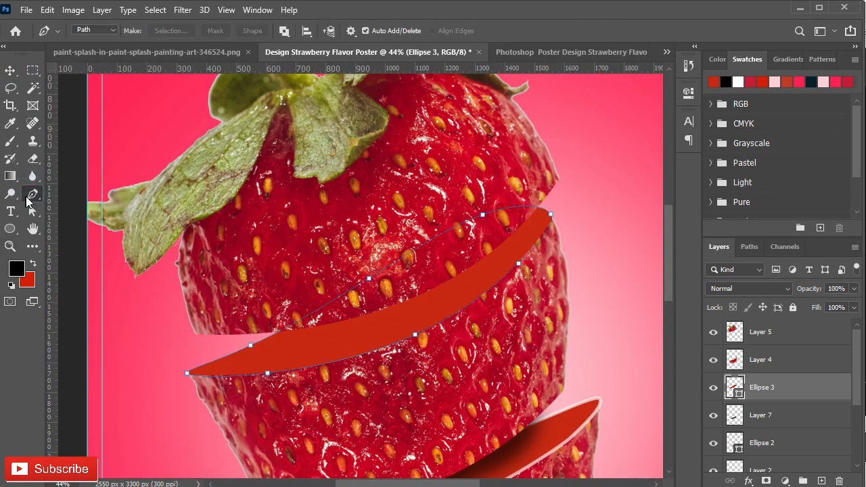
left_click(821, 481)
scroll(261, 354, "up", 1)
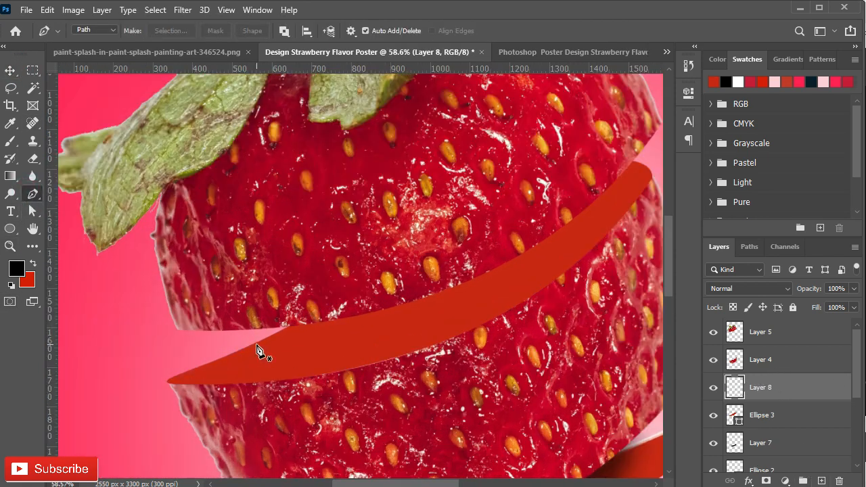
- Move the top strawberry piece up and rotate it slightly counter-clockwise to open the upper cut wider
key("v")
scroll(325, 277, "down", 2)
left_click_drag(362, 269, 348, 258)
key("ctrl+t")
left_click_drag(543, 301, 549, 260)
left_click_drag(543, 269, 502, 245)
left_click_drag(353, 173, 376, 215)
left_click(667, 30)
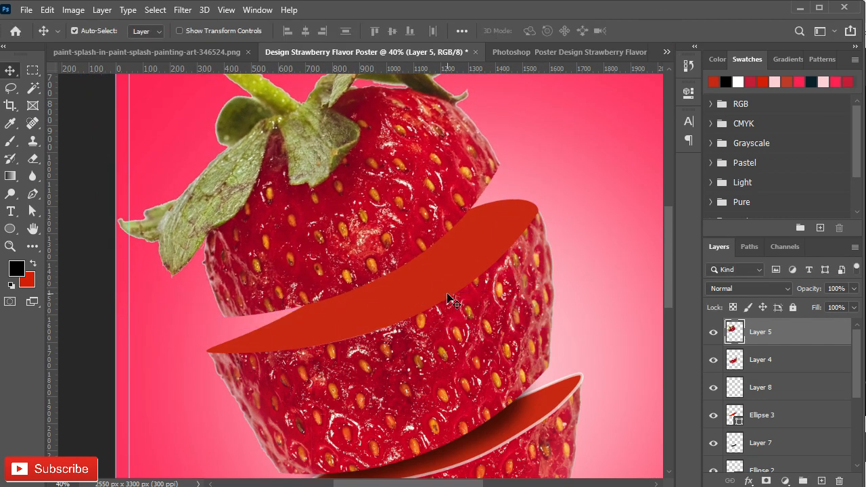
- Set the top piece's opacity to 90% and draw a curved Pen path around the outline of the red ellipse
scroll(254, 350, "up", 3)
key("9")
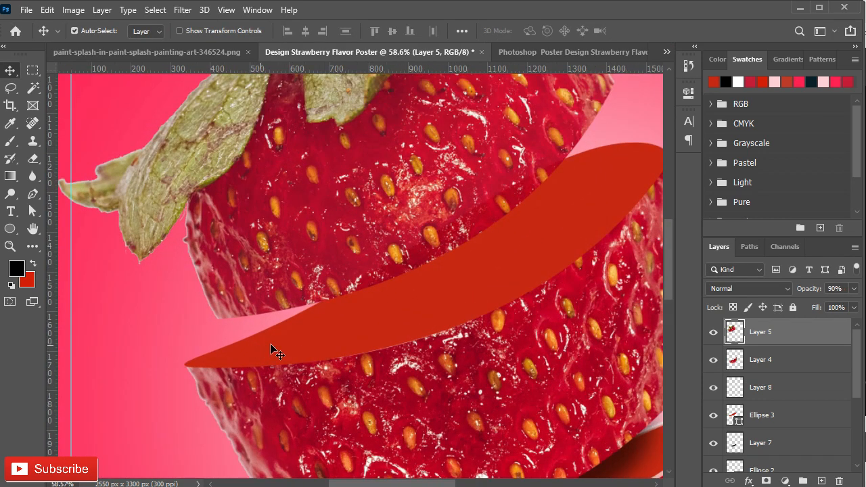
key("p")
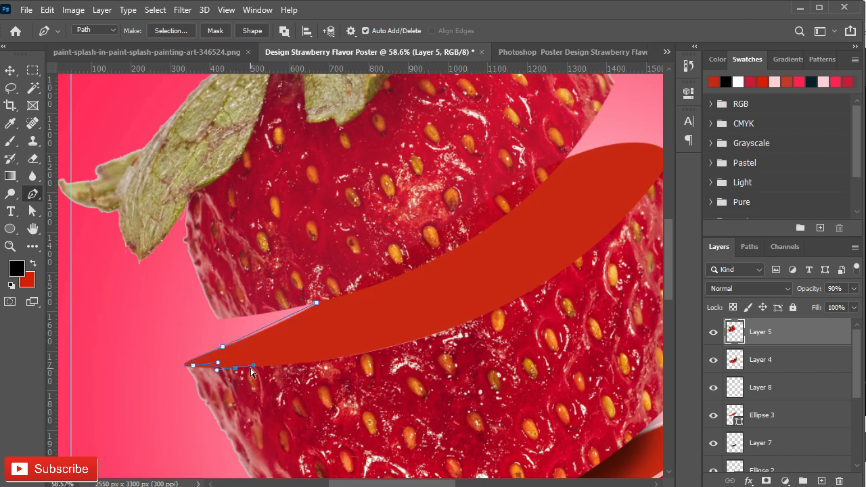
left_click_drag(522, 292, 524, 291)
left_click_drag(580, 274, 494, 372)
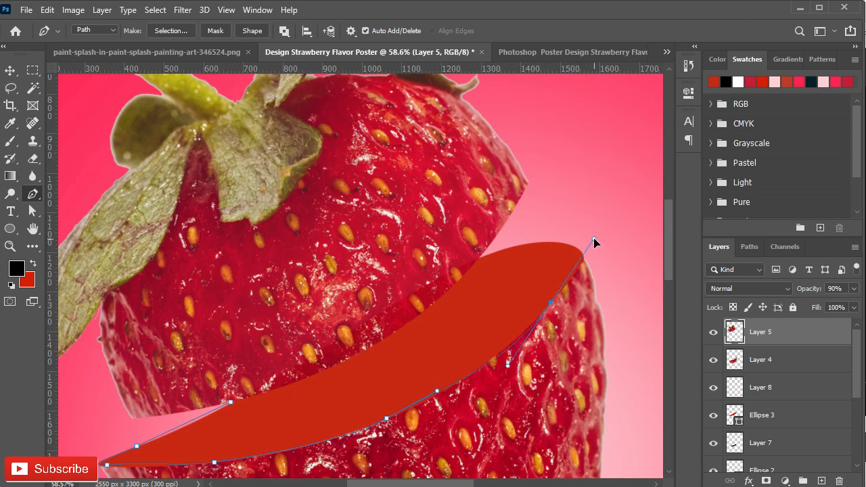
left_click_drag(564, 248, 567, 326)
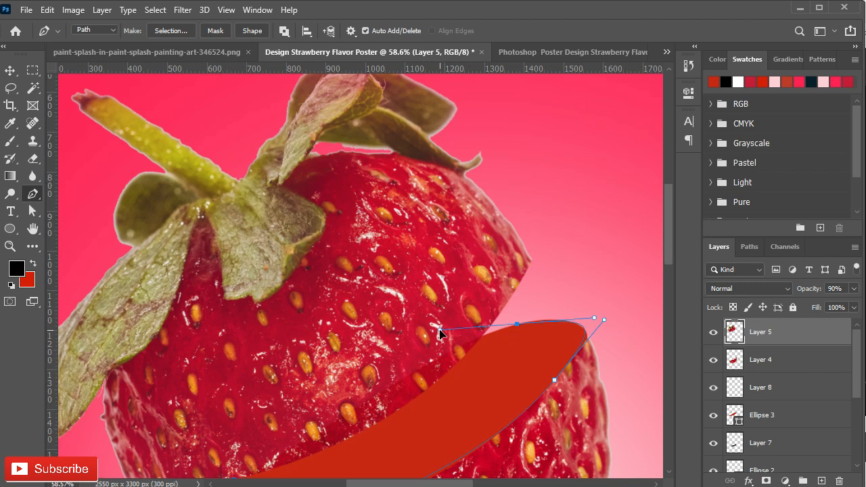
left_click_drag(485, 326, 524, 251)
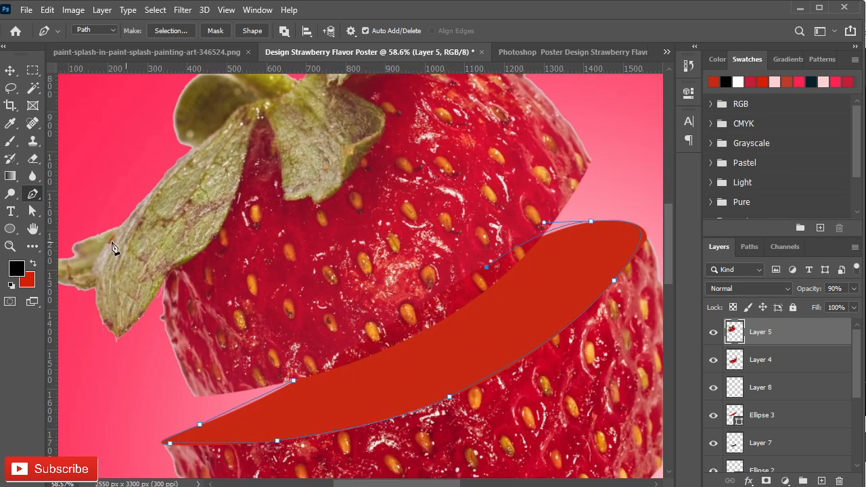
- Adjust the anchor and handles at the path's upper right end to follow the curve of the red ellipse
left_click(33, 211)
left_click_drag(490, 289, 363, 371)
scroll(373, 381, "up", 5)
left_click_drag(524, 286, 435, 377)
left_click(465, 322)
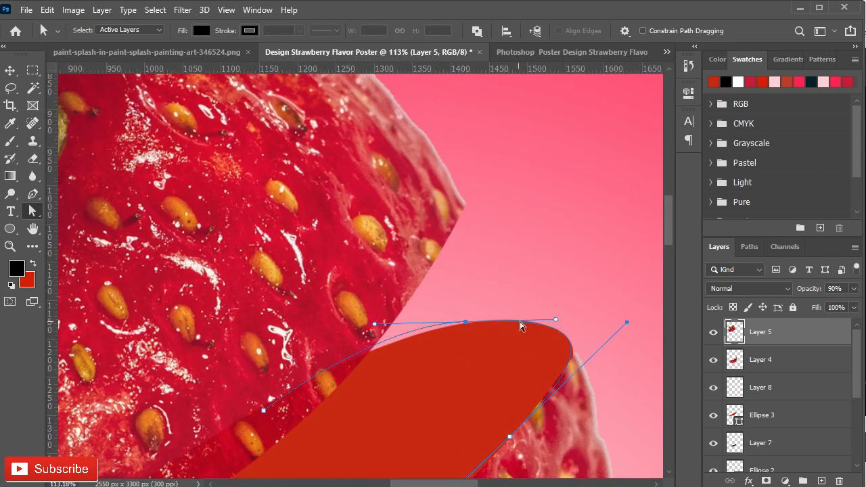
left_click_drag(369, 325, 468, 322)
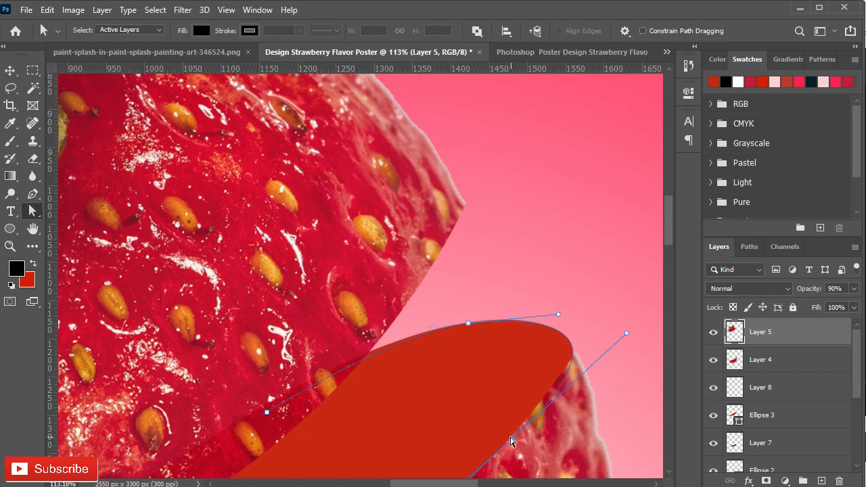
- Refine the path's remaining anchors along the lower edge and left tip so they follow the red ellipse's outline
left_click_drag(541, 440, 642, 188)
left_click_drag(313, 422, 246, 371)
left_click_drag(369, 368, 442, 354)
left_click_drag(439, 387, 430, 404)
left_click_drag(468, 271, 523, 322)
left_click_drag(494, 304, 504, 308)
left_click_drag(531, 309, 398, 387)
left_click_drag(230, 413, 569, 234)
left_click_drag(220, 400, 550, 399)
left_click_drag(420, 383, 409, 406)
left_click_drag(302, 419, 309, 438)
left_click_drag(503, 405, 472, 446)
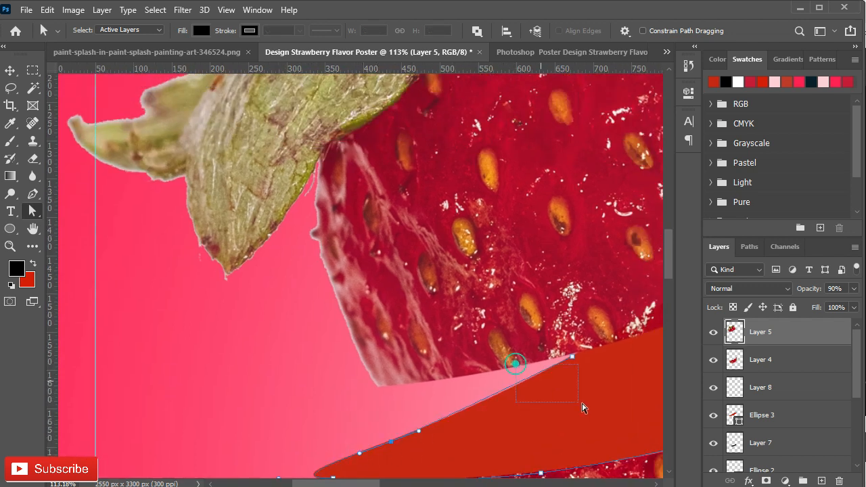
left_click_drag(582, 406, 583, 406)
scroll(505, 423, "down", 3)
left_click_drag(508, 425, 105, 337)
left_click_drag(582, 95, 440, 393)
scroll(367, 336, "up", 3)
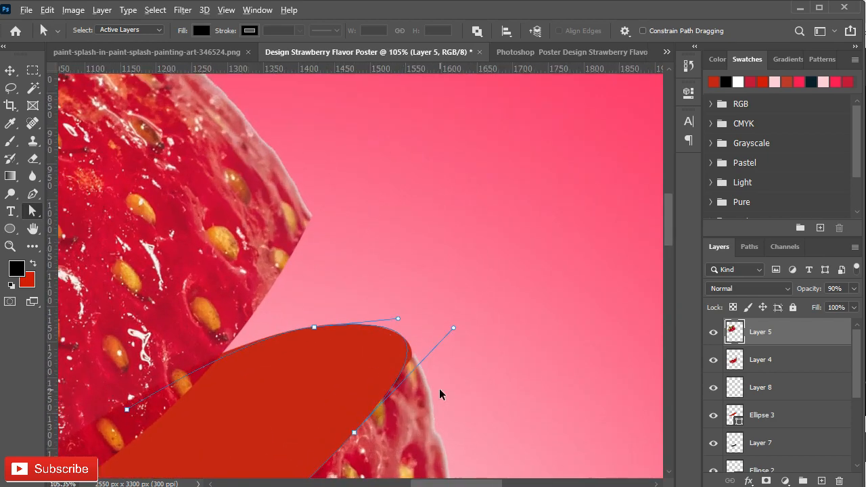
scroll(440, 392, "up", 2)
left_click_drag(233, 436, 368, 377)
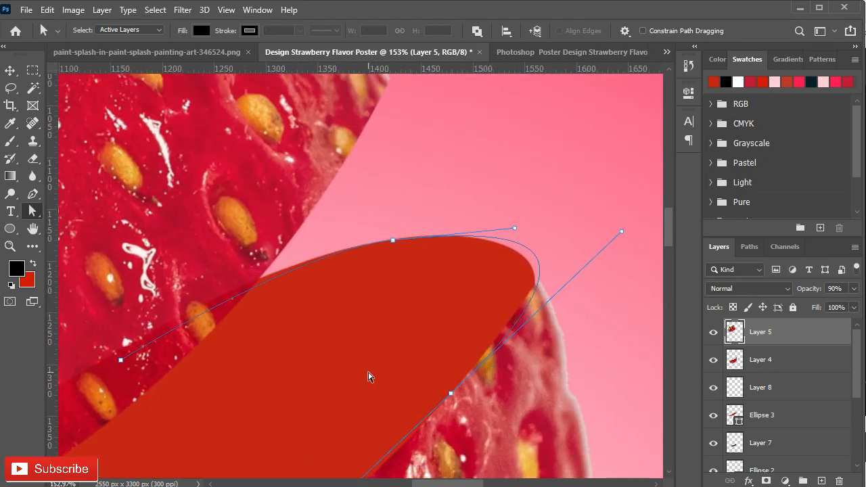
scroll(264, 386, "down", 3)
- Activate Layer 8 and set up a hard round brush at 20 px with 100% flow
left_click(764, 355)
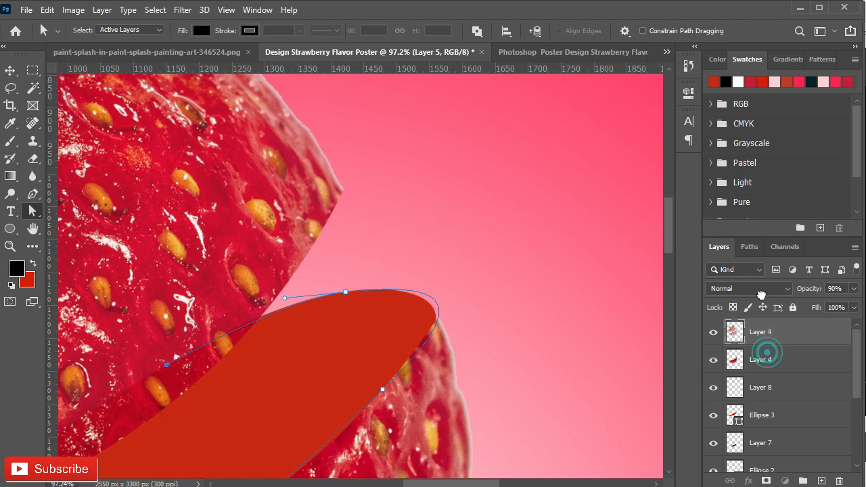
left_click_drag(403, 408, 413, 272)
left_click(761, 420)
left_click(765, 387)
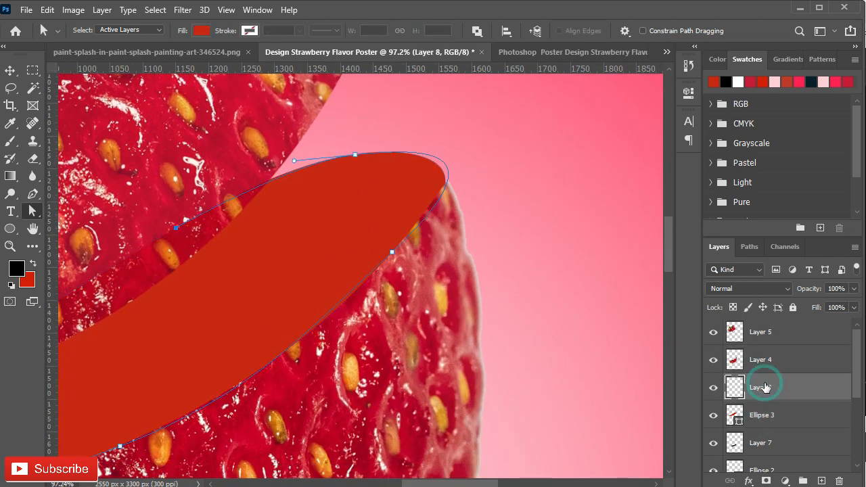
right_click(218, 241)
left_click(33, 195)
right_click(232, 203)
left_click(9, 146)
key("b")
key("bracketleft")
key("bracketleft")
key("bracketleft")
key("bracketleft")
key("bracketleft")
right_click(339, 219)
left_click_drag(392, 30, 479, 59)
left_click_drag(419, 226, 415, 232)
left_click_drag(414, 230, 413, 231)
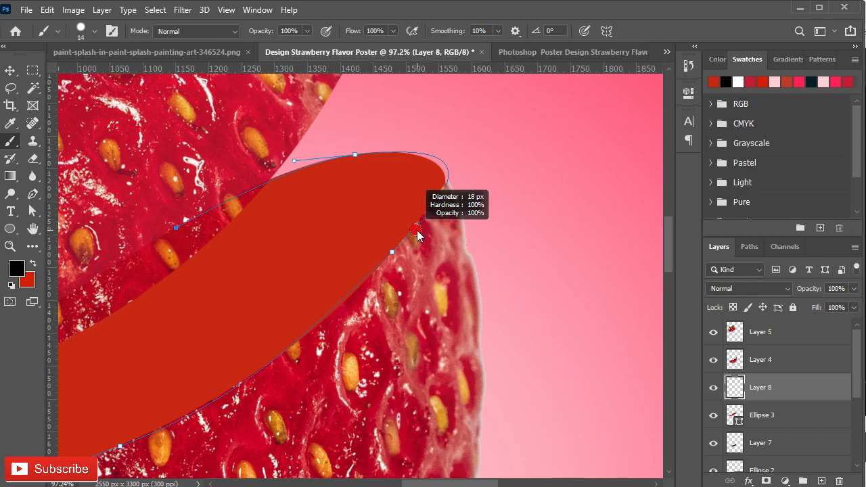
- Set the foreground color to white and stroke the path with the brush to make a rim around the red ellipse
left_click(16, 269)
left_click(71, 275)
left_click(329, 251)
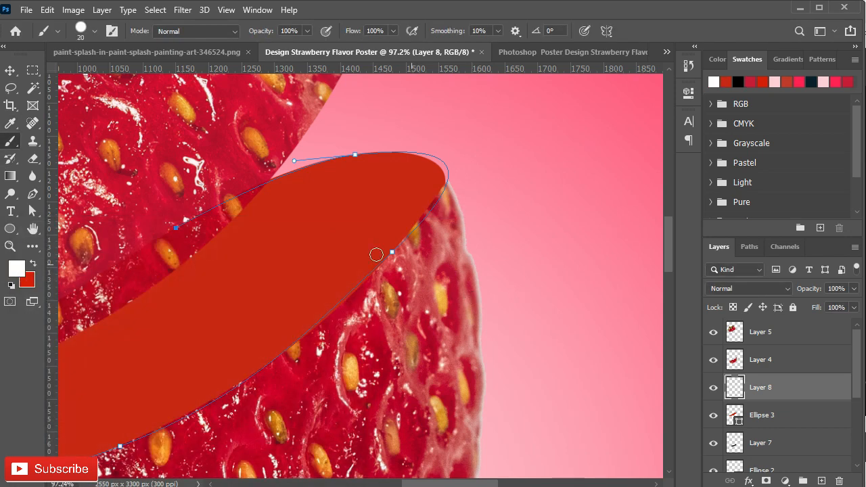
left_click(33, 195)
right_click(348, 189)
left_click(387, 246)
left_click(544, 149)
left_click_drag(420, 304, 516, 220)
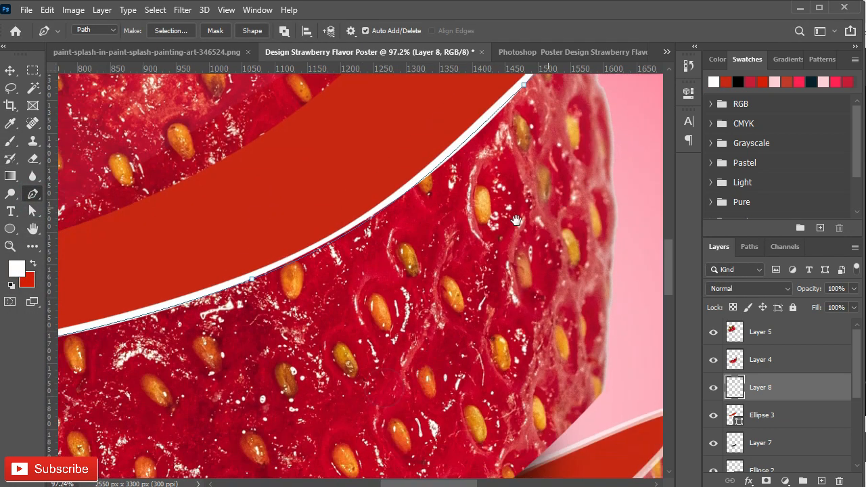
scroll(425, 292, "down", 2)
- Raise the rim's Layer 8 and the red ellipse above Layer 4, and load the ellipse's shape as a selection for Layer 8
key("v")
left_click_drag(773, 389, 771, 339)
left_click_drag(487, 236, 519, 295)
scroll(520, 295, "down", 1)
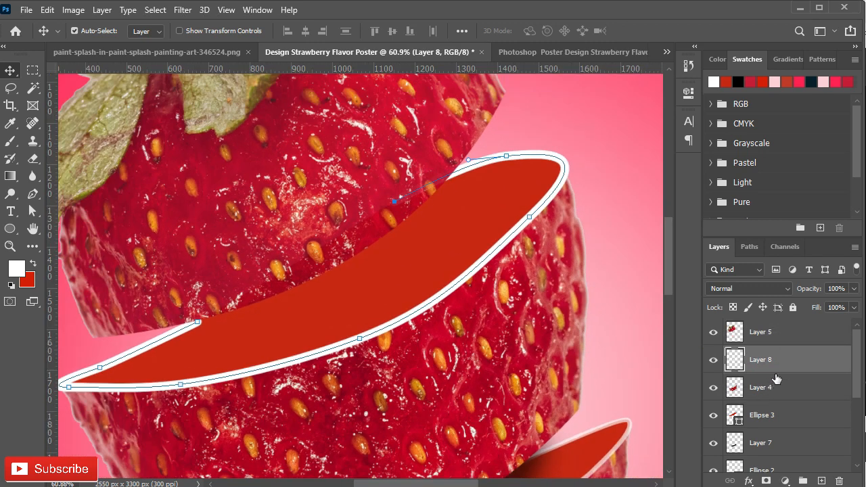
left_click_drag(740, 421, 794, 383)
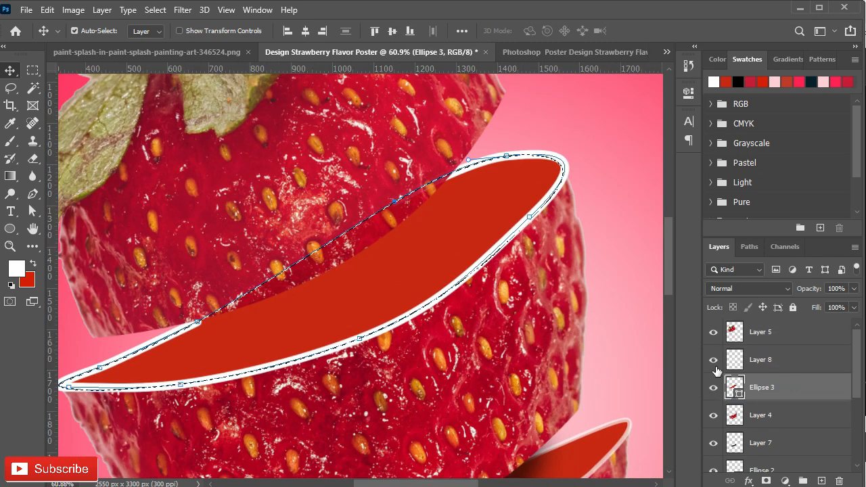
left_click(736, 360)
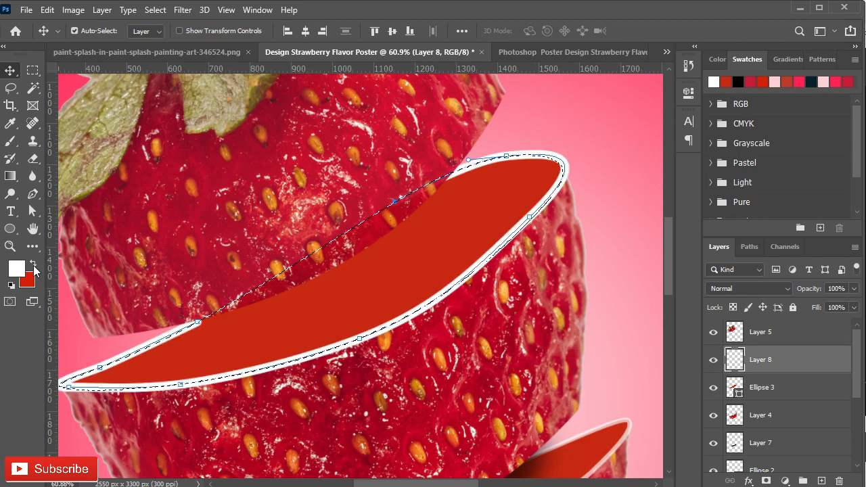
- Set the foreground color to black and switch to a soft round brush at 204 px with 24% flow
key("b")
left_click(17, 268)
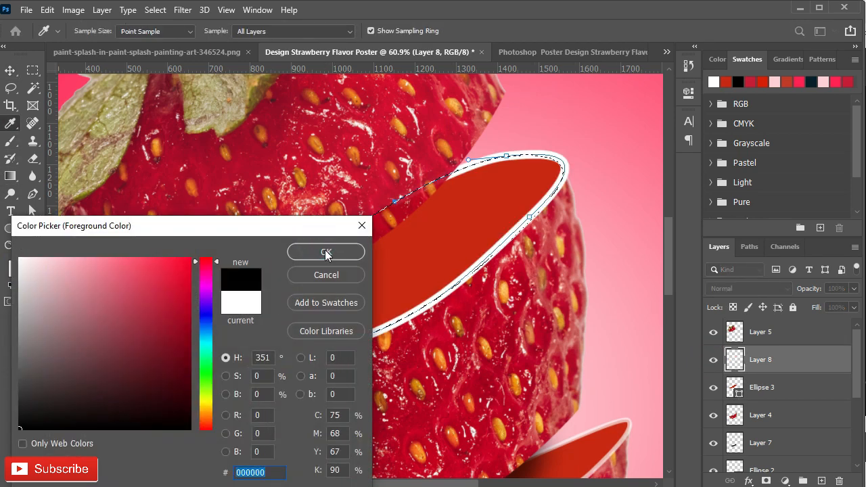
left_click(326, 253)
right_click(332, 247)
left_click(378, 339)
left_click(393, 31)
key("[")
key("[")
key("[")
key("[")
key("[")
key("[")
- Brush soft black shading along the upper edge of the red cut surface and set Layer 8's opacity to 65%
mouse_move(422, 194)
left_mouse_down()
mouse_move(454, 207)
mouse_move(407, 215)
mouse_move(398, 234)
left_mouse_up()
left_click_drag(227, 322, 200, 332)
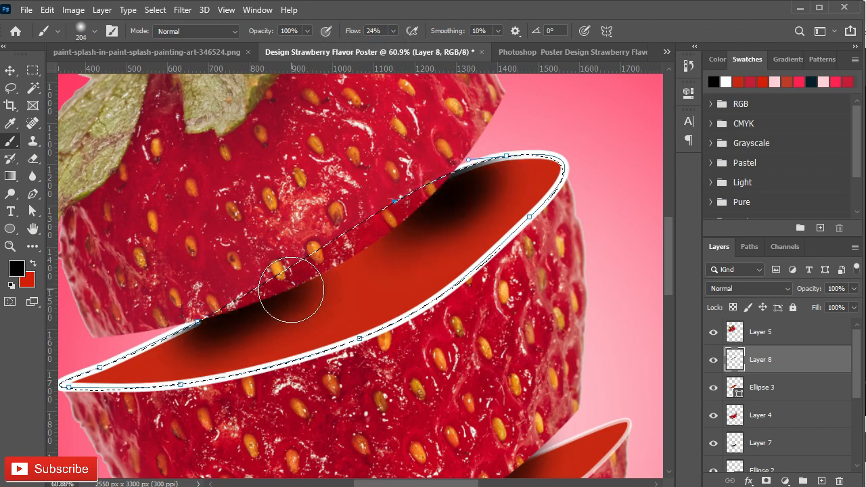
mouse_move(122, 345)
left_mouse_down()
mouse_move(386, 234)
mouse_move(281, 286)
mouse_move(495, 179)
mouse_move(414, 258)
mouse_move(190, 335)
mouse_move(353, 281)
left_mouse_up()
scroll(501, 274, "down", 2)
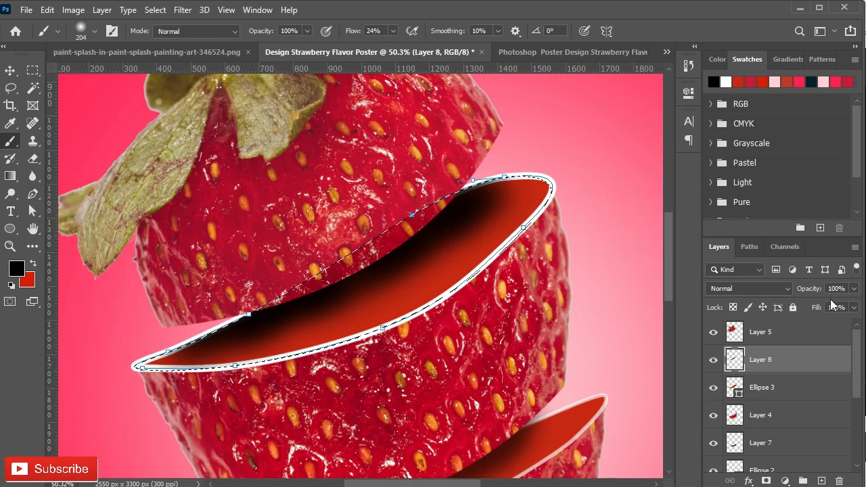
type("65")
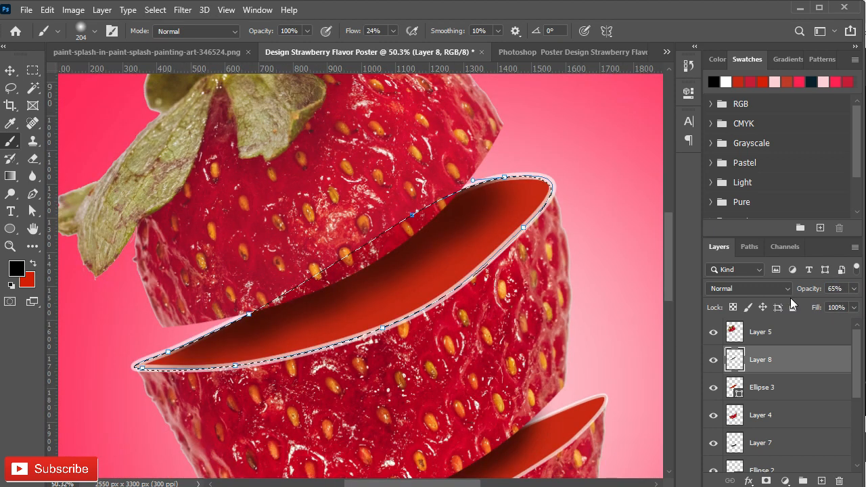
- Clear the selection and hide the path around the upper cut
left_click(749, 247)
left_click(747, 304)
left_click(719, 247)
key("v")
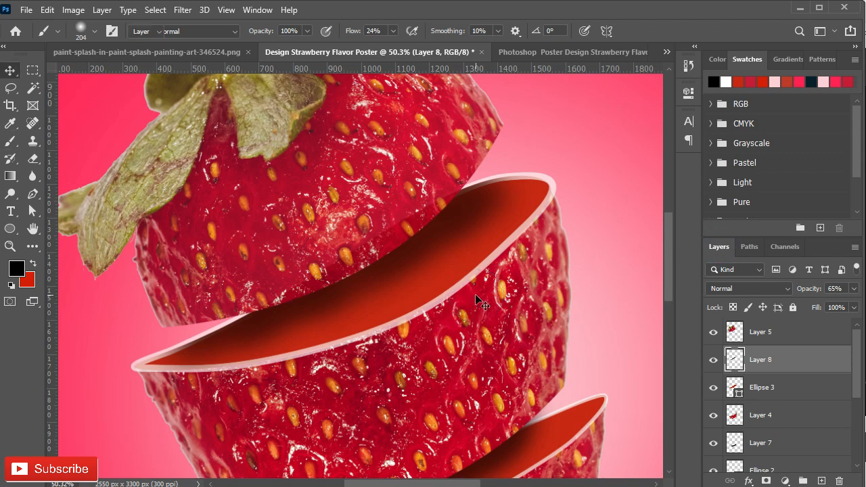
- Bring the red paint splash from the paint-splash document into the poster, placing it over the upper cut above Layer 8
scroll(338, 291, "down", 2)
scroll(338, 291, "down", 1)
left_click(182, 52)
mouse_move(358, 357)
left_mouse_down()
mouse_move(402, 105)
mouse_move(415, 296)
left_mouse_up()
left_click_drag(364, 304, 443, 309)
left_click_drag(488, 419, 309, 266)
left_click_drag(769, 339, 785, 378)
left_click(435, 285)
- Rotate the paint splash counter-clockwise, enlarge it, and position its base inside the upper cut
key("ctrl+t")
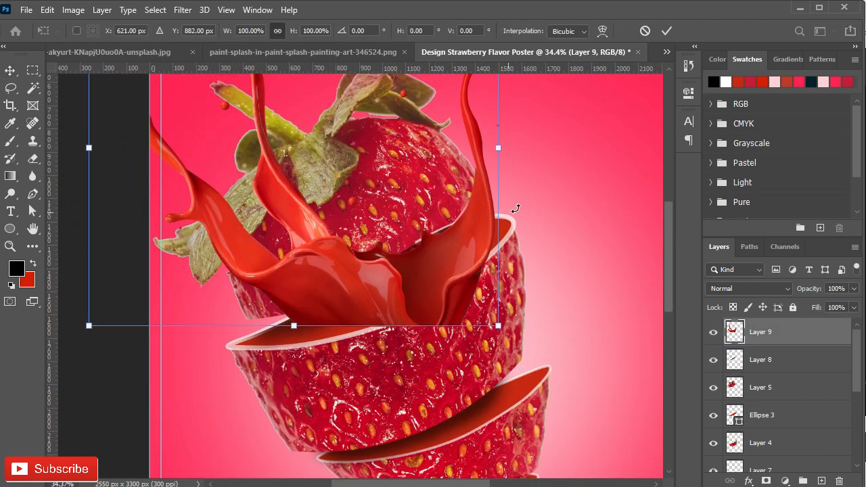
left_click_drag(516, 208, 523, 134)
left_click_drag(375, 240, 296, 281)
left_click_drag(466, 291, 498, 304)
left_click_drag(386, 312, 363, 304)
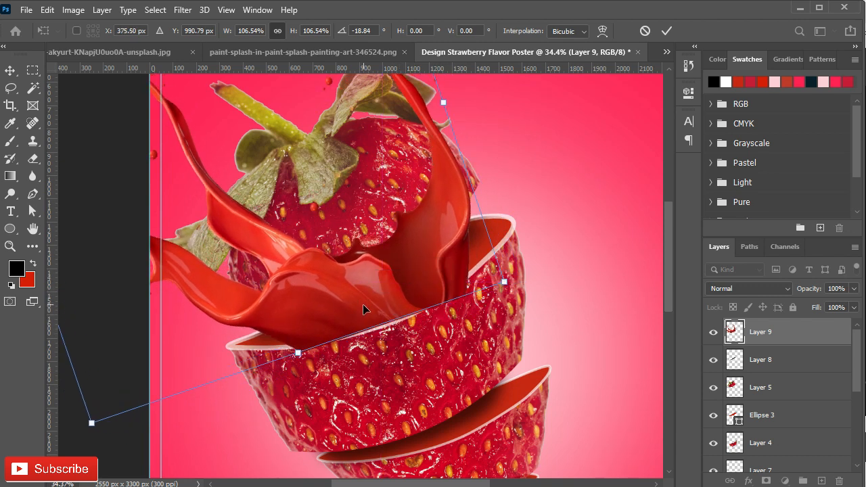
left_click_drag(505, 281, 563, 310)
left_click_drag(464, 317, 429, 302)
left_click_drag(537, 295, 559, 297)
left_click_drag(426, 321, 404, 291)
left_click_drag(383, 325, 383, 321)
left_click(667, 31)
- Arrange the splash layer above Layer 8 and below the top piece's Layer 5, and shift the splash within the cut
left_click_drag(761, 331, 789, 367)
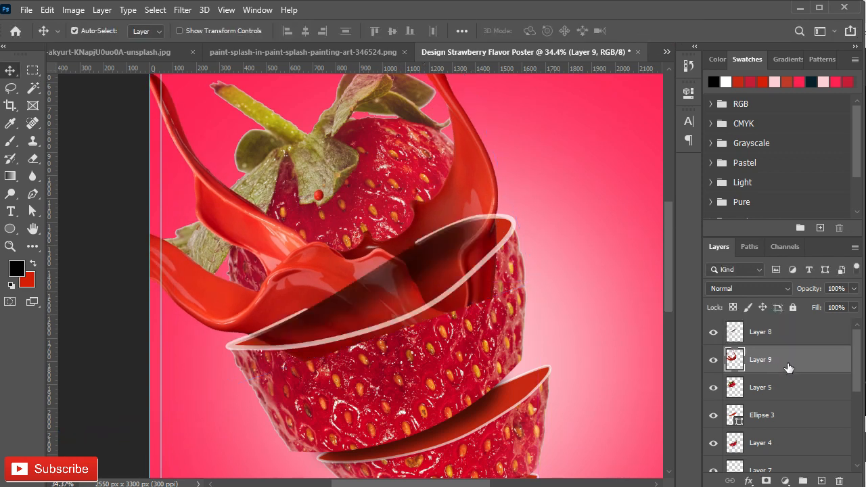
left_click_drag(734, 368, 772, 334)
left_click_drag(768, 394, 773, 333)
left_click_drag(473, 295, 469, 276)
- Warp the paint splash on Layer 9, reshaping its lower edge and right side to sit in the upper cut
key("ctrl+t")
right_click(460, 256)
left_click(483, 99)
scroll(469, 138, "down", 5)
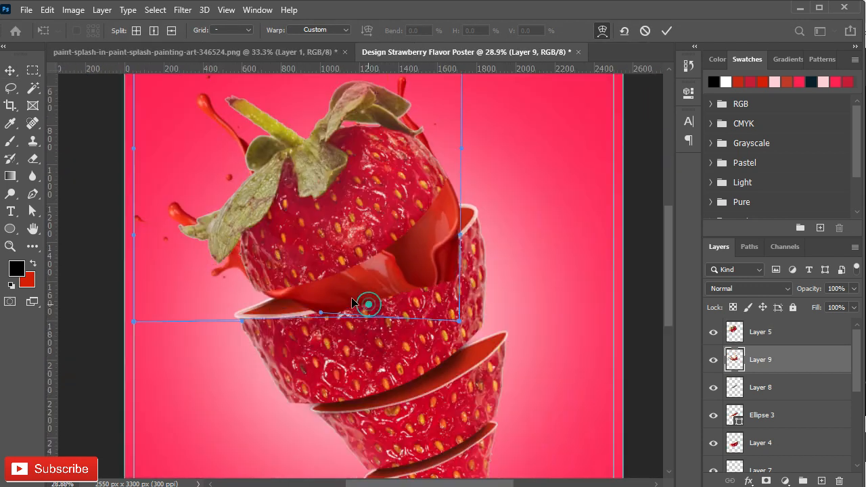
left_click_drag(366, 304, 396, 283)
left_click_drag(445, 253, 439, 240)
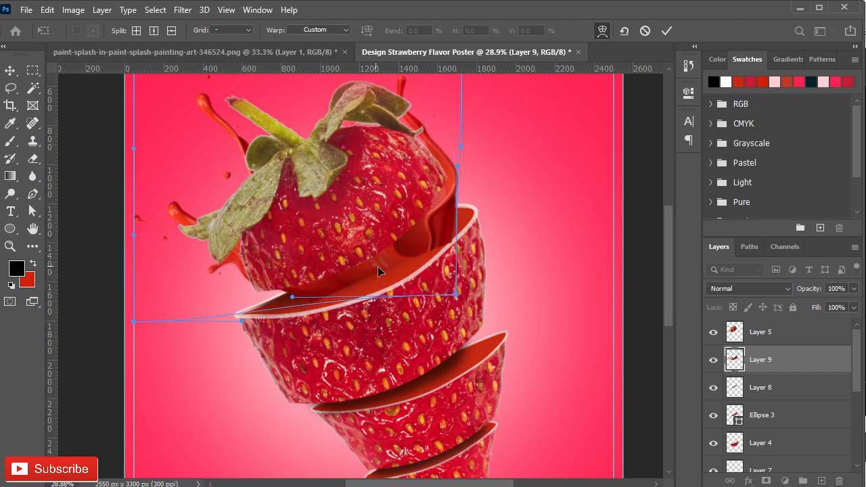
left_click_drag(378, 266, 368, 279)
left_click_drag(322, 302, 312, 305)
- Extend the splash warp outward and upward on both sides so the paint wraps around the strawberry's top piece
left_click_drag(181, 213, 42, 205)
left_click_drag(237, 275, 301, 312)
left_click_drag(449, 272, 499, 386)
left_click_drag(460, 245, 514, 237)
left_click_drag(351, 159, 359, 105)
left_click_drag(242, 160, 227, 113)
left_click_drag(460, 160, 630, 134)
left_click_drag(472, 292, 539, 321)
left_click_drag(514, 237, 533, 160)
left_click_drag(420, 349, 300, 381)
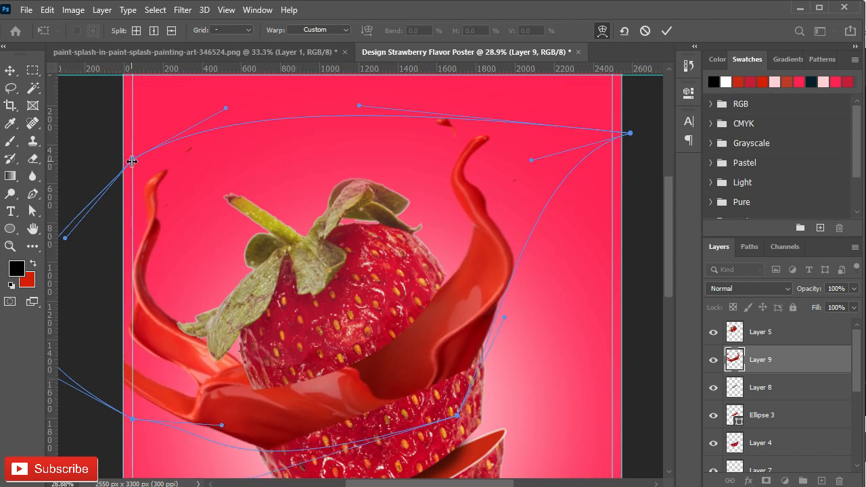
- Pull the warp's upper-left corner outward, raise the splash's left arm, and apply the warp
left_click_drag(132, 160, 243, 207)
scroll(246, 212, "up", 3)
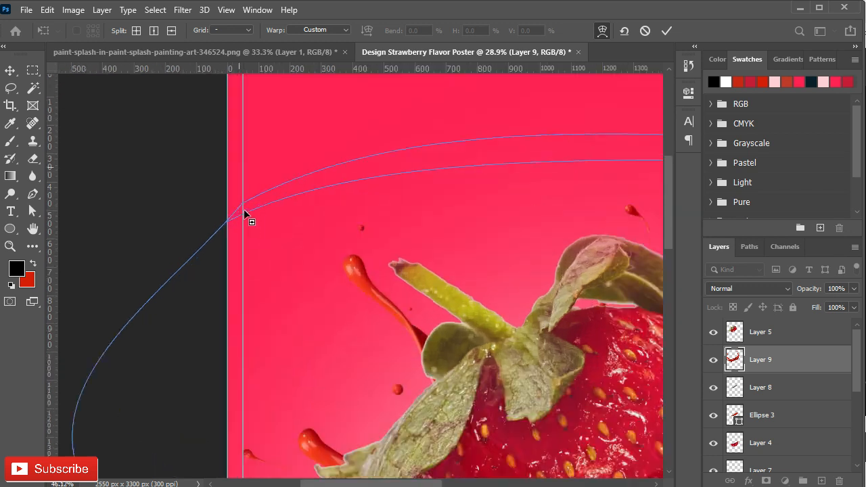
left_click_drag(241, 206, 130, 97)
scroll(334, 300, "down", 2)
left_click_drag(442, 369, 393, 271)
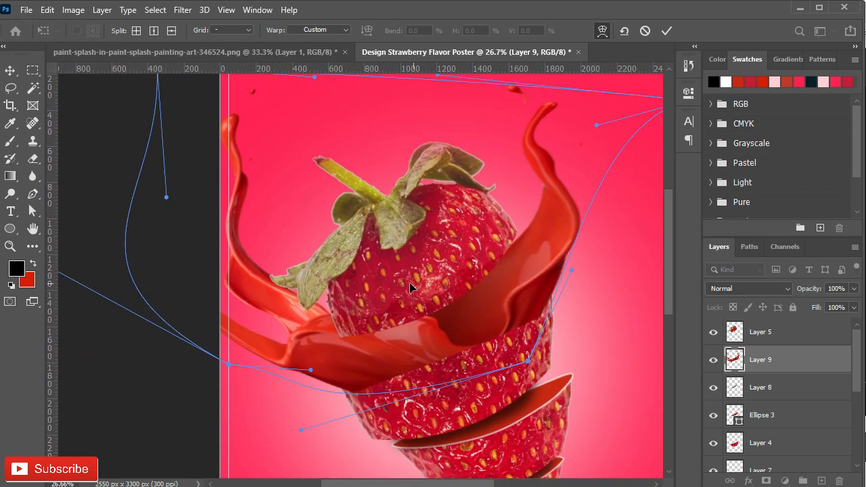
scroll(413, 288, "down", 1)
key("Return")
- Scale the warped splash down slightly and reposition it over the upper cut
key("ctrl+t")
left_click_drag(144, 96, 191, 129)
left_click_drag(397, 358, 381, 344)
key("Return")
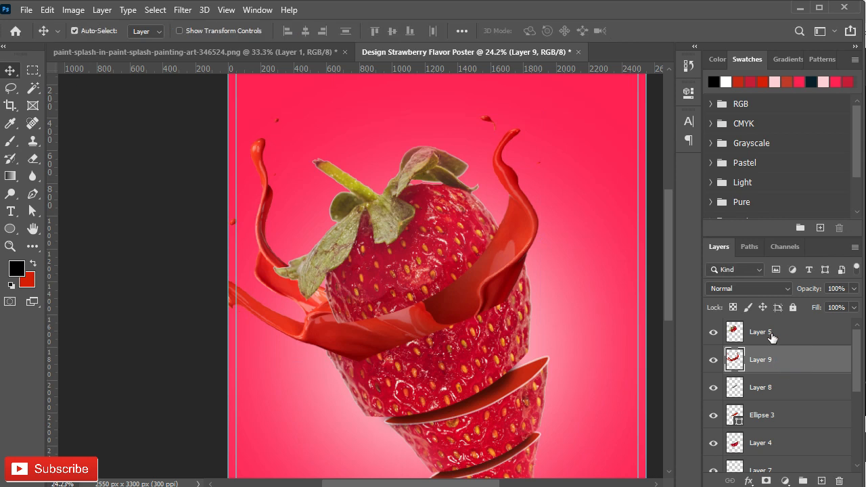
- Arrange Layer 5 below the splash layer, scale the top piece to about 97%, and nudge it into the splash
left_click_drag(772, 336, 773, 373)
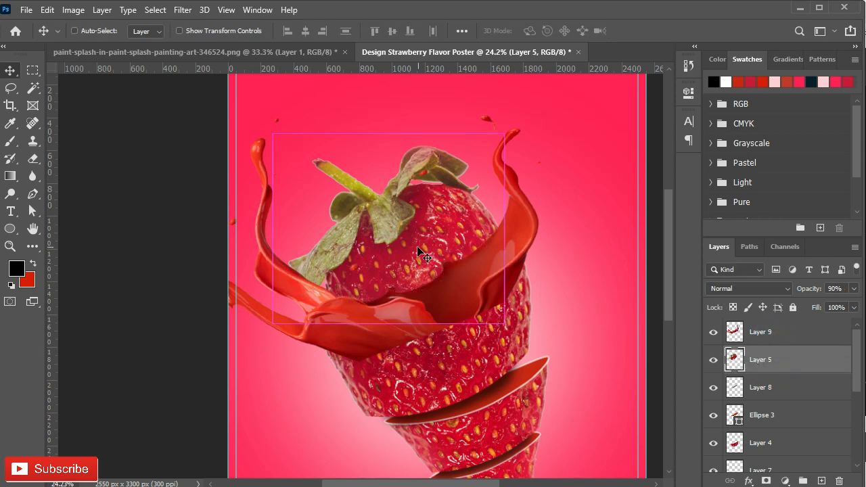
key("ctrl+t")
mouse_move(392, 261)
left_mouse_down()
mouse_move(399, 243)
mouse_move(401, 266)
left_mouse_up()
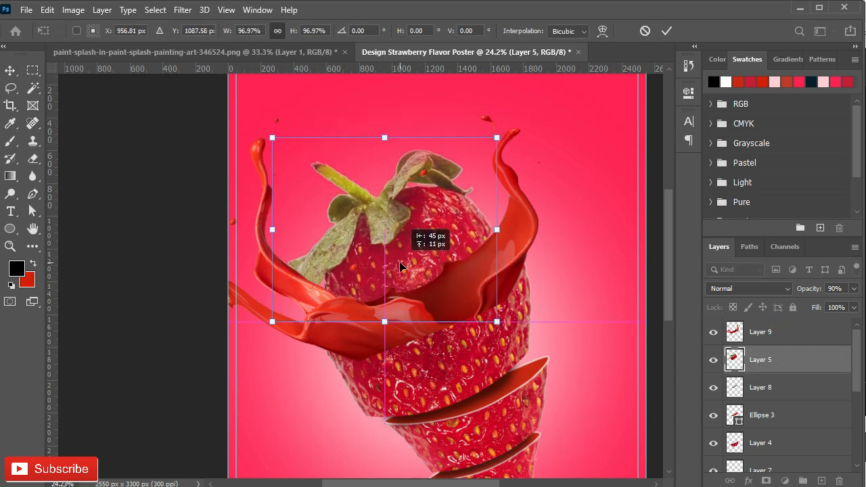
key("Return")
- Add a layer mask to the splash's Layer 9 and load the Ellipse 3 outline as a selection
left_click(760, 338)
left_click(735, 414, "ctrl")
mouse_move(314, 265)
left_mouse_down()
mouse_move(271, 287)
mouse_move(308, 281)
mouse_move(239, 300)
mouse_move(263, 298)
left_mouse_up()
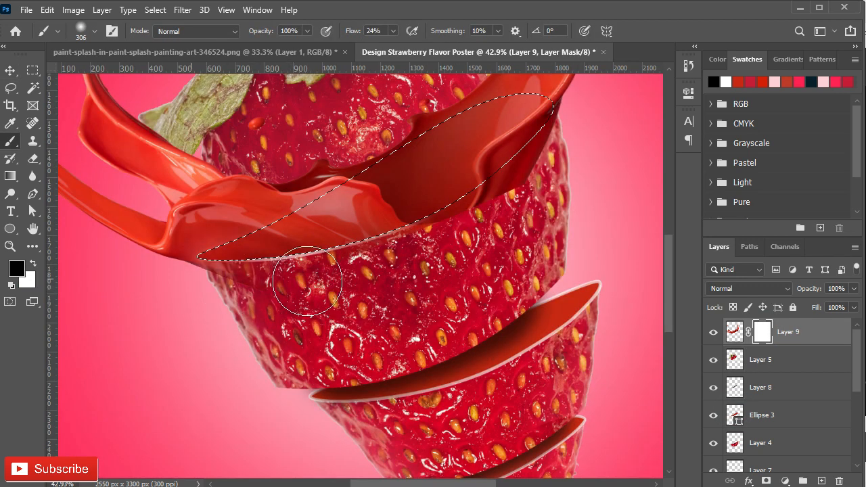
key("ctrl+z")
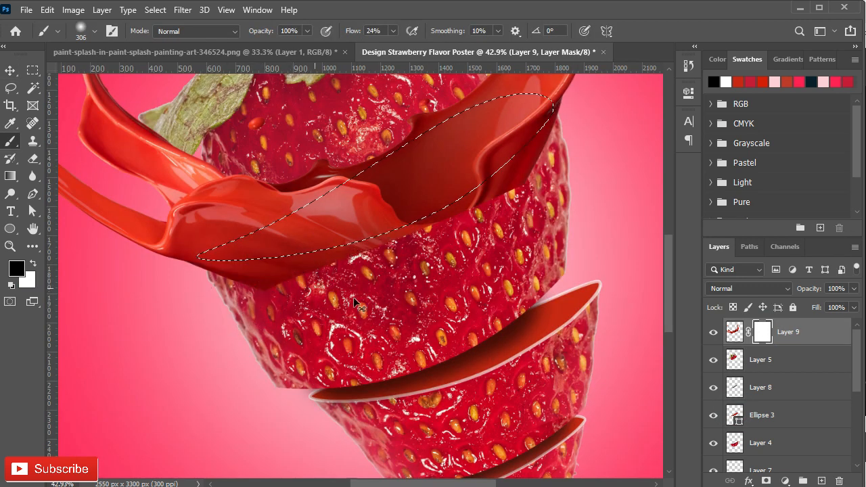
left_click(739, 387, "ctrl")
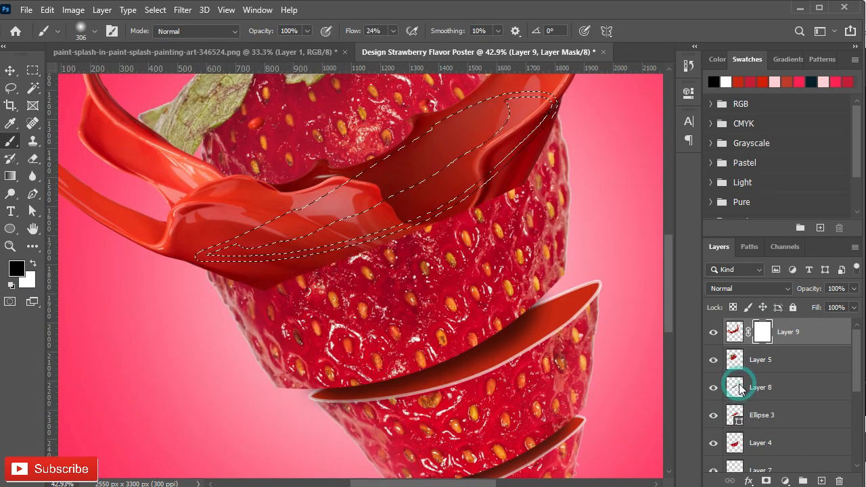
left_click(736, 449, "ctrl")
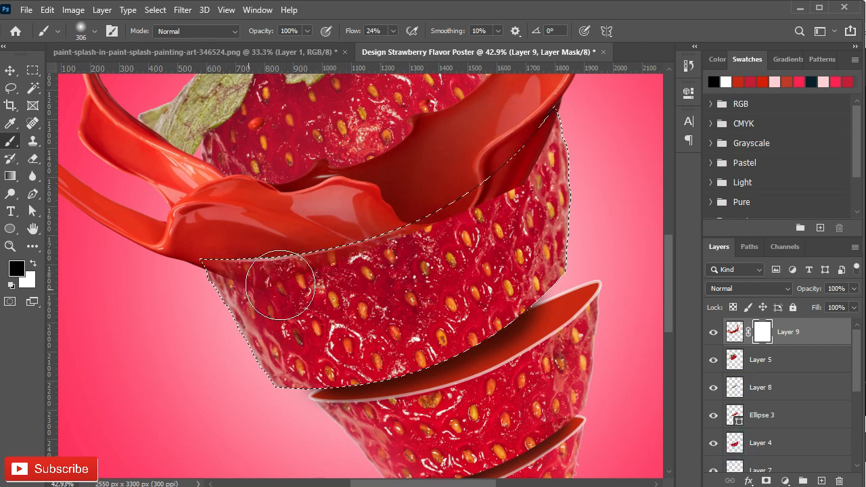
mouse_move(455, 247)
left_mouse_down()
mouse_move(535, 196)
mouse_move(467, 237)
mouse_move(262, 298)
left_mouse_up()
key("ctrl+z")
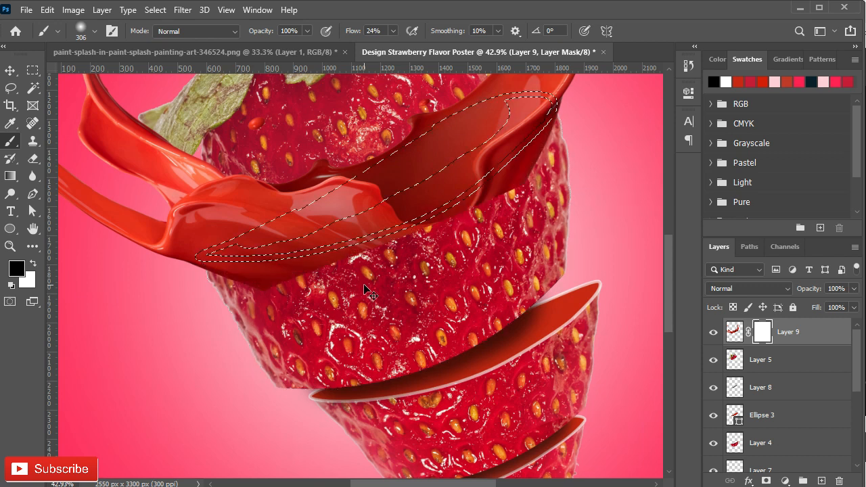
right_click(391, 271, "ctrl")
left_click(239, 202)
left_click(155, 10)
left_click(171, 62)
mouse_move(366, 266)
left_mouse_down()
mouse_move(35, 277)
mouse_move(474, 207)
left_mouse_up()
key("ctrl+z")
- Within the Layer 4 outline selection, paint black on the splash mask to hide the paint over the second piece's front
left_click(155, 10)
left_click(172, 63)
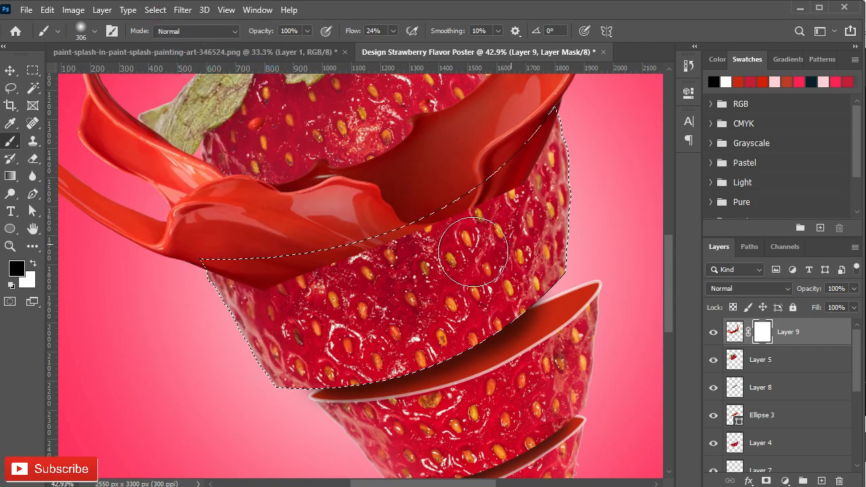
left_click_drag(566, 117, 578, 120)
left_click_drag(576, 156, 485, 277)
scroll(474, 237, "up", 11)
left_click_drag(465, 232, 367, 238)
left_click_drag(388, 356, 437, 301)
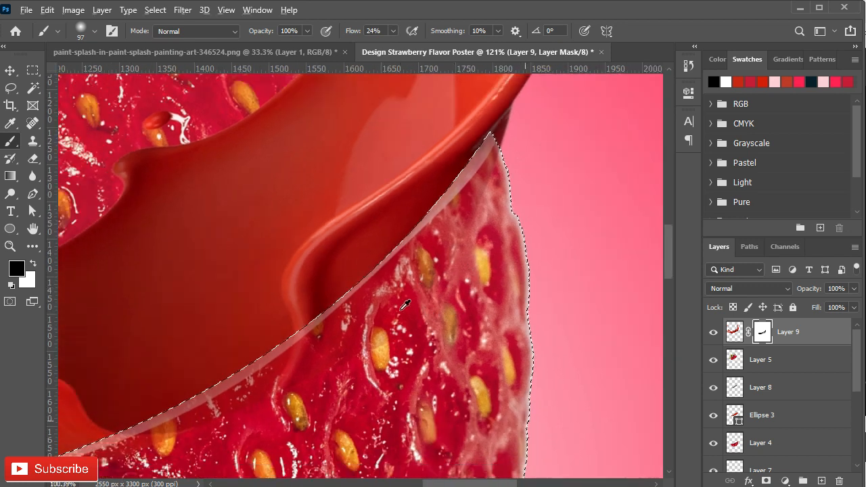
- Switch to a harder brush and refine the splash mask with white and black along the rim's right part
scroll(421, 281, "down", 4)
right_click(447, 224)
left_click(489, 318)
left_click(442, 180)
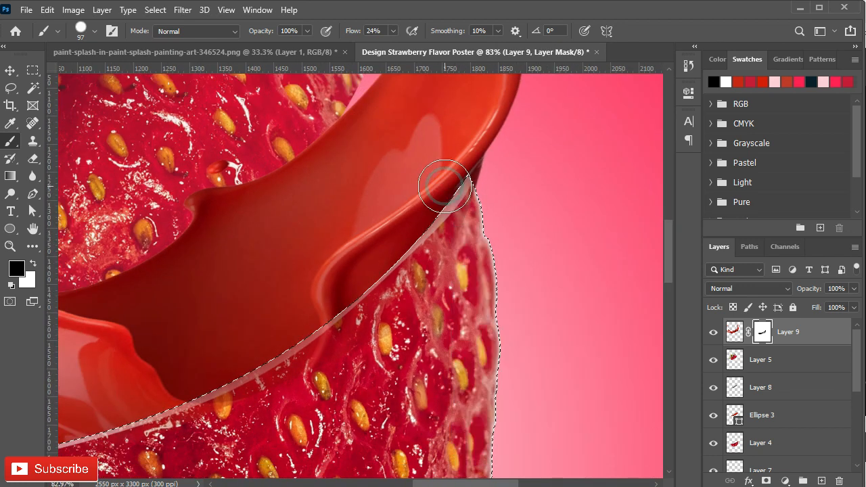
key("x")
left_click_drag(441, 190, 378, 244)
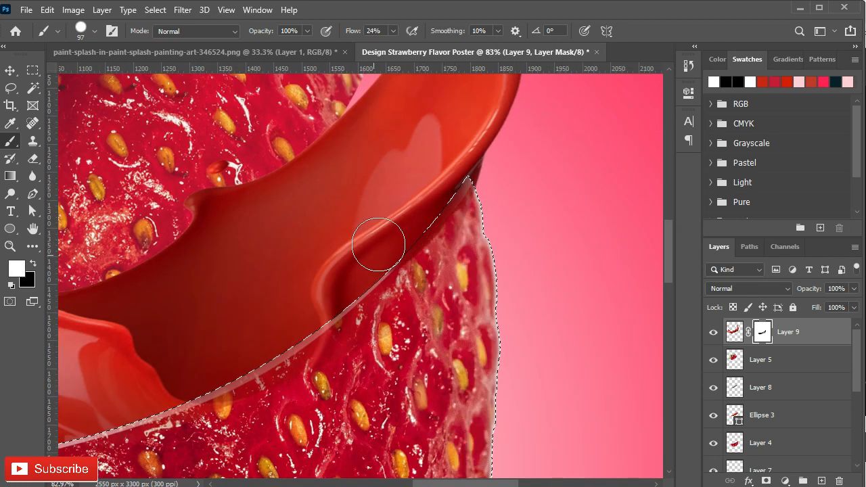
key("x")
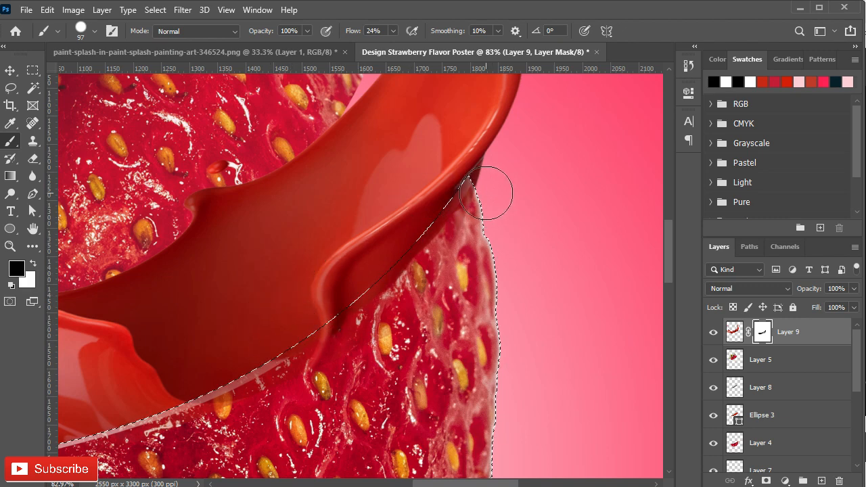
mouse_move(493, 187)
left_mouse_down()
mouse_move(245, 398)
mouse_move(193, 402)
left_mouse_up()
- Mask out the remaining splash along the rim's left part and across the front of the second strawberry piece
scroll(401, 312, "left", 10)
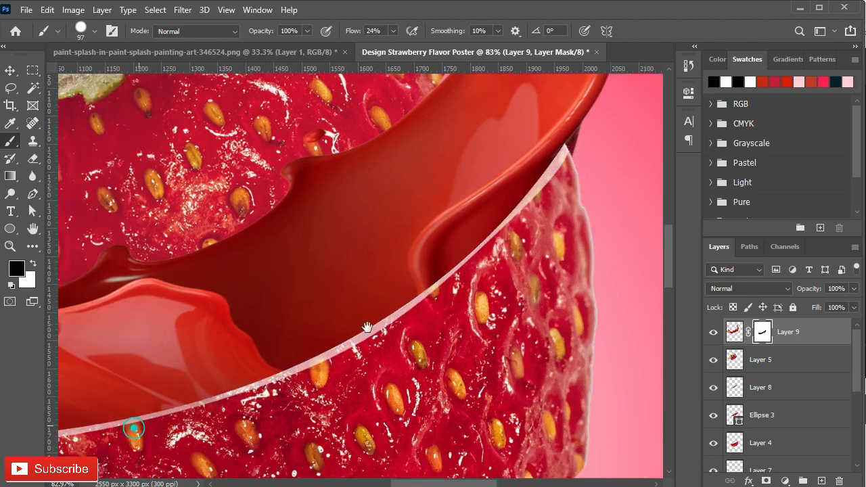
scroll(400, 312, "down", 3)
left_click_drag(312, 346, 188, 352)
scroll(501, 403, "down", 5)
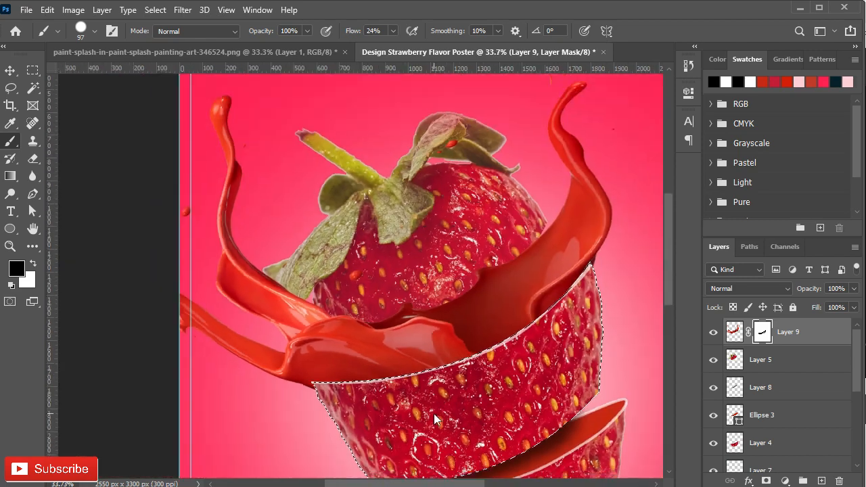
key("x")
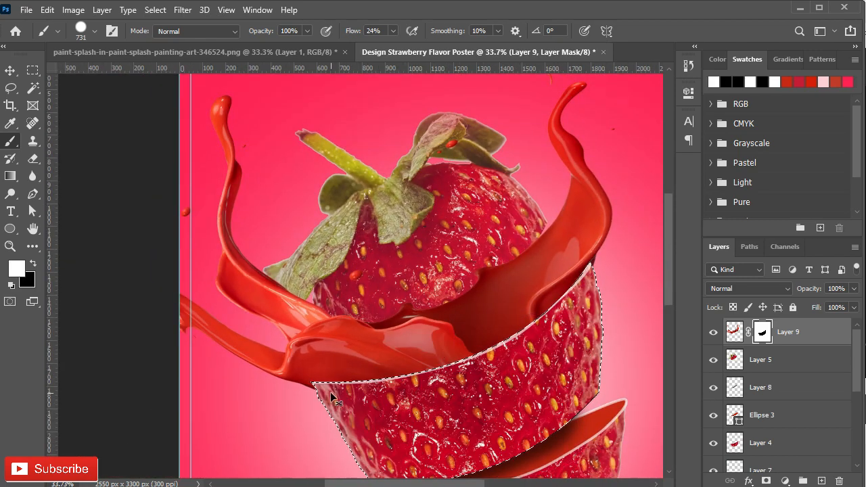
- Reduce the brush size and mask off the splash edge that spills below the rim's left tip
scroll(315, 389, "up", 3)
scroll(315, 389, "up", 3)
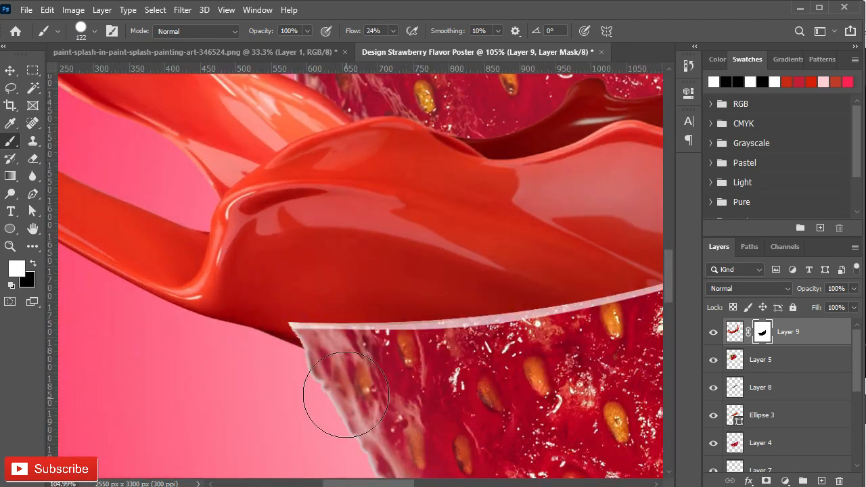
scroll(352, 418, "up", 2)
scroll(356, 391, "up", 2)
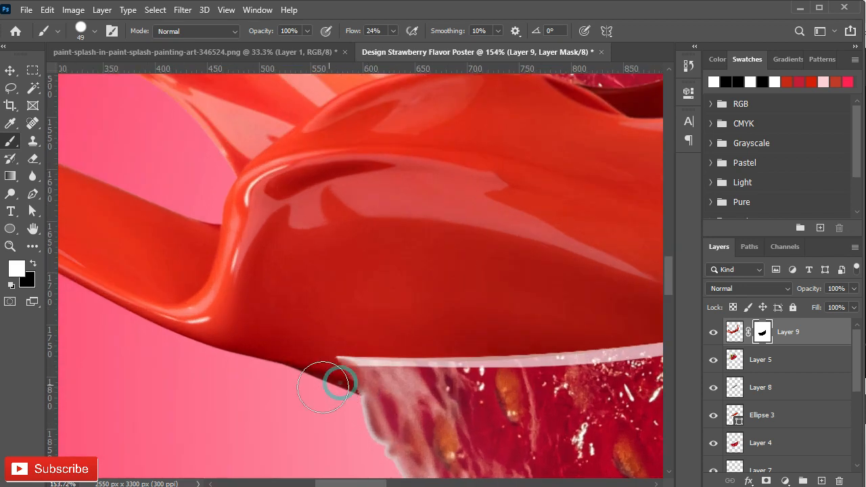
mouse_move(333, 392)
left_mouse_down()
mouse_move(246, 401)
mouse_move(392, 395)
left_mouse_up()
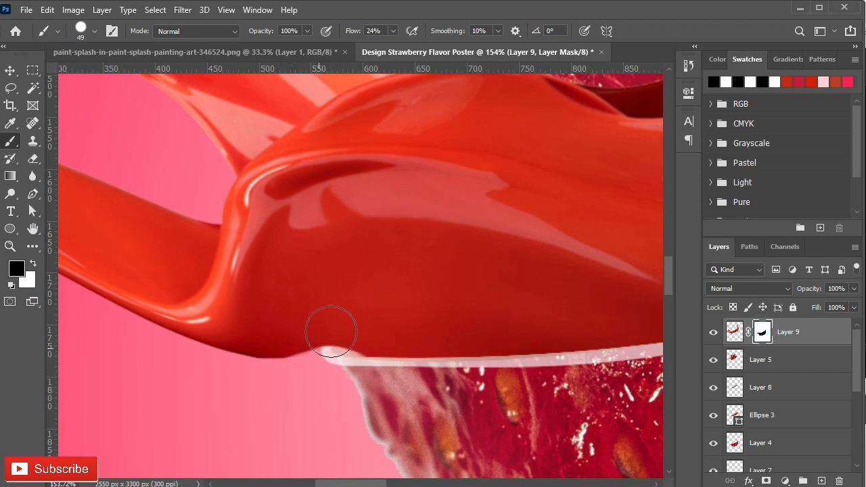
scroll(367, 330, "down", 2)
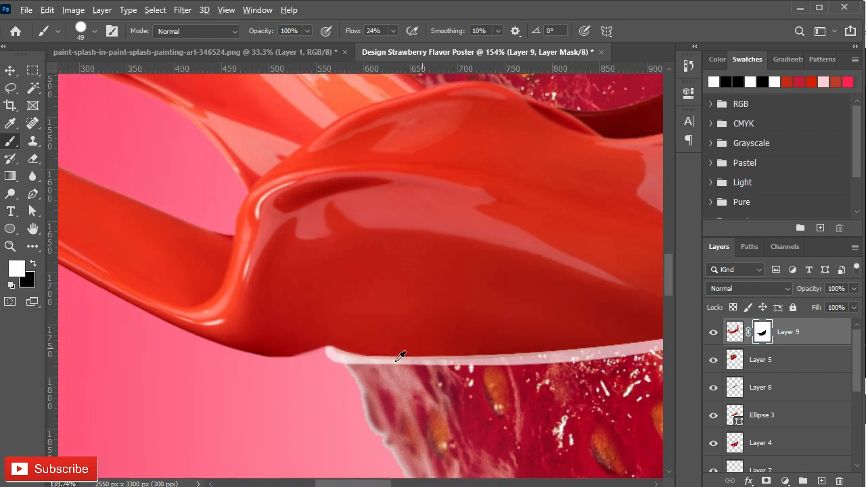
- Mask off the dark splash edge that sticks out beyond the rim's right tip
scroll(393, 251, "up", 3)
key("x")
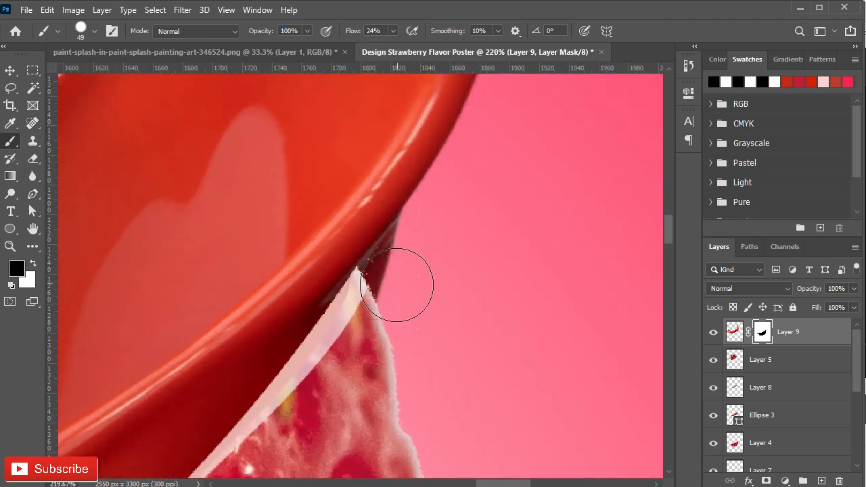
left_click_drag(397, 284, 398, 281)
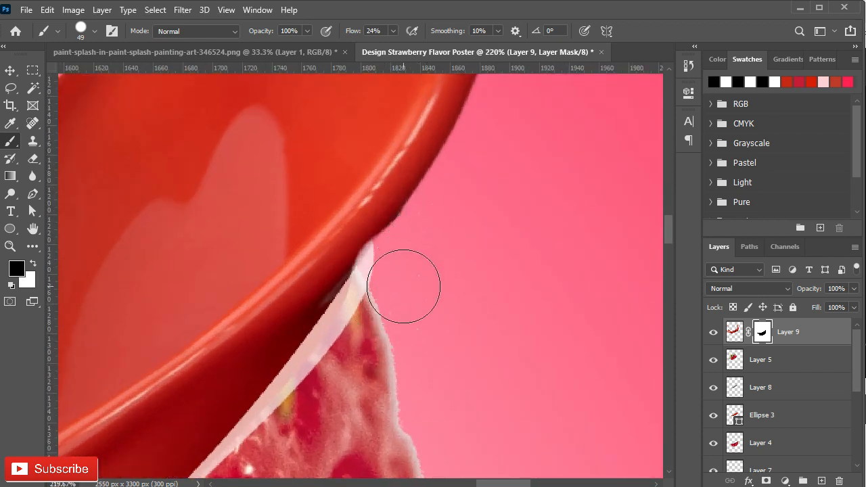
key("x")
scroll(373, 344, "down", 5)
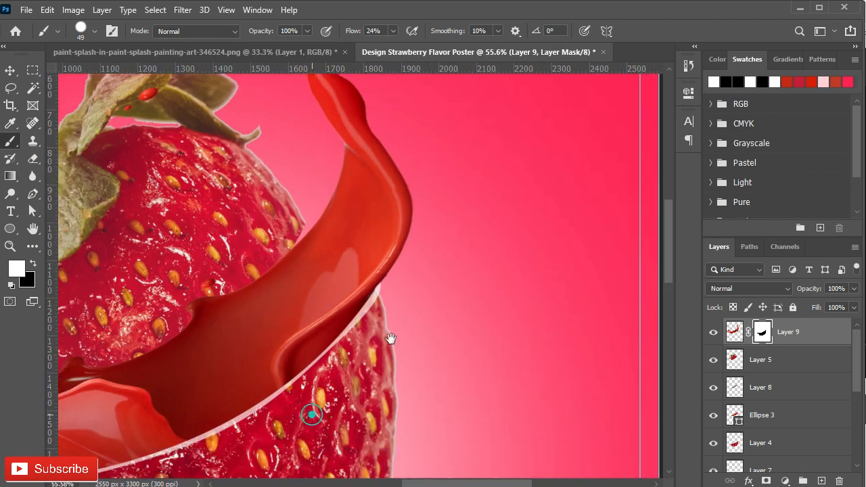
scroll(414, 361, "down", 1)
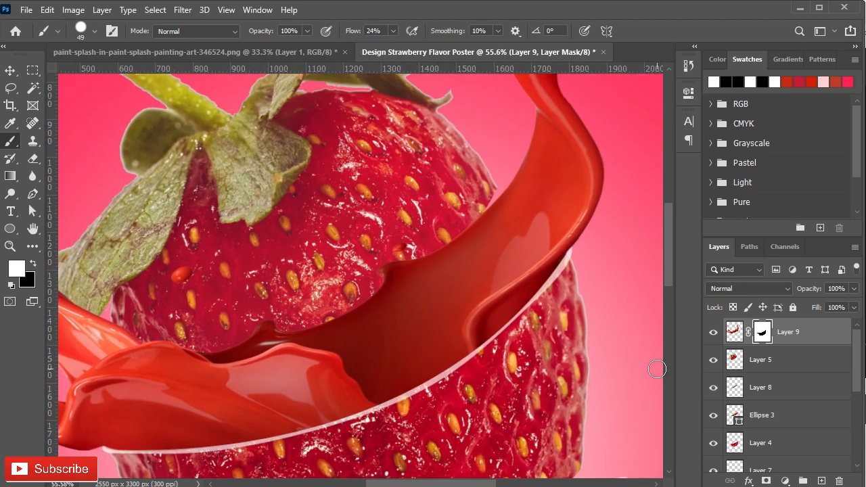
- Load the Layer 8 outline and paint black on the splash mask along the white rim, then clear the selection
left_click(737, 388, "ctrl")
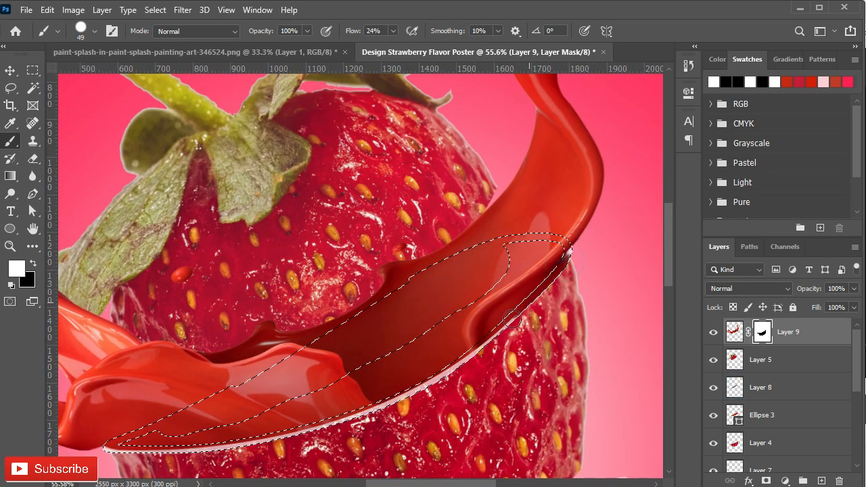
key("x")
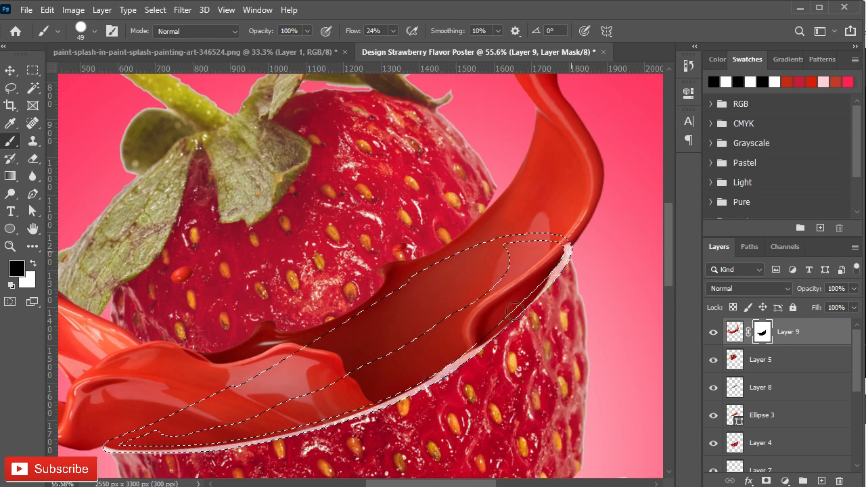
mouse_move(105, 455)
left_mouse_down()
mouse_move(266, 427)
mouse_move(573, 234)
mouse_move(548, 252)
left_mouse_up()
key("x")
key("ctrl+d")
left_click(735, 387, "ctrl")
key("x")
left_click_drag(415, 396, 319, 430)
key("ctrl+d")
- Load the Layer 5 outline and mask the splash with a 165 px brush to reveal the top piece's lower edge
scroll(506, 346, "down", 3)
scroll(440, 345, "up", 4)
left_click(734, 361, "ctrl")
right_click(300, 305, "alt")
scroll(454, 271, "up", 3)
mouse_move(456, 271)
left_mouse_down()
mouse_move(494, 213)
mouse_move(379, 293)
mouse_move(514, 179)
mouse_move(387, 312)
mouse_move(484, 194)
mouse_move(507, 201)
left_mouse_up()
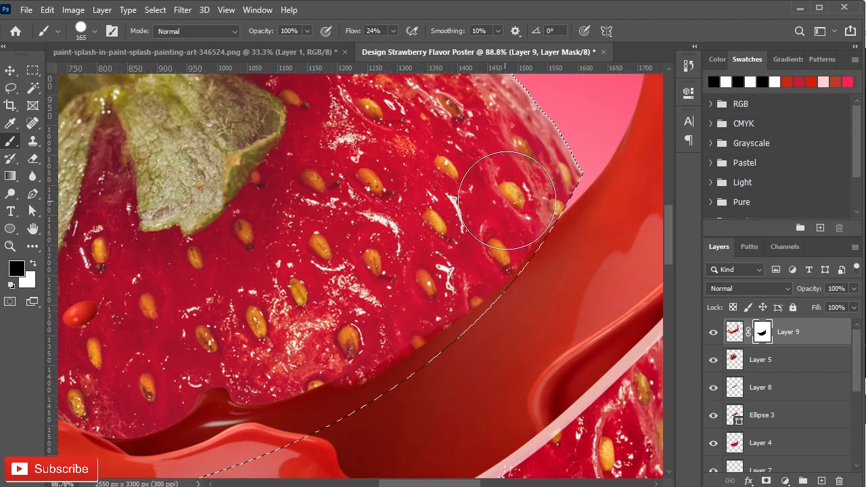
left_click_drag(305, 322, 450, 225)
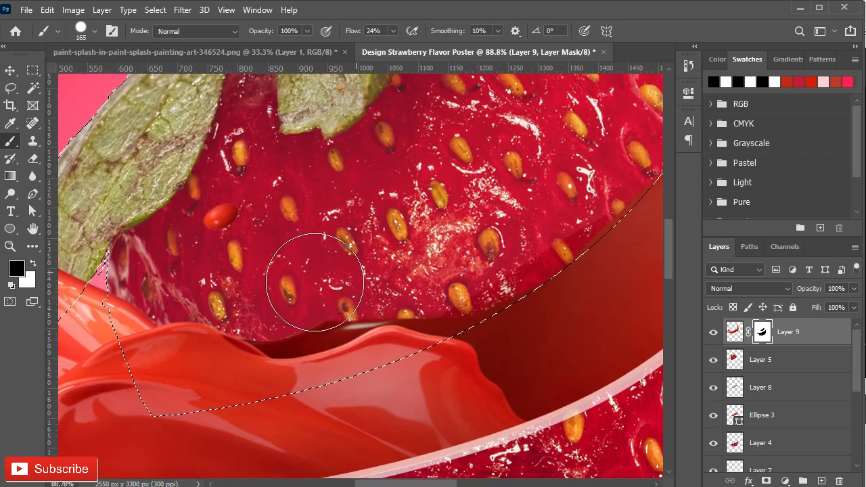
mouse_move(278, 298)
left_mouse_down()
mouse_move(339, 293)
mouse_move(380, 278)
mouse_move(501, 271)
left_mouse_up()
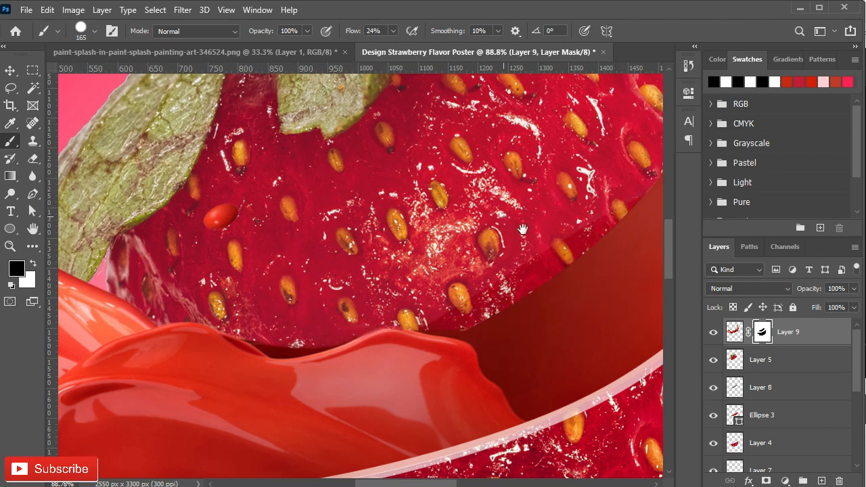
- Mask away the dark inner splash between the top piece and the front paint lip with a 42 px brush
left_click_drag(522, 228, 551, 247)
left_click_drag(310, 321, 344, 323)
left_click_drag(344, 323, 274, 341)
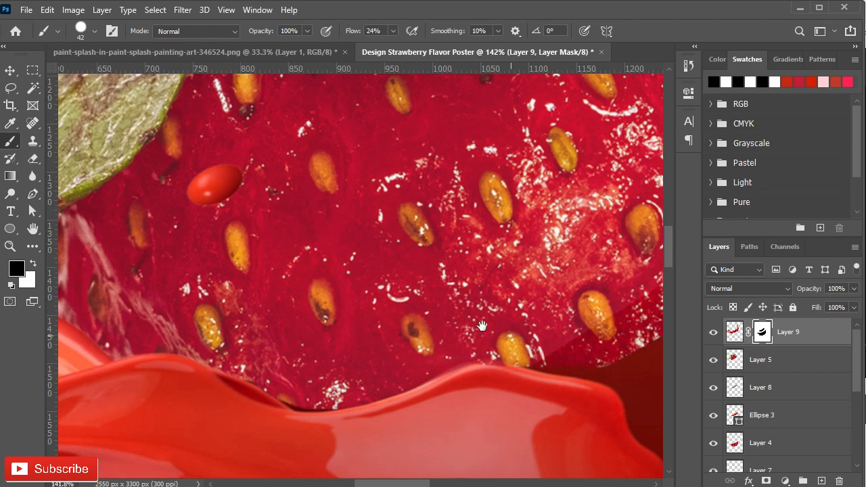
left_click_drag(482, 327, 252, 301)
left_click_drag(369, 304, 326, 300)
left_click_drag(271, 254, 479, 308)
left_click_drag(338, 306, 310, 298)
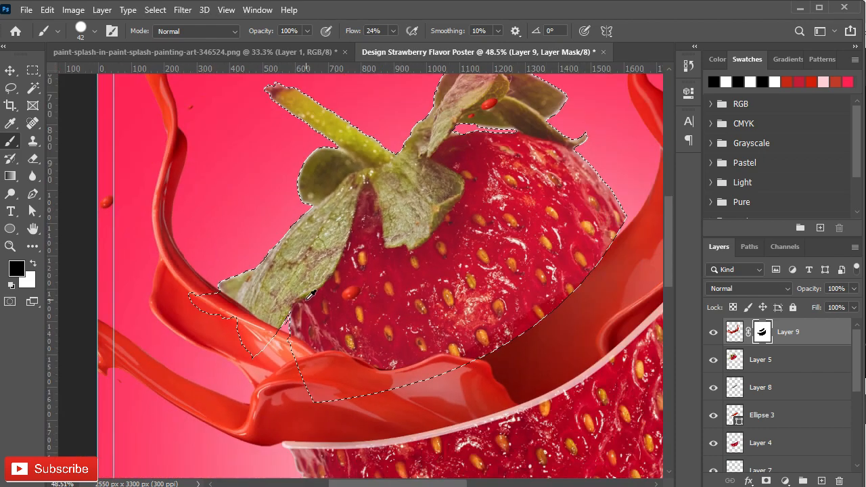
- Paint black on the splash mask within the selection using an 86 px brush to uncover the strawberry's left leaf
scroll(305, 337, "up", 7)
scroll(283, 324, "down", 5)
left_click_drag(251, 315, 288, 315)
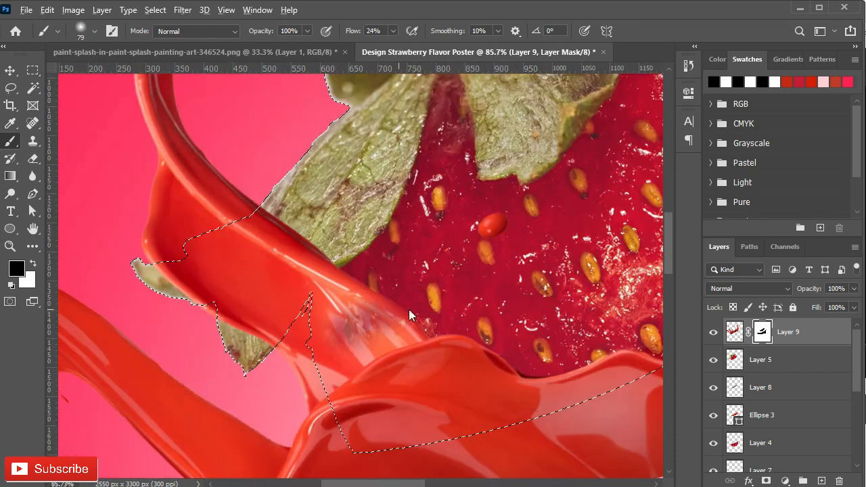
scroll(398, 315, "up", 5)
right_click(402, 316)
double_click(442, 349)
left_click_drag(359, 269, 321, 290)
mouse_move(435, 315)
left_mouse_down()
mouse_move(304, 339)
mouse_move(363, 277)
mouse_move(87, 232)
mouse_move(107, 272)
mouse_move(102, 236)
left_mouse_up()
left_click_drag(139, 266, 242, 243)
mouse_move(223, 245)
left_mouse_down()
mouse_move(155, 246)
mouse_move(81, 231)
left_mouse_up()
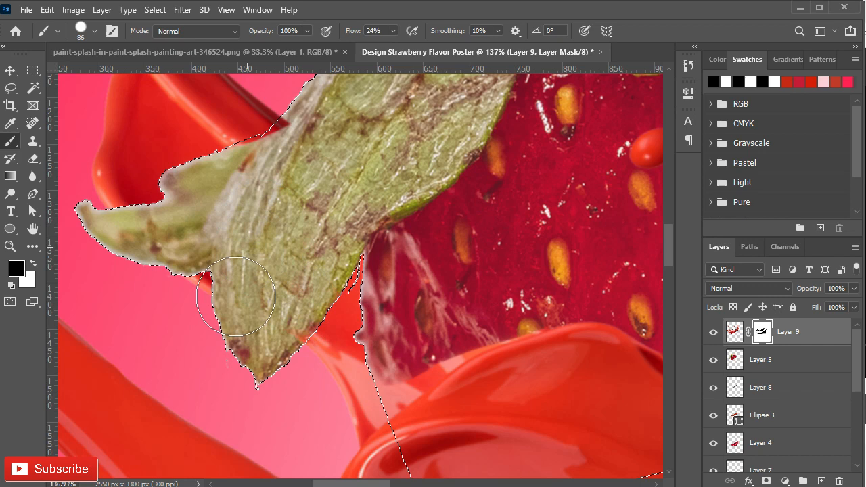
left_click_drag(343, 298, 270, 254)
left_click_drag(318, 291, 335, 300)
- Mask the splash off the top piece's lower left edge, just behind the front paint lip, with a 31 px brush
scroll(344, 318, "up", 6)
right_click(344, 337, "alt")
mouse_move(368, 341)
left_mouse_down()
mouse_move(288, 337)
mouse_move(356, 325)
mouse_move(195, 400)
mouse_move(365, 337)
left_mouse_up()
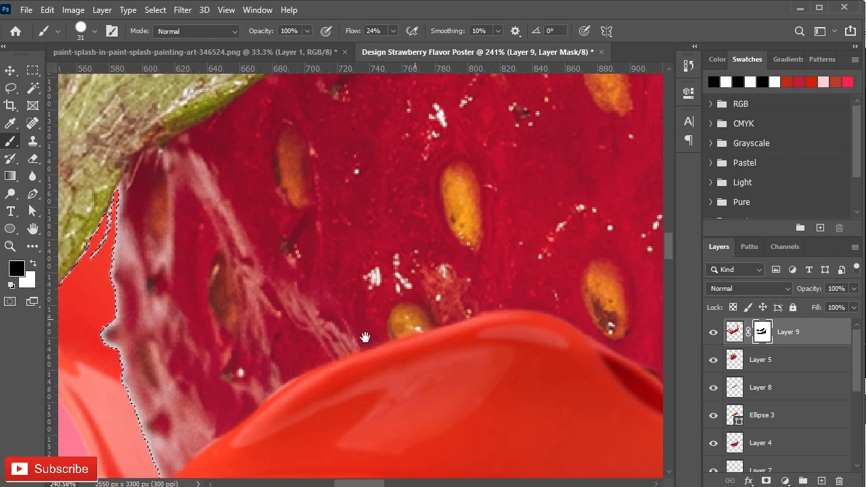
scroll(220, 403, "right", 5)
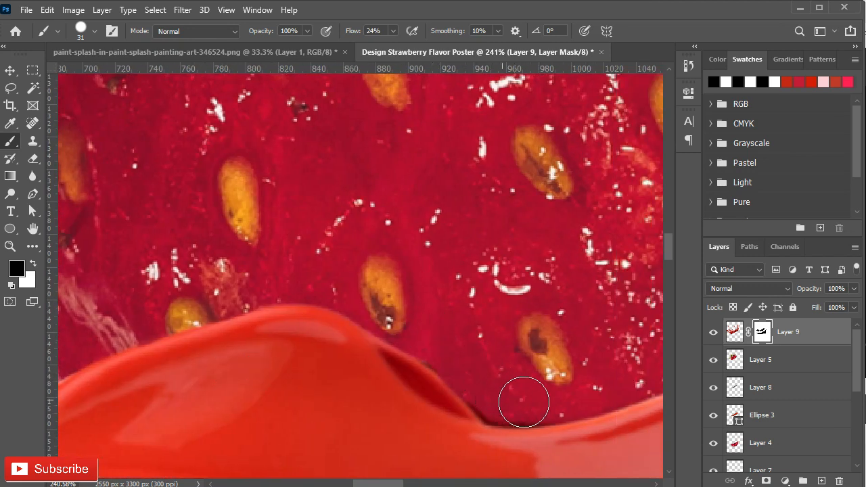
- Paint white on the splash mask along the top piece's lower right edge to restore the paint there, then clear the selection
scroll(498, 371, "down", 6)
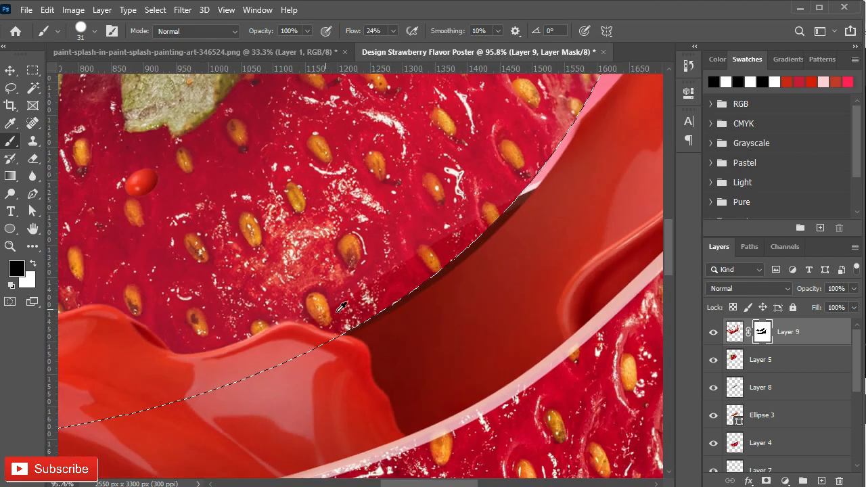
right_click(333, 201)
left_click(155, 9)
left_click(498, 222)
scroll(499, 222, "up", 2)
left_click_drag(593, 112, 549, 192)
key("x")
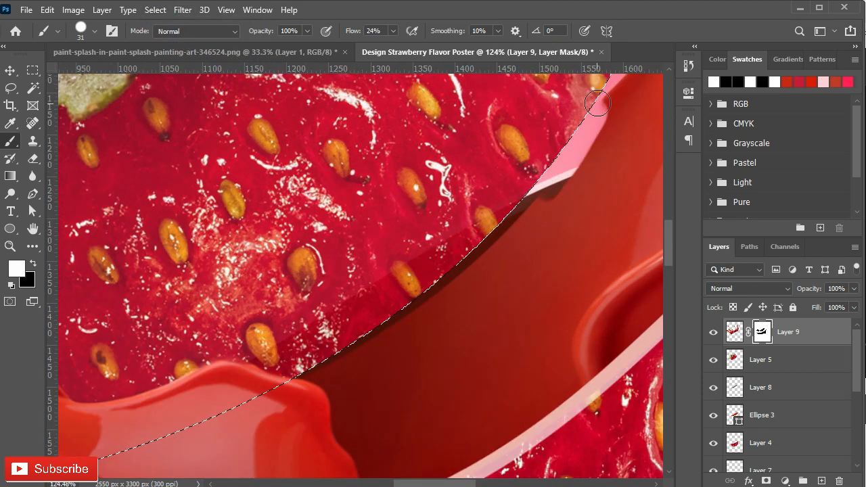
left_click_drag(596, 104, 487, 238)
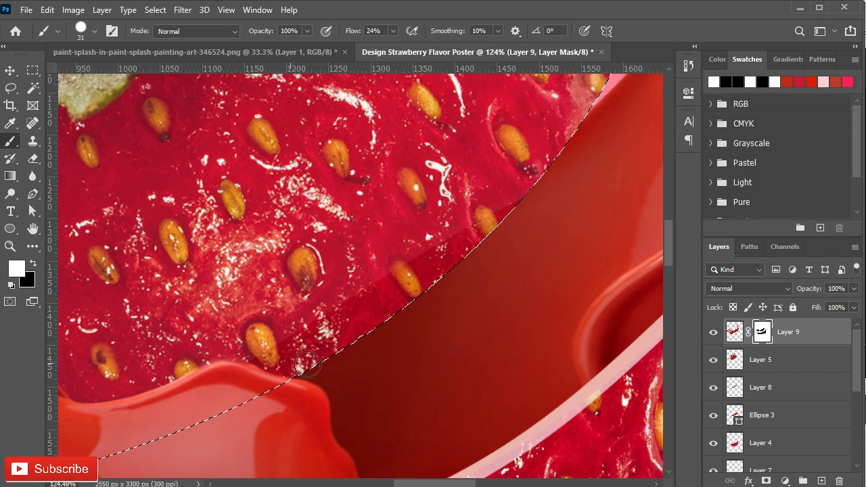
scroll(257, 249, "down", 2)
scroll(260, 242, "down", 6)
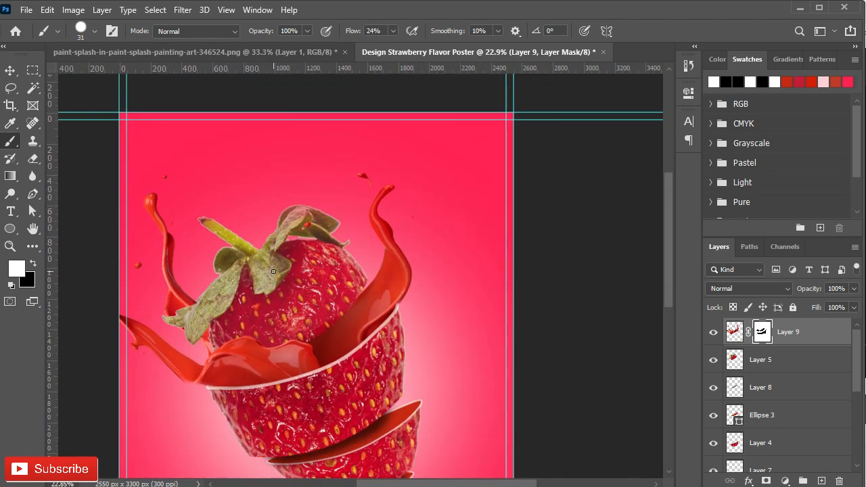
- Make the splash semi-transparent and add a layer mask to the white rim on Layer 8
scroll(332, 271, "up", 5)
left_click_drag(826, 308, 832, 305)
scroll(397, 291, "up", 4)
left_click(713, 388)
left_click(714, 388)
left_click(767, 388)
left_click(766, 480)
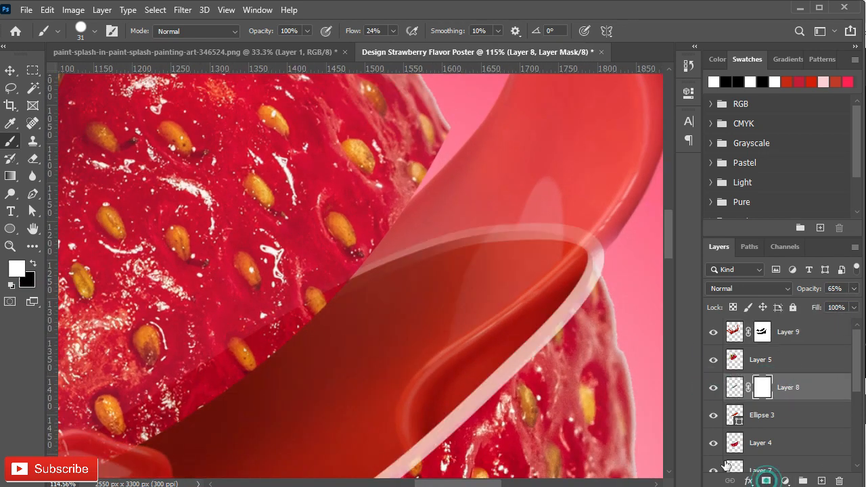
- Paint black on Layer 8's mask with a 33 px soft brush to hide the rim's back edge behind the splash
mouse_move(361, 284)
left_mouse_down()
mouse_move(410, 269)
mouse_move(385, 268)
mouse_move(422, 257)
mouse_move(372, 272)
mouse_move(422, 252)
mouse_move(389, 244)
mouse_move(374, 261)
mouse_move(400, 311)
left_mouse_up()
key("x")
key("ctrl+z")
scroll(406, 313, "up", 5)
right_click(366, 354)
left_click(414, 348)
mouse_move(364, 354)
left_mouse_down()
mouse_move(329, 358)
mouse_move(349, 346)
left_mouse_up()
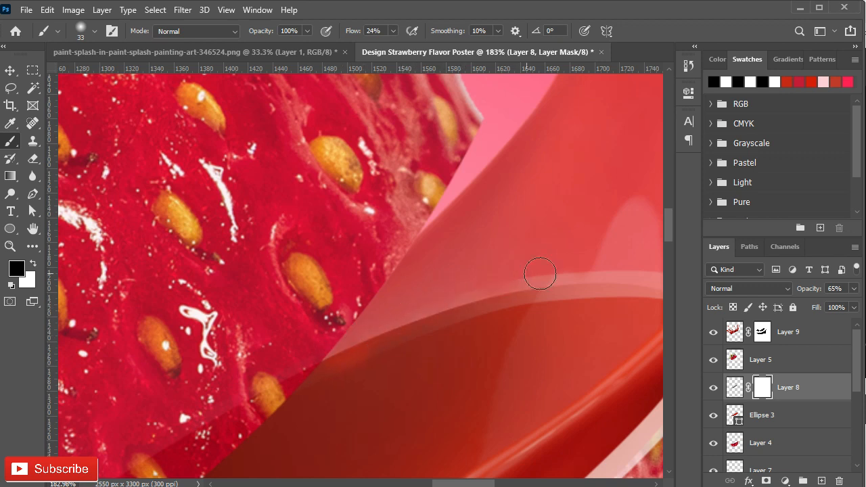
mouse_move(532, 276)
left_mouse_down()
mouse_move(417, 289)
mouse_move(581, 295)
left_mouse_up()
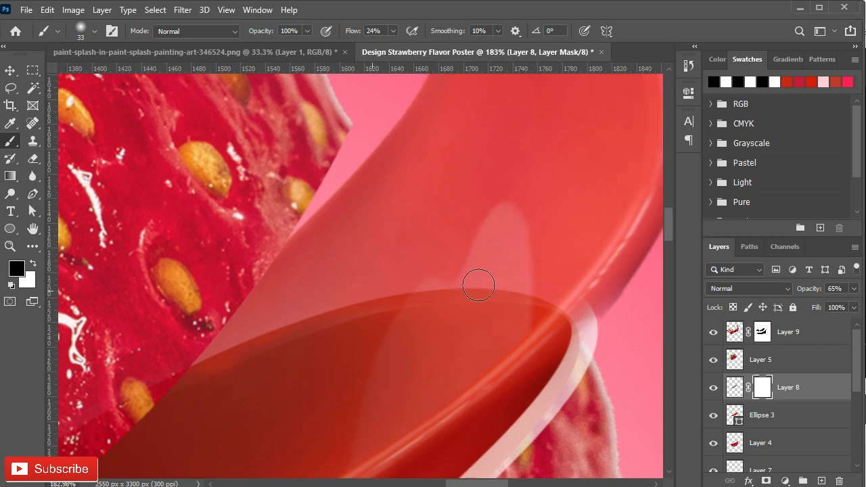
left_click_drag(427, 299, 506, 258)
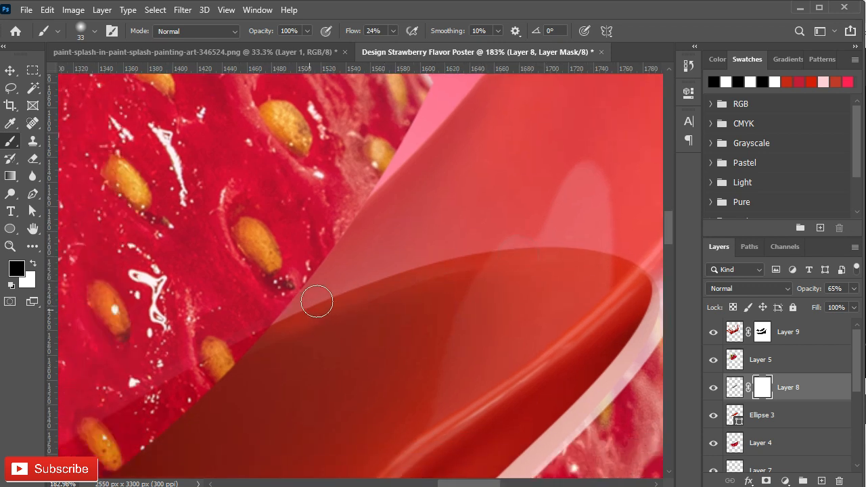
scroll(424, 288, "down", 4)
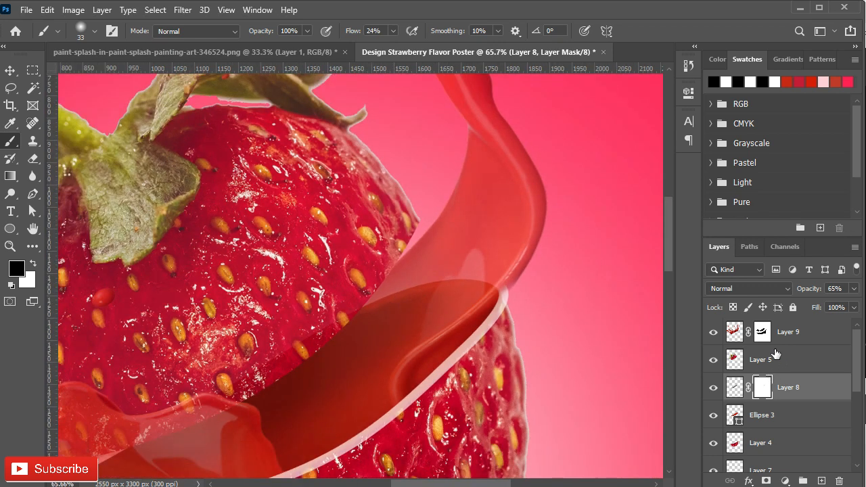
- Restore the splash's full opacity and paint a soft black shadow over its inner right side on a new 64% opacity layer
left_click(778, 342)
left_click(817, 481)
scroll(361, 337, "up", 2)
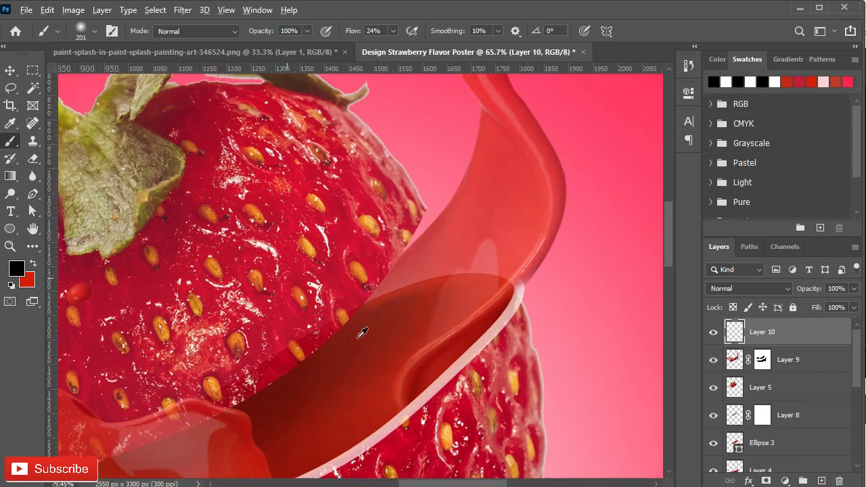
scroll(396, 312, "up", 1)
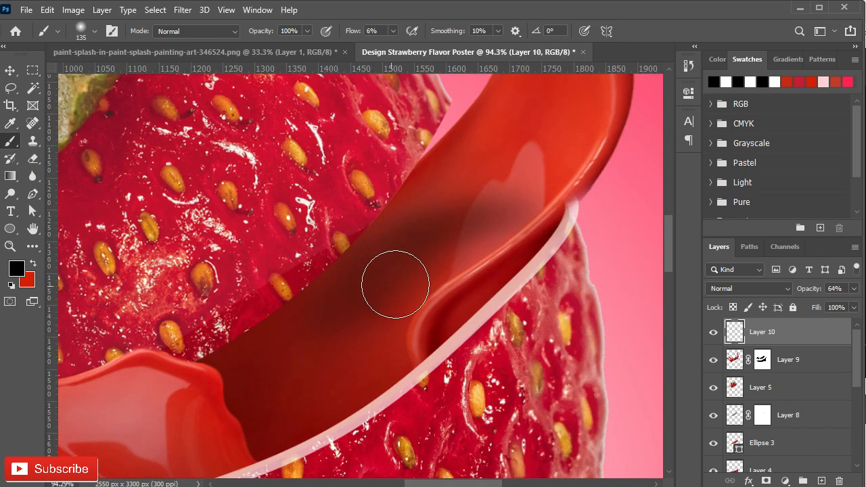
left_click_drag(461, 225, 356, 318)
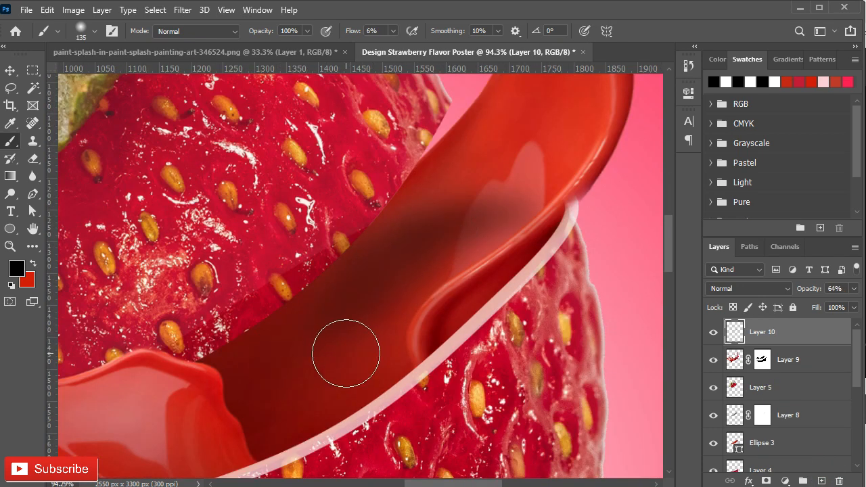
- Build up the black shadow between the top piece and the right rim with a 135 px soft brush at 6% flow
left_click_drag(384, 286, 336, 347)
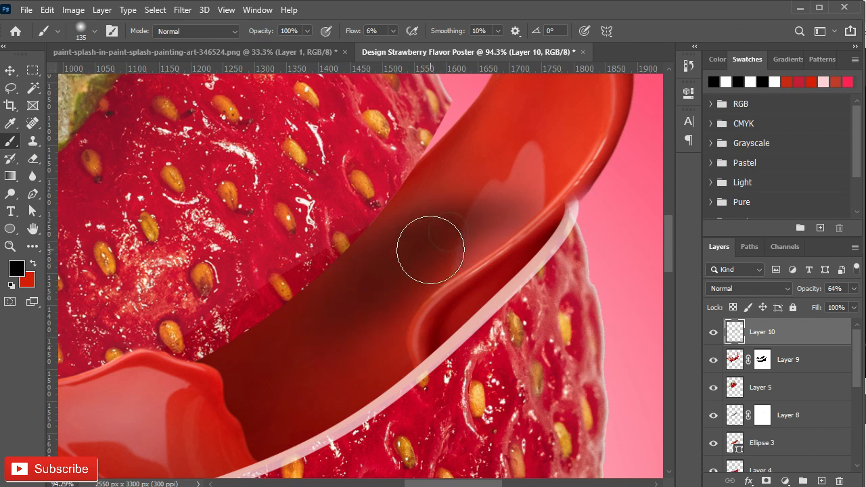
left_click_drag(377, 246, 477, 205)
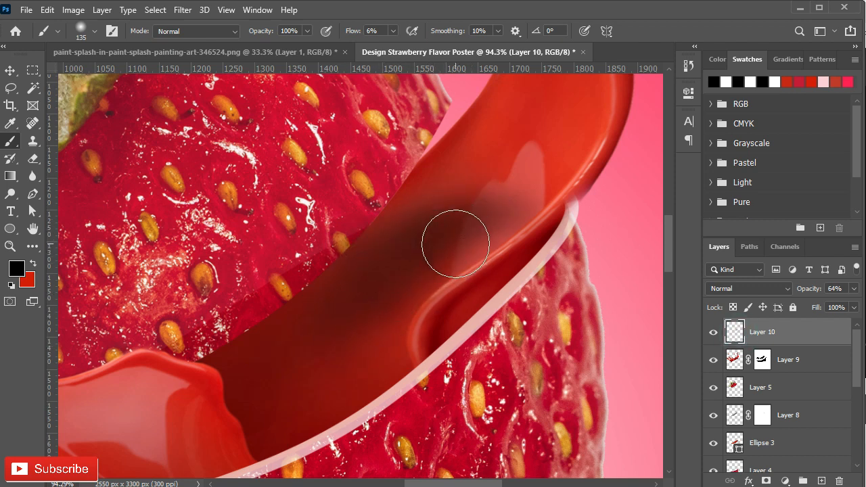
left_click_drag(327, 331, 361, 290)
scroll(324, 299, "down", 5)
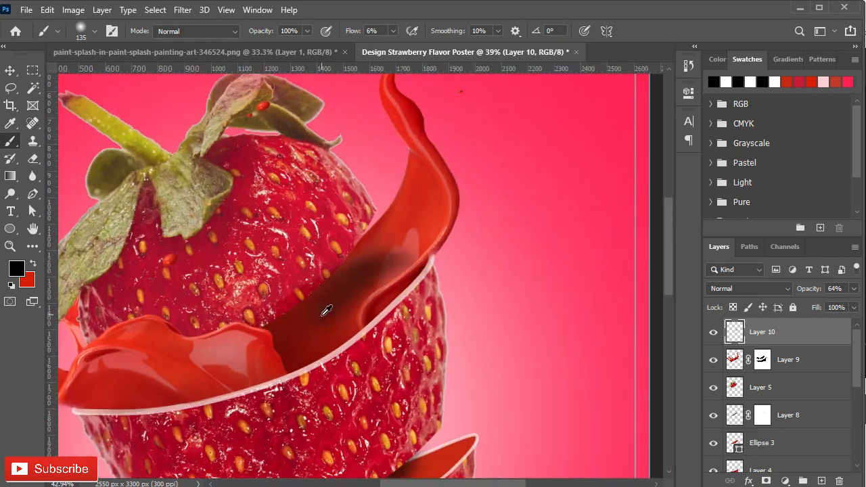
scroll(326, 315, "up", 6)
left_click_drag(487, 172, 466, 194)
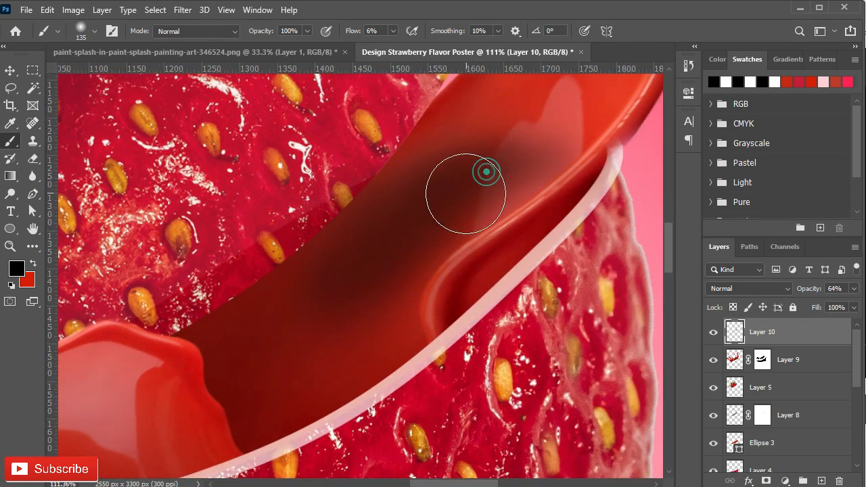
scroll(529, 149, "down", 6)
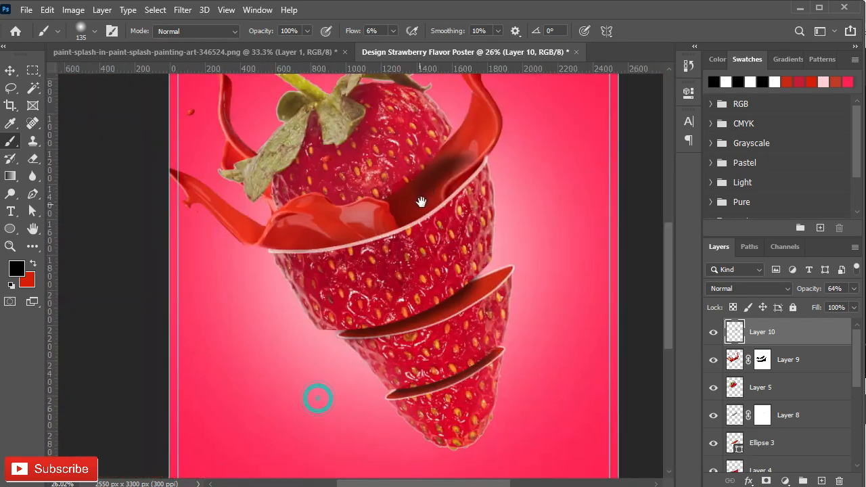
- Group all the strawberry and splash layers, name the group image, and expand it
scroll(777, 458, "down", 3)
left_click(778, 452, "shift")
key("ctrl+g")
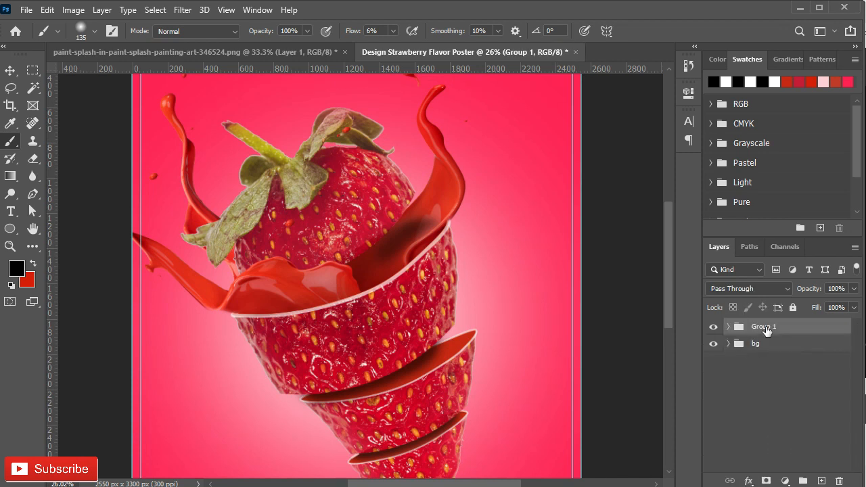
scroll(389, 248, "down", 1)
key("v")
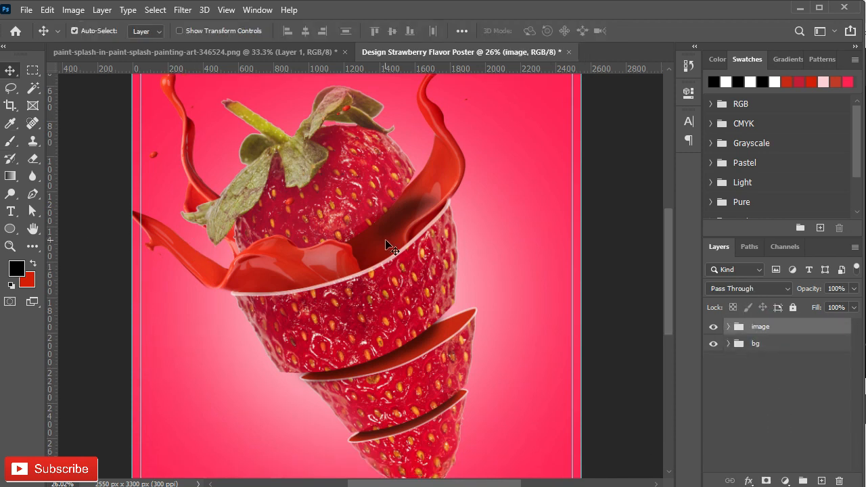
scroll(394, 274, "up", 5)
scroll(397, 280, "down", 2)
left_click(728, 327)
scroll(264, 203, "down", 2)
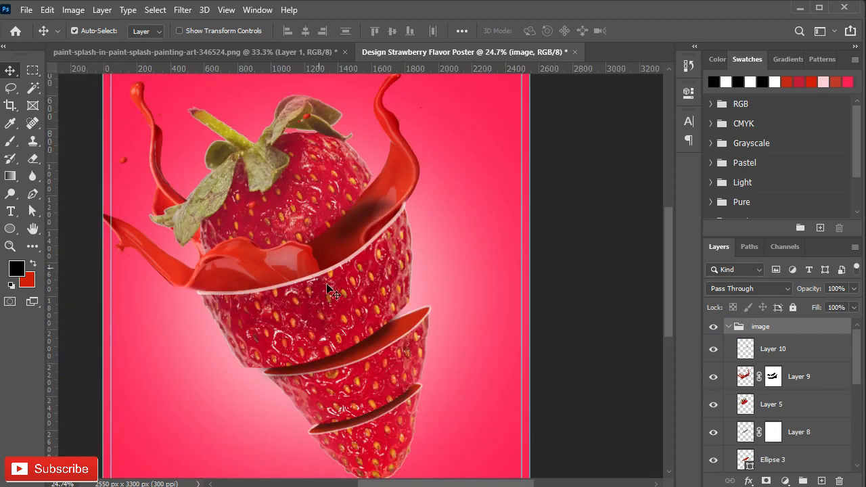
- Lasso the two small droplets at the far left of the paint splash image and copy them
key("ctrl+Tab")
left_click(34, 89)
key("l")
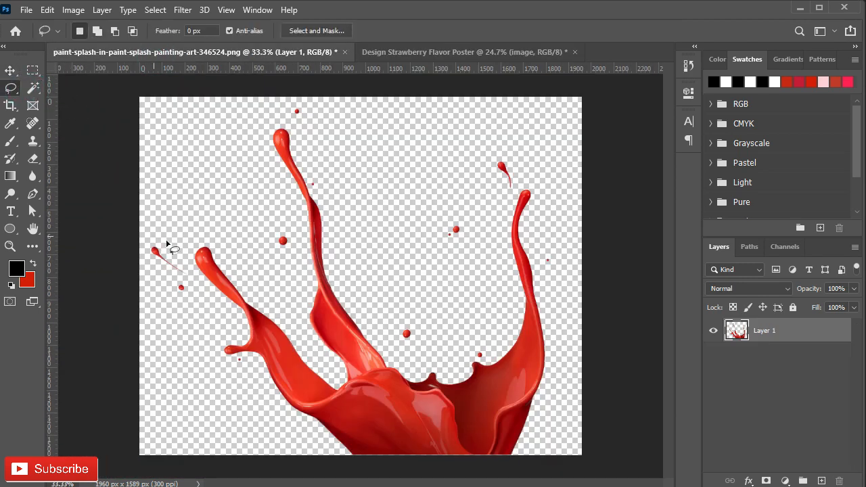
key("ctrl+c")
- Paste the droplets above Layer 10 in the poster, scaled to about 156%, rotated about -79° and placed under the strawberry's tip
left_click(433, 52)
left_click(797, 349)
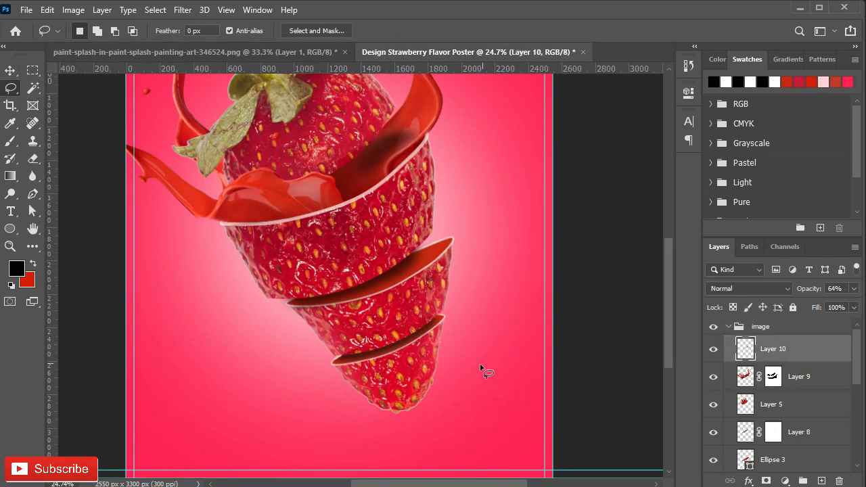
key("ctrl+v")
key("ctrl+t")
left_click_drag(341, 279, 363, 439)
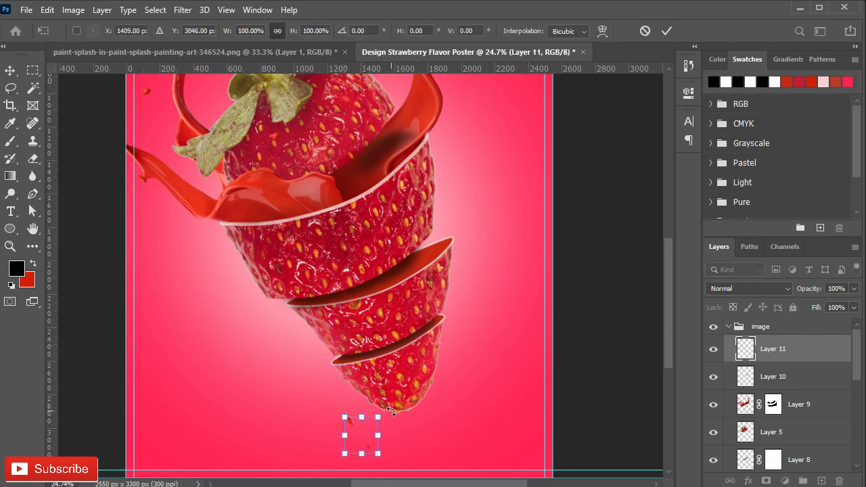
left_click_drag(331, 464, 374, 431)
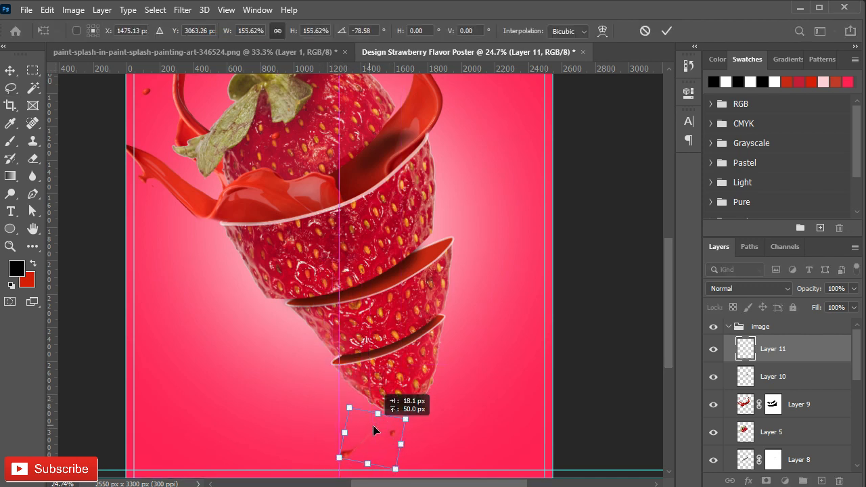
left_click(670, 31)
- Convert the droplet layer to a smart object and move it slightly closer to the strawberry's tip
right_click(775, 349)
left_click(677, 187)
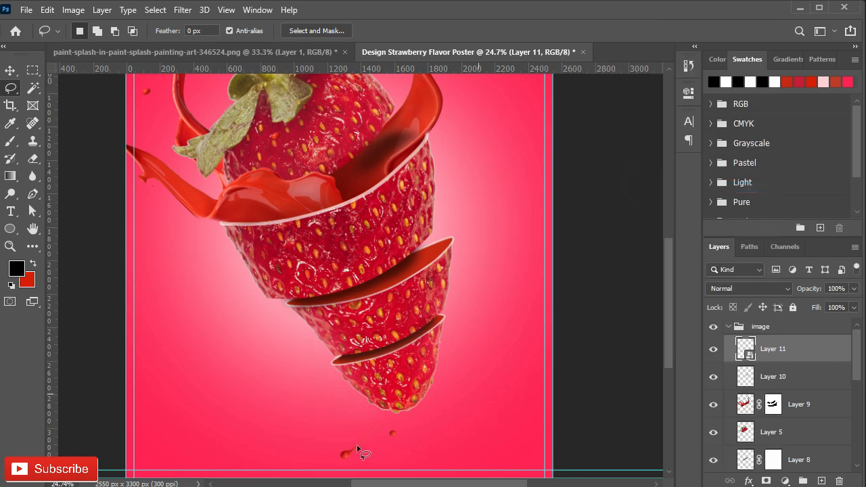
left_click(10, 74)
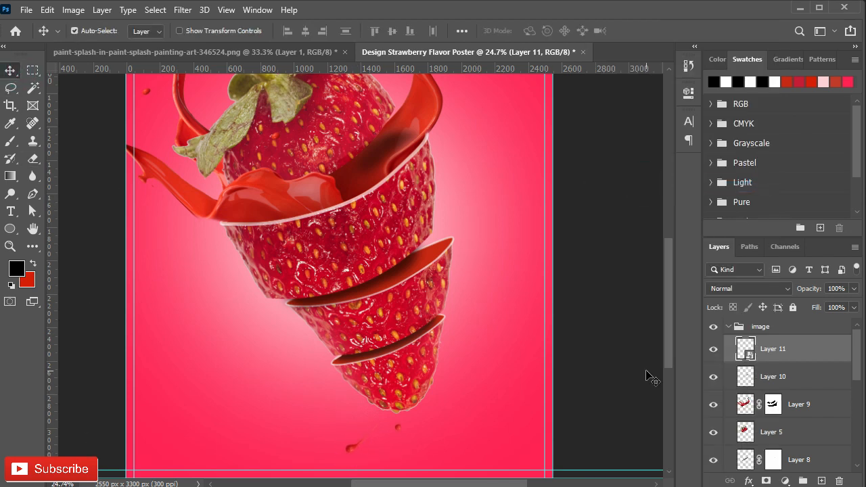
- Copy the teardrop above the splash's right arm from the splash image into the poster and make it a smart object
left_click(195, 51)
key("l")
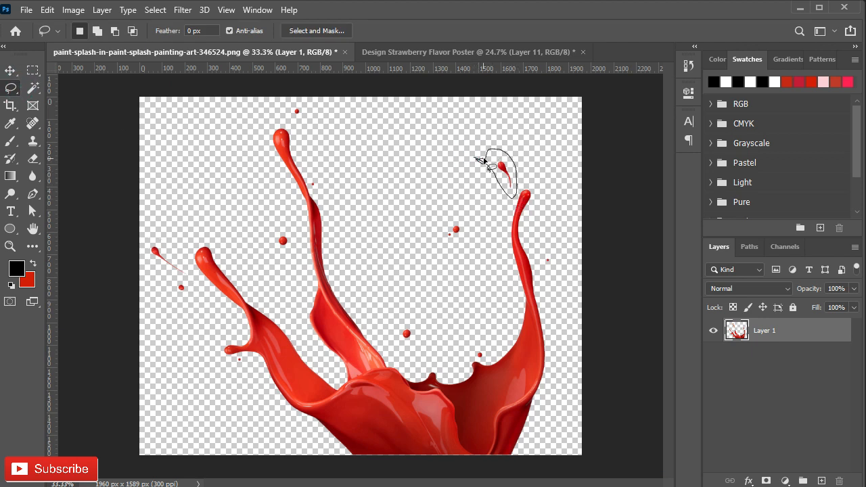
left_click(419, 54)
left_click(10, 72)
key("ctrl+v")
right_click(772, 355)
left_click(631, 189)
- Enlarge and rotate the teardrop so that it rises from the right end of the middle cut
key("ctrl+t")
left_click_drag(343, 266, 436, 263)
left_click_drag(448, 221, 440, 216)
left_click_drag(431, 248, 449, 217)
key("Return")
key("ctrl+t")
mouse_move(478, 200)
left_mouse_down()
mouse_move(465, 189)
mouse_move(472, 193)
left_mouse_up()
left_click_drag(447, 238, 445, 239)
key("Return")
- Move the teardrop layer down the stack to sit between Layer 4 and Layer 7
left_click_drag(788, 360, 716, 431)
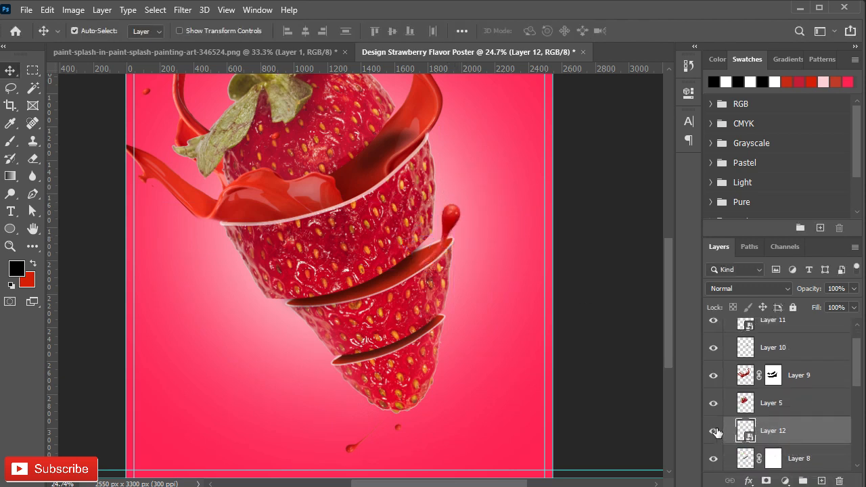
left_click(715, 432)
left_click(715, 432)
scroll(719, 435, "down", 1)
left_click(714, 425)
left_click(715, 426)
left_click_drag(774, 407, 775, 463)
scroll(775, 452, "down", 3)
left_click_drag(779, 352, 785, 461)
scroll(784, 459, "down", 2)
left_click(716, 391)
left_click(716, 392)
left_click_drag(799, 398, 795, 359)
scroll(796, 372, "up", 2)
left_click_drag(809, 418, 800, 357)
- Add a layer mask to the teardrop and fade its lower tail with a 135 px soft black brush at 6% flow
scroll(423, 251, "up", 4)
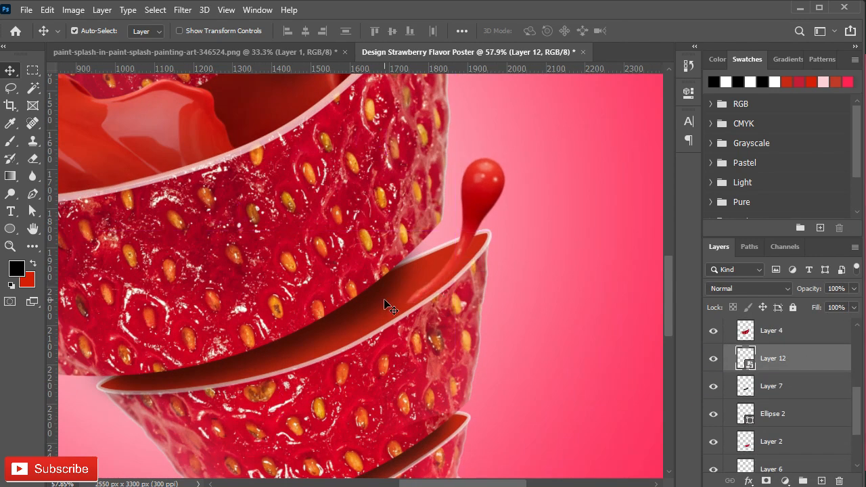
scroll(385, 301, "up", 2)
left_click(766, 481)
key("b")
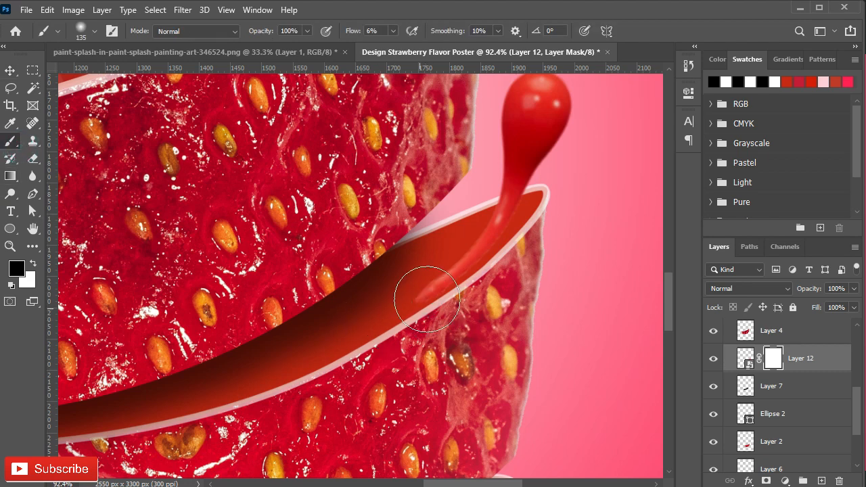
scroll(433, 286, "up", 2)
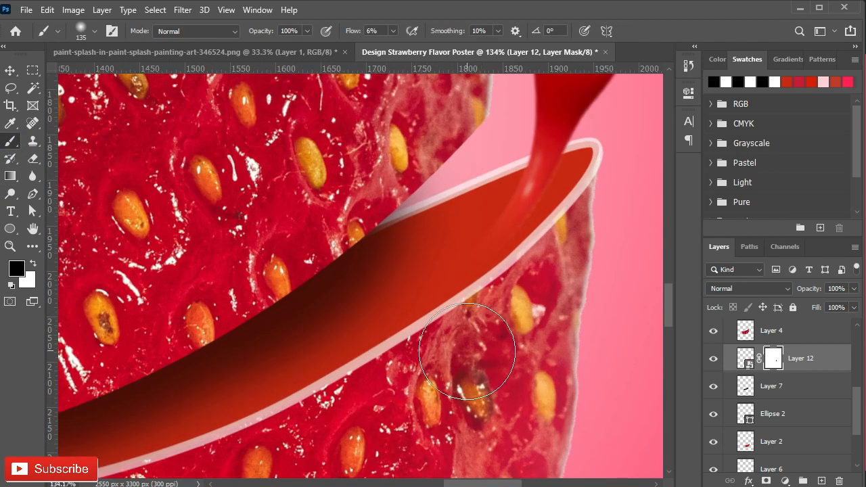
- Duplicate the masked teardrop layer and move the copy to the left end of the strawberry's lowest cut
scroll(464, 397, "down", 4)
key("v")
left_click_drag(496, 287, 493, 283)
scroll(501, 291, "down", 4)
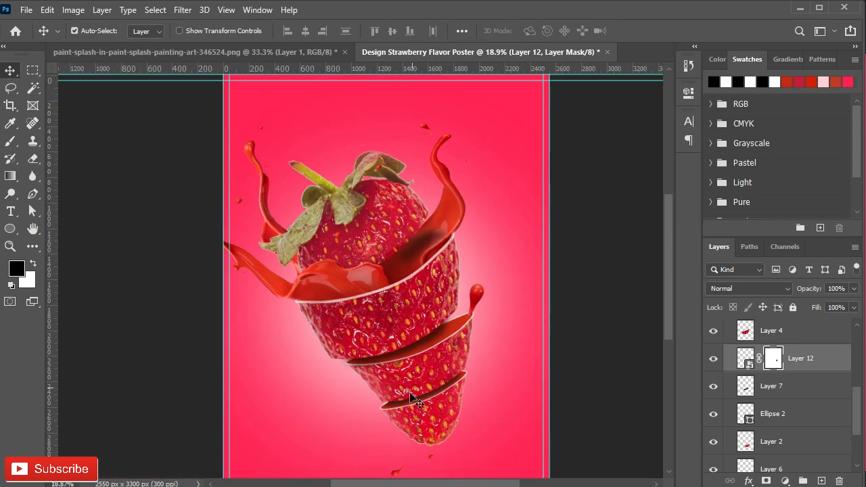
key("ctrl+j")
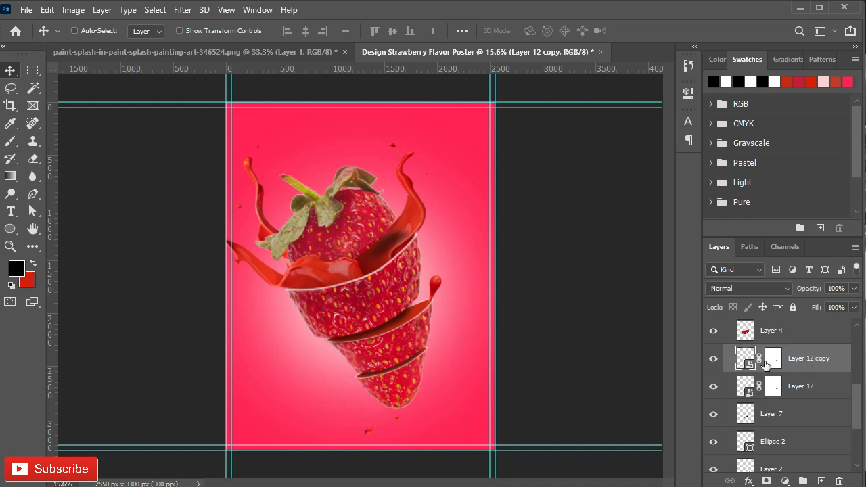
key("ctrl+t")
scroll(422, 313, "up", 2)
left_click_drag(465, 344, 335, 420)
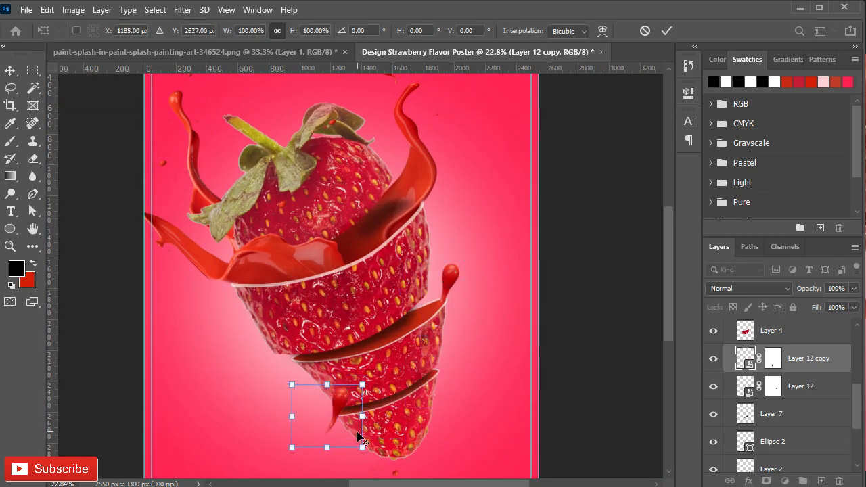
- Scale the teardrop copy to 96.88% and flip it
scroll(336, 421, "up", 5)
left_click_drag(370, 278, 267, 295)
right_click(323, 355)
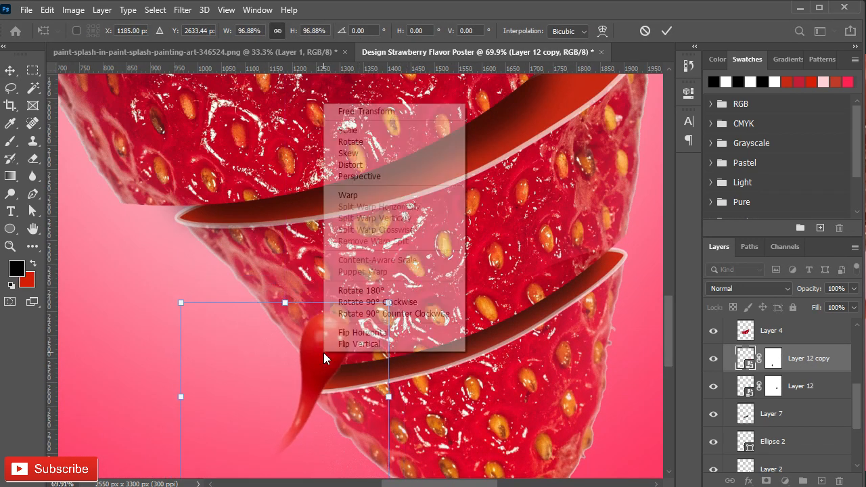
left_click(344, 332)
right_click(394, 296)
left_click(362, 119)
- Rotate the teardrop copy so its bulb points outward and its tail enters the left end of the lowest cut
left_click_drag(389, 301, 309, 389)
left_click_drag(424, 270, 455, 333)
left_click_drag(278, 397, 297, 383)
left_click_drag(480, 315, 461, 315)
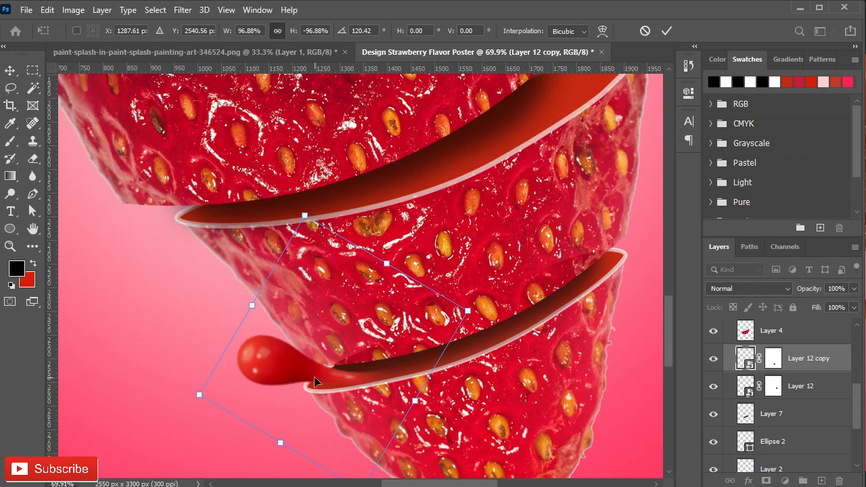
left_click_drag(317, 383, 299, 392)
left_click_drag(466, 311, 401, 301)
left_click(667, 30)
- Rotate the teardrop copy another 12.07° and nudge its tail into the cut
scroll(334, 395, "up", 2)
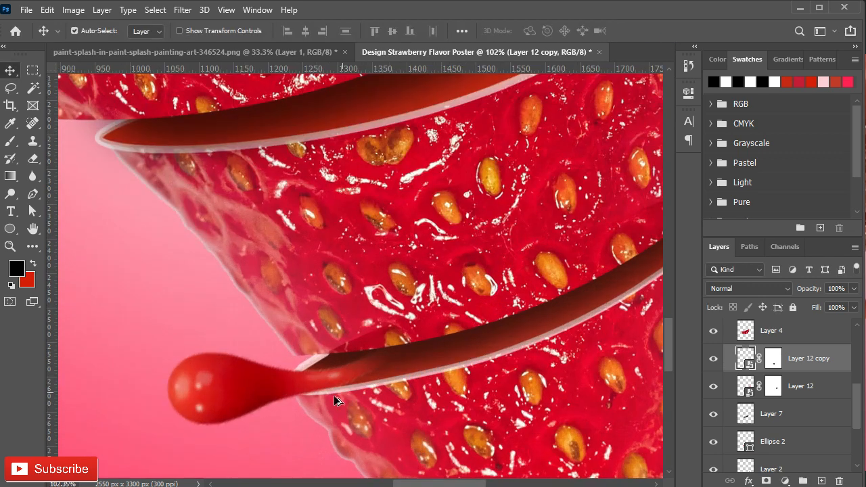
key("ctrl+t")
left_click_drag(459, 297, 475, 328)
left_click_drag(295, 390, 312, 382)
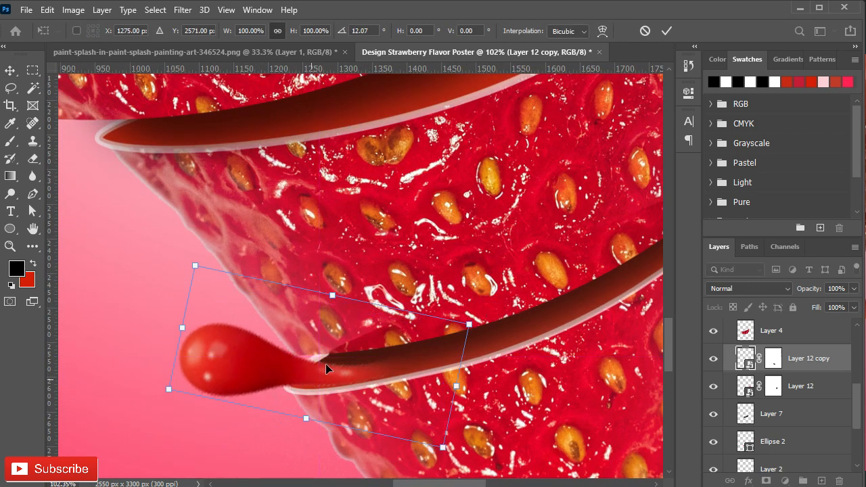
left_click(670, 30)
key("ctrl+0")
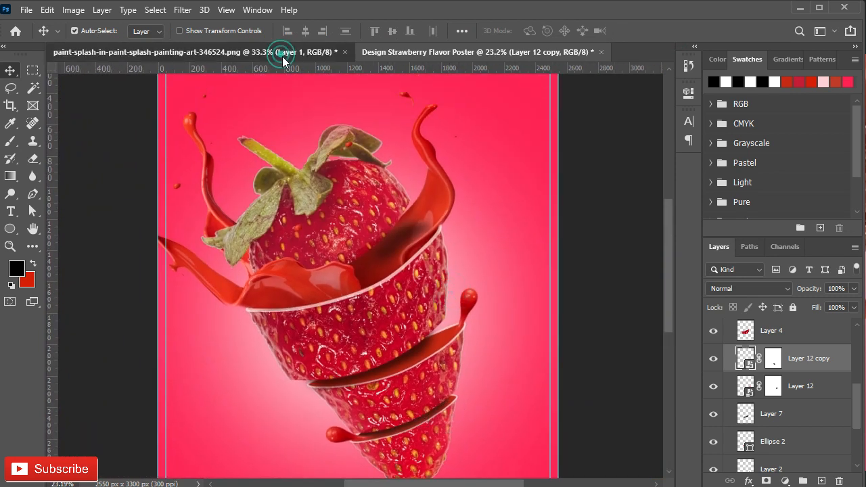
- Copy the round droplet between the splash's two left arms from the splash image into the poster and make it a smart object
left_click(280, 52)
left_click(12, 90)
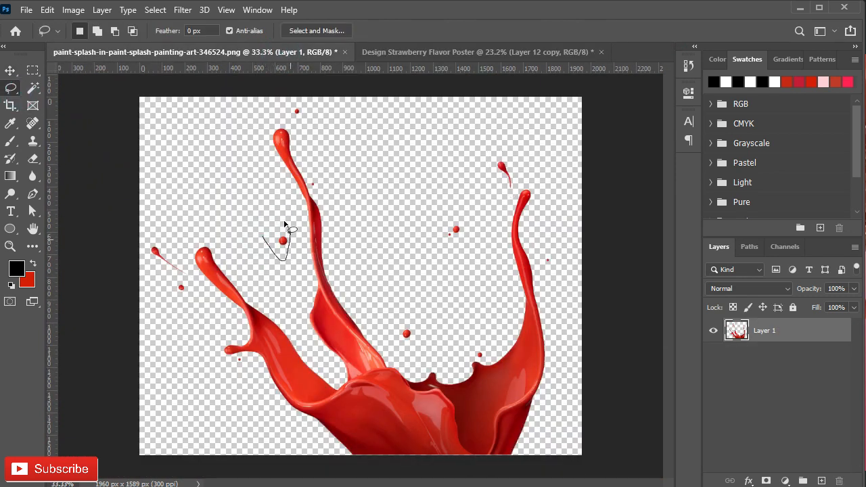
key("ctrl+c")
left_click(408, 51)
key("v")
key("ctrl+v")
right_click(787, 459)
left_click(641, 188)
- Enlarge the round droplet to 240.50% and place it over the background beside the strawberry's right side
key("ctrl+t")
scroll(349, 288, "up", 5)
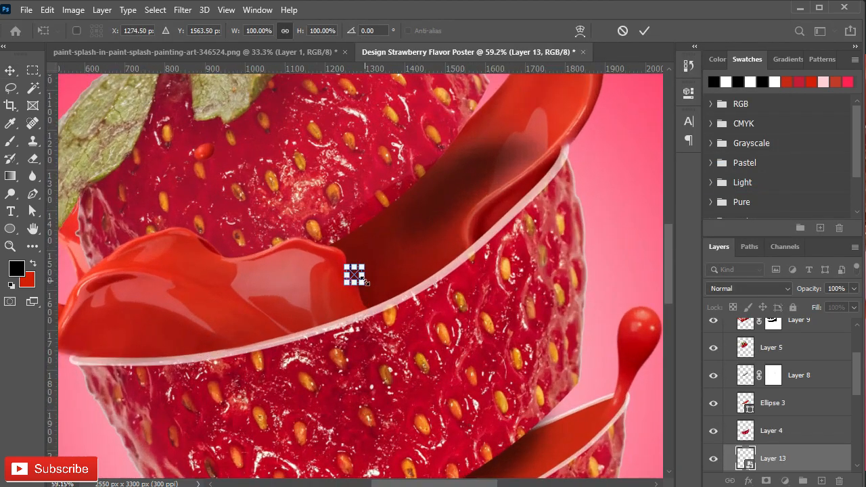
left_click_drag(346, 288, 702, 245)
left_click_drag(654, 268, 298, 302)
left_click_drag(349, 283, 649, 252)
scroll(549, 314, "down", 3)
left_click_drag(580, 404, 364, 338)
scroll(385, 208, "down", 2)
scroll(385, 208, "up", 4)
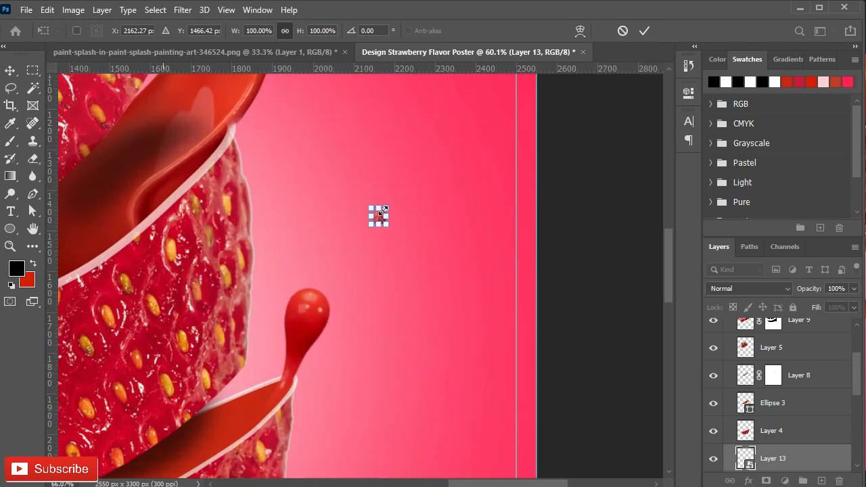
left_click_drag(390, 210, 425, 192)
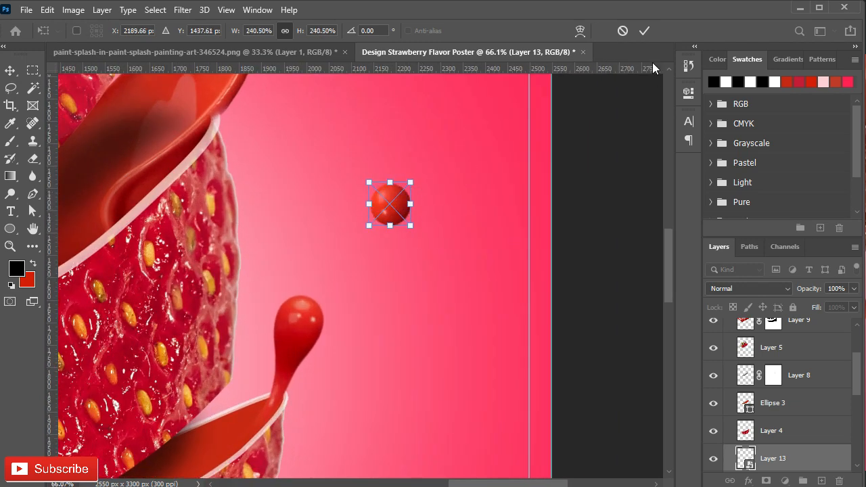
left_click(645, 32)
- Copy the small droplet pair inside the splash's right arm from the splash image and paste it above Layer 11
scroll(455, 289, "down", 9)
left_click_drag(428, 319, 385, 310)
mouse_move(385, 243)
left_mouse_down()
mouse_move(371, 246)
mouse_move(381, 259)
left_mouse_up()
scroll(377, 191, "down", 2)
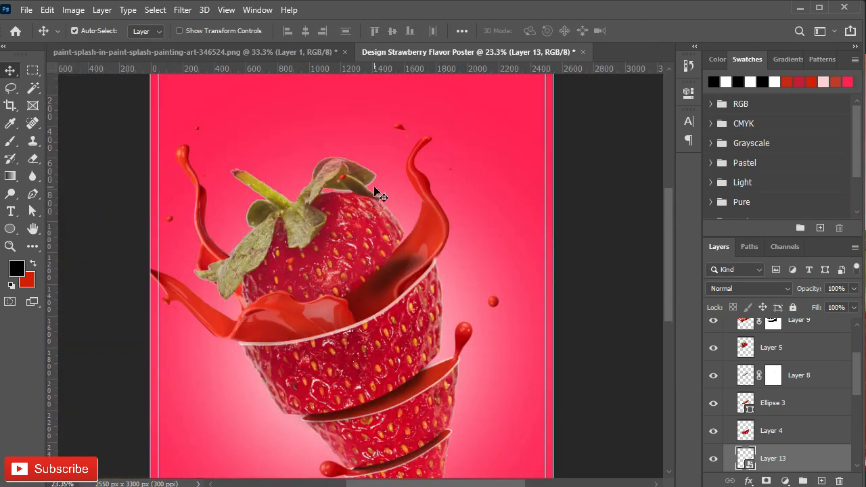
scroll(329, 266, "up", 4)
left_click_drag(386, 199, 381, 332)
left_click(9, 88)
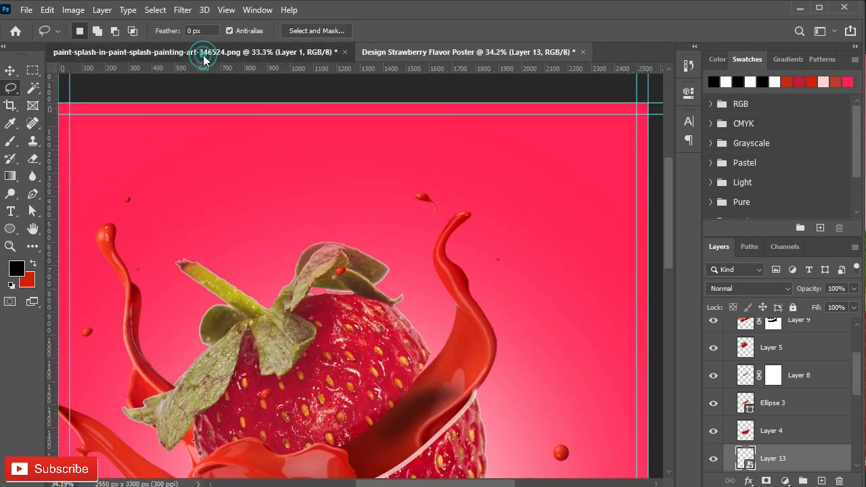
left_click(197, 52)
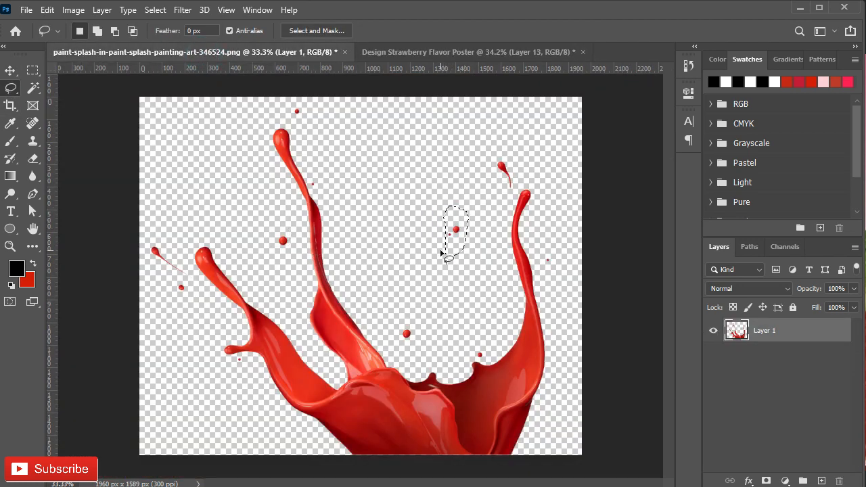
key("ctrl+Tab")
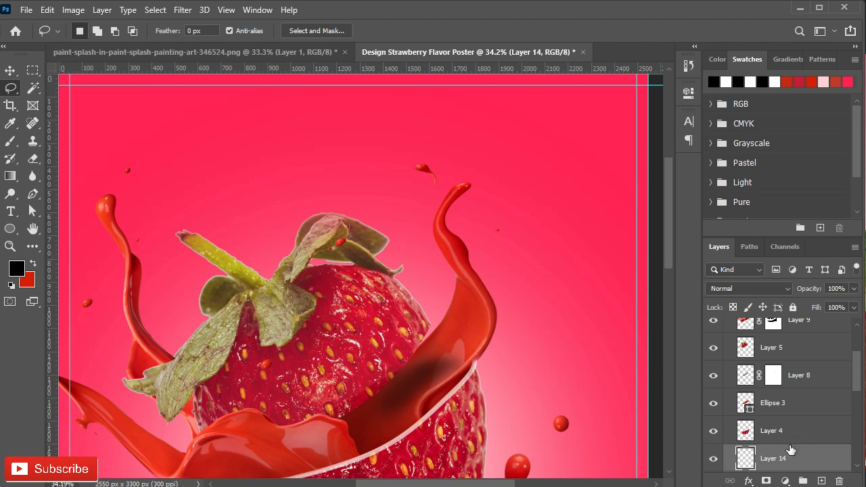
scroll(790, 449, "up", 3)
left_click(769, 357)
key("ctrl+v")
- Enlarge the pasted droplet pair and place it between the strawberry's leaves and the splash's right arm
key("ctrl+t")
scroll(365, 268, "up", 1)
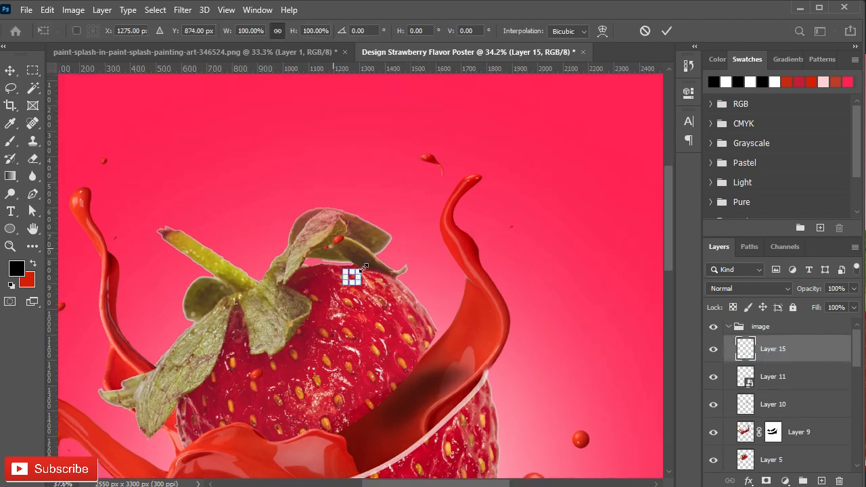
scroll(364, 268, "up", 4)
left_click_drag(360, 267, 384, 246)
left_click_drag(359, 266, 532, 310)
left_click_drag(505, 249, 572, 293)
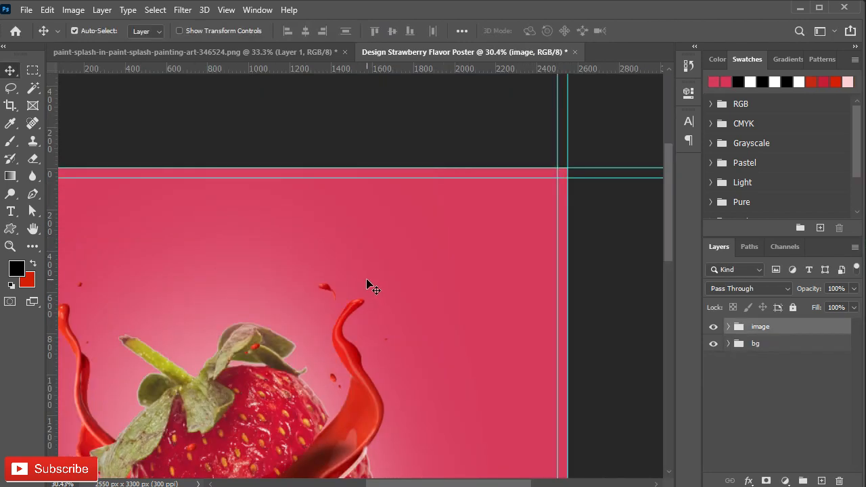
- Add the heading "SUMMER" above the splash's right arm in Montserrat Bold with tracking 0
key("t")
left_click(361, 241)
key("BackSpace")
left_click(687, 126)
left_click(666, 170)
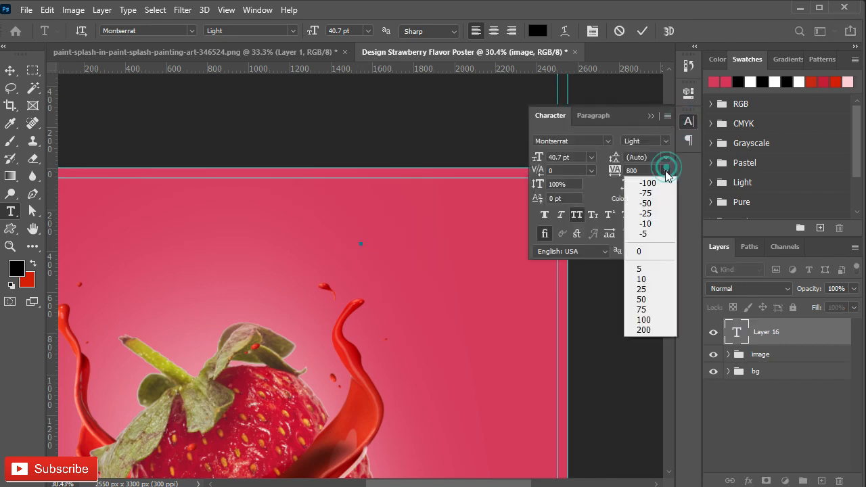
left_click(667, 142)
left_click(677, 284)
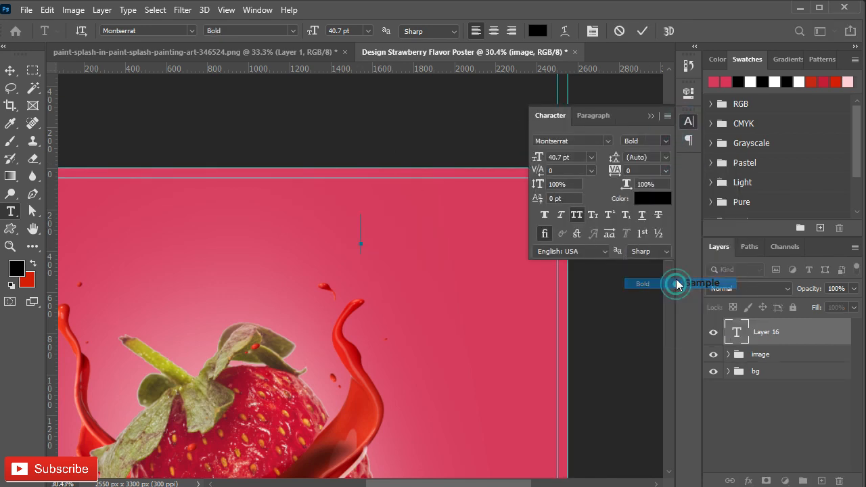
left_click(650, 116)
type("SUMMER")
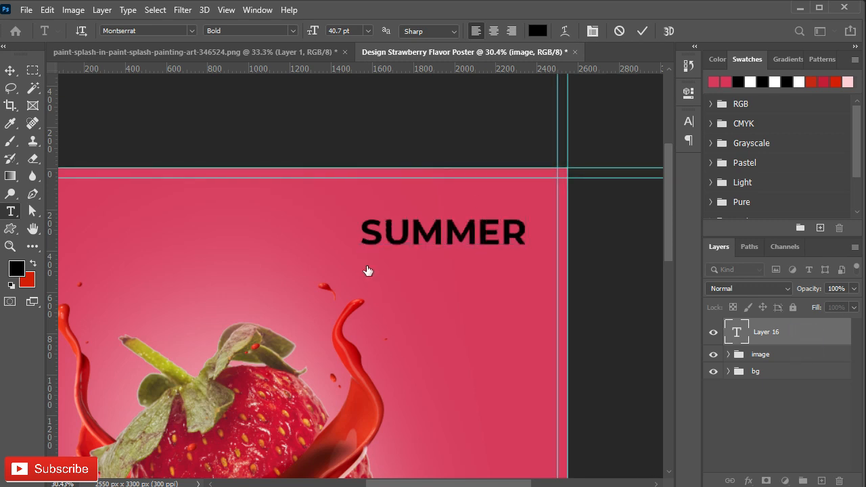
key("ctrl+Return")
key("v")
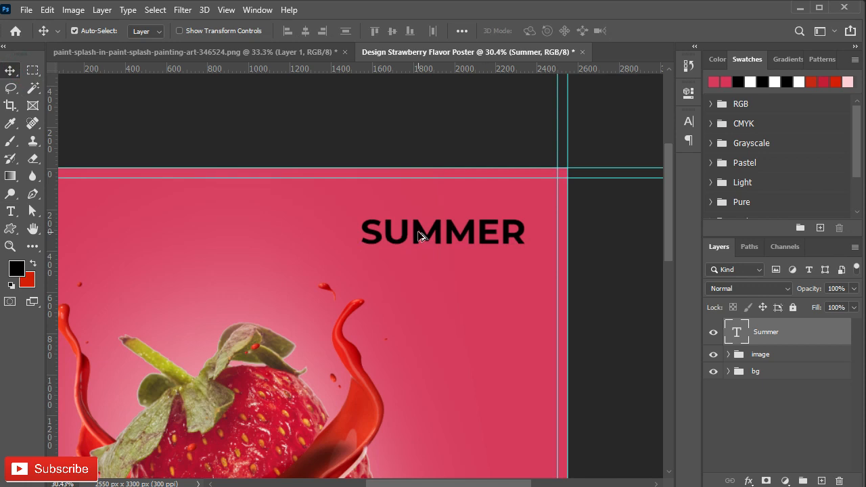
- Duplicate the heading below itself, change the copy's text to "DRINKS" and move it up close to the first line
left_click_drag(415, 232, 413, 292)
double_click(413, 292)
type("DRINKS")
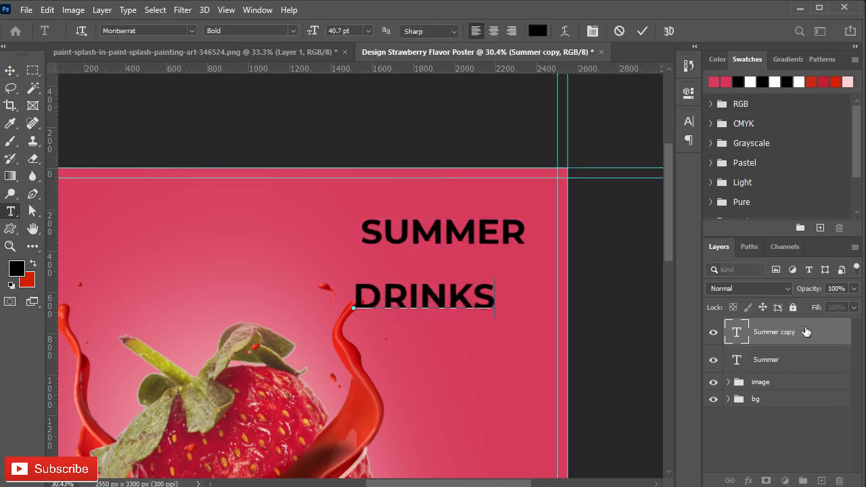
key("ctrl+Return")
key("v")
key("b")
key("v")
left_click_drag(410, 304, 407, 273)
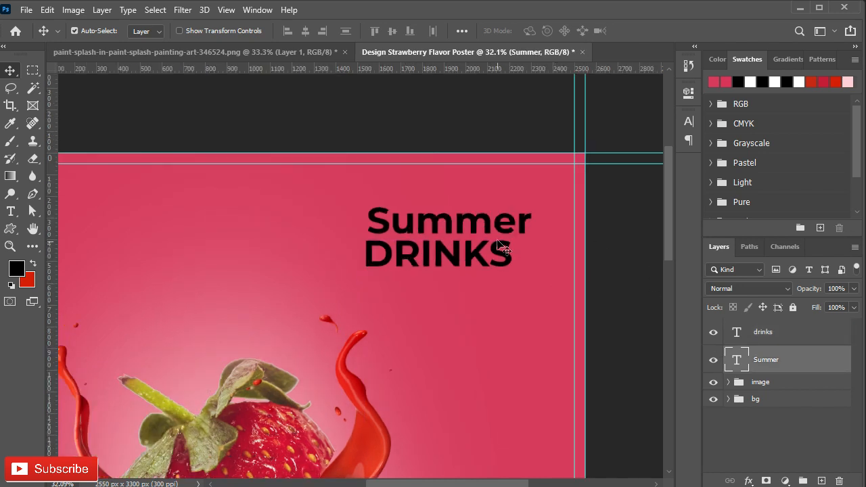
- Set the "Summer" text in the Badcats font and colour it white
left_click(687, 124)
left_click(610, 141)
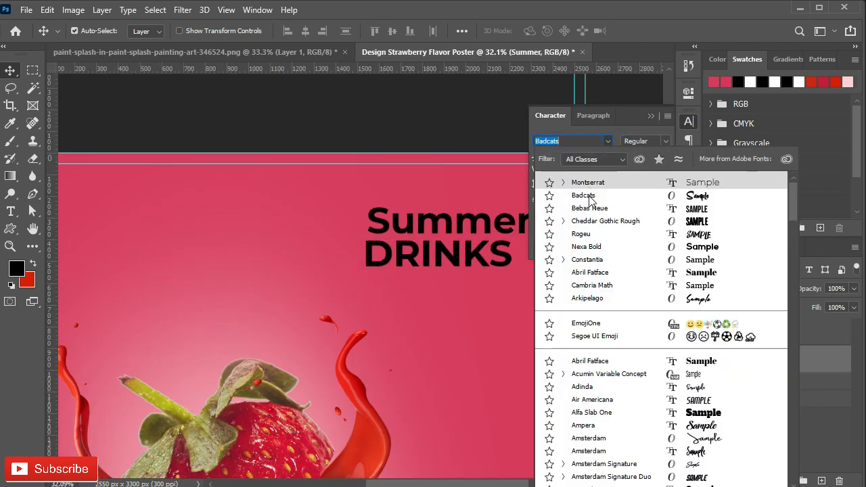
left_click(582, 191)
left_click(652, 199)
left_click(20, 258)
left_click(297, 255)
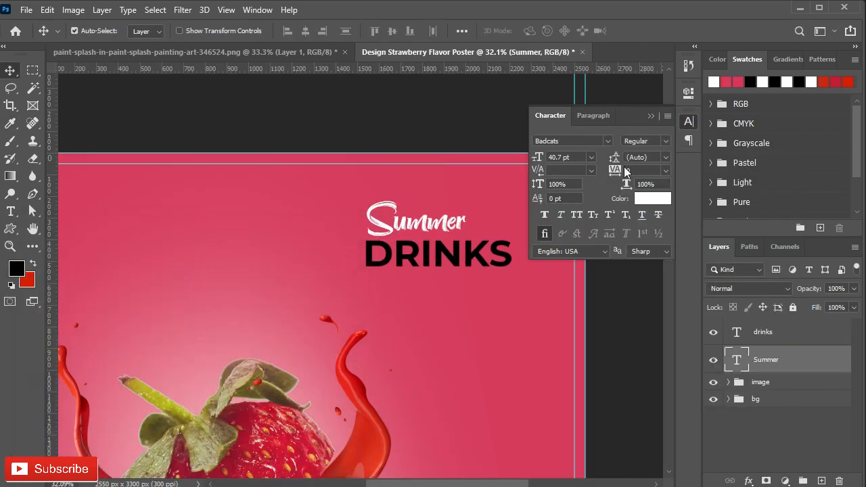
- Set the "DRINKS" text to Montserrat Black and enlarge it to 63.71 pt beneath "Summer"
left_click(763, 340)
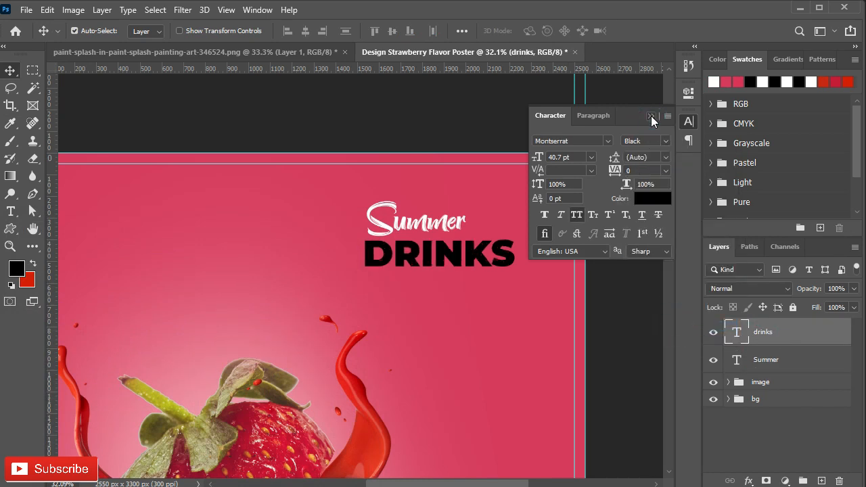
left_click(651, 116)
key("ctrl+t")
left_click_drag(515, 276, 574, 310)
key("ctrl+z")
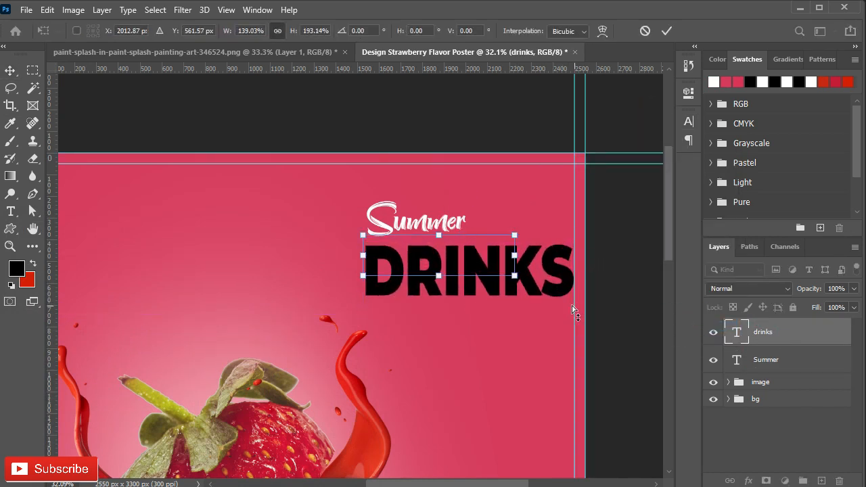
left_click_drag(513, 276, 441, 280)
left_click_drag(532, 312, 546, 325)
left_click_drag(456, 293, 454, 291)
key("Return")
- Enlarge the "Summer" text and align it with the left edge of "DRINKS", directly above it
left_click(386, 229)
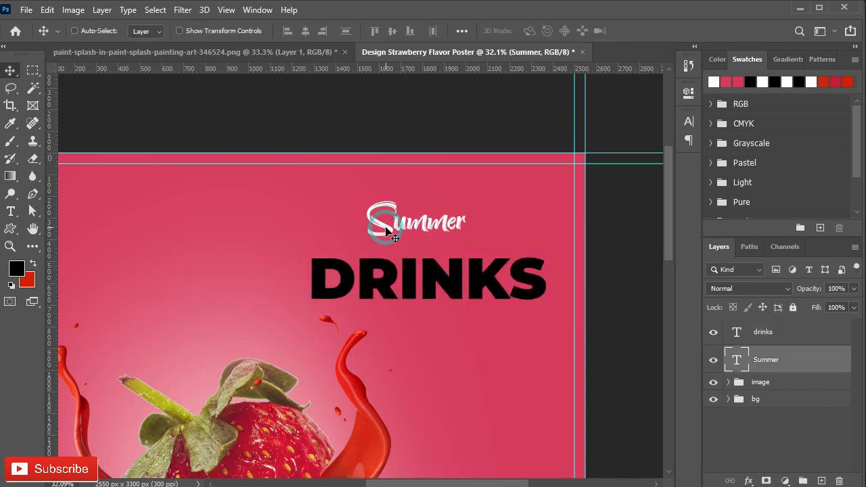
key("ctrl+t")
left_click_drag(465, 243, 499, 262)
left_click_drag(433, 237, 383, 234)
left_click_drag(447, 256, 414, 245)
left_click(666, 31)
- Colour the "DRINKS" text dark red, #9b0721
left_click(421, 290)
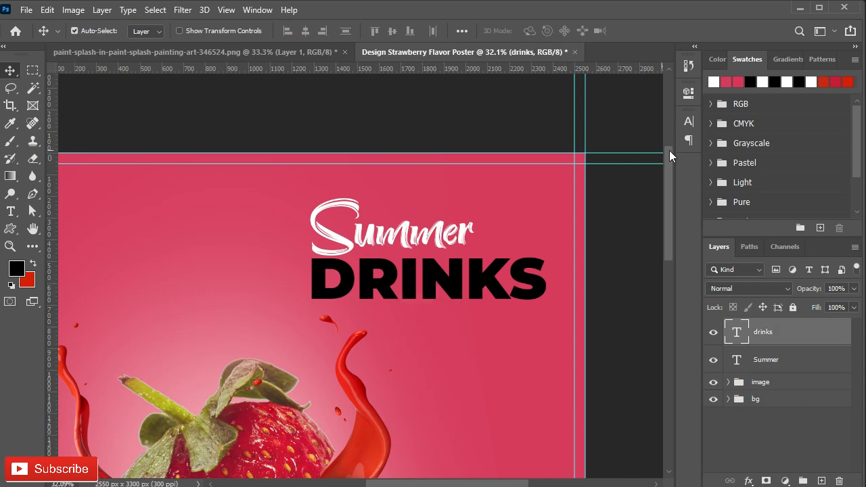
left_click(689, 122)
left_click(652, 198)
left_click_drag(135, 224, 217, 471)
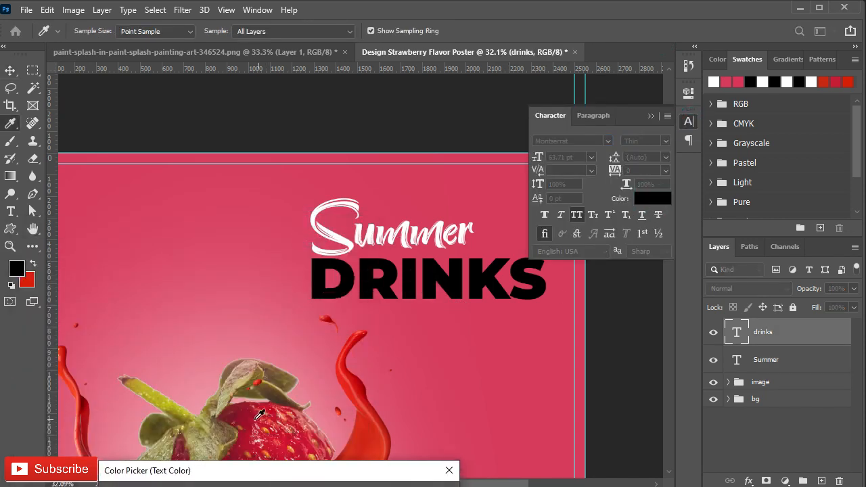
left_click_drag(322, 471, 336, 257)
left_click(427, 285)
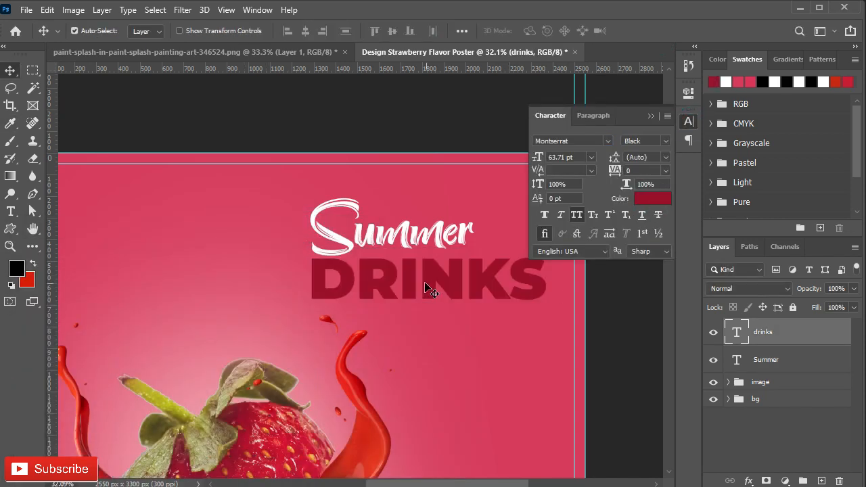
left_click(644, 200)
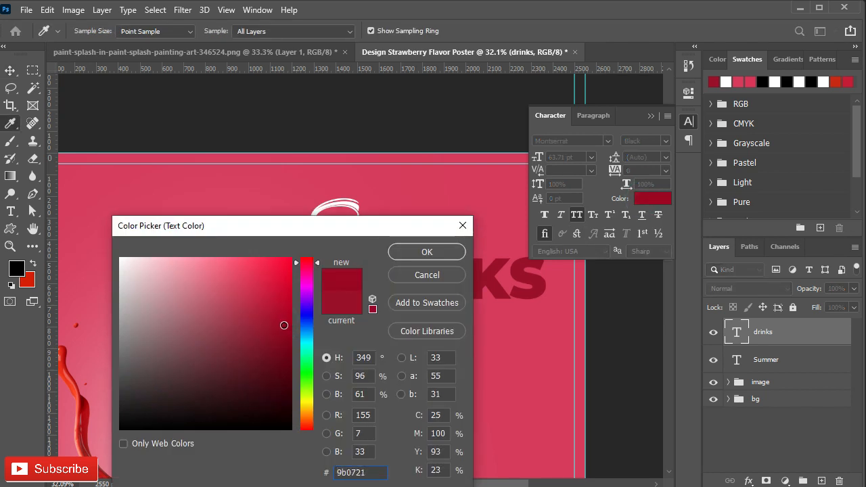
left_click(415, 251)
left_click(690, 122)
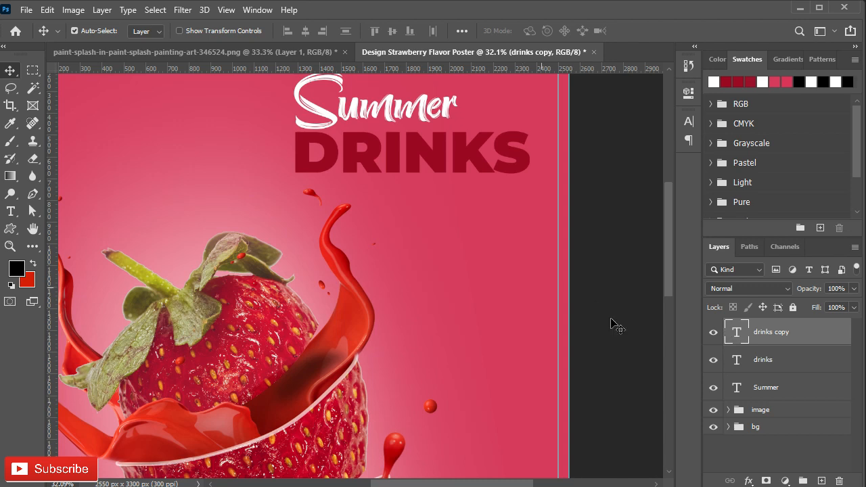
- Add a white 4 px outside stroke to the duplicated "DRINKS" text layer
double_click(813, 339)
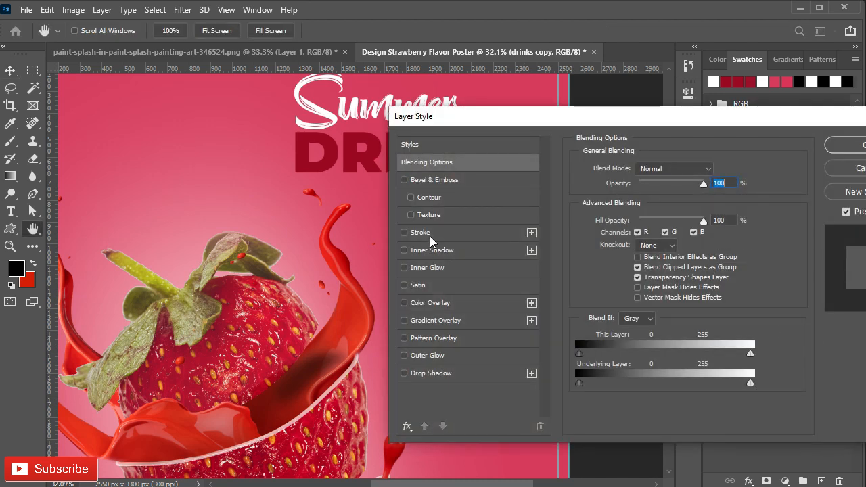
left_click(420, 233)
scroll(711, 168, "up", 2)
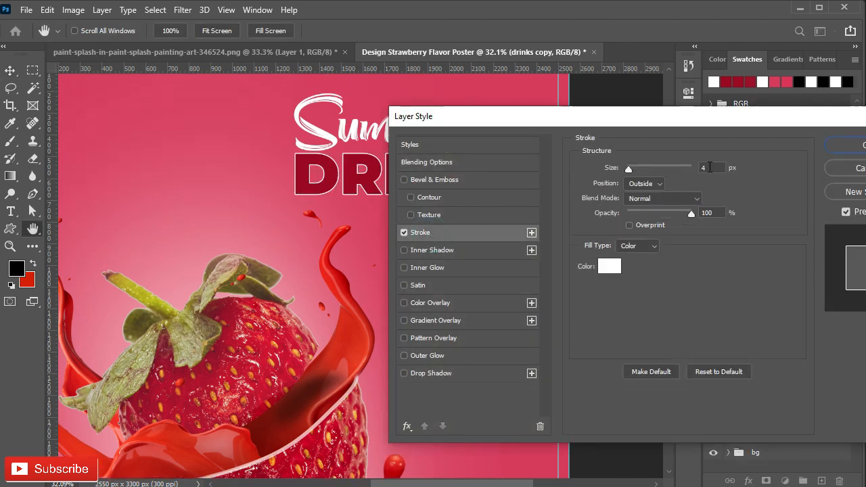
left_click(833, 145)
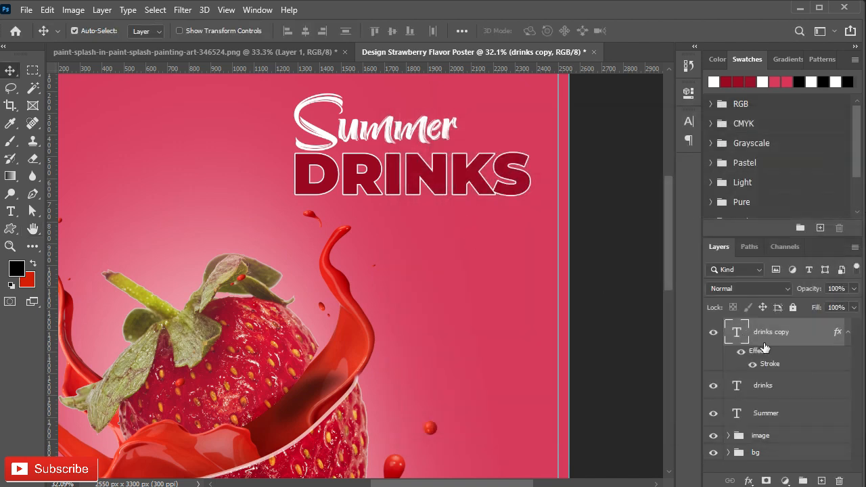
left_click(848, 333)
- Offset the stroked "DRINKS" copy slightly down and right behind the original text, with its fill at 0%
left_click_drag(357, 229, 364, 229)
left_click_drag(786, 332, 789, 374)
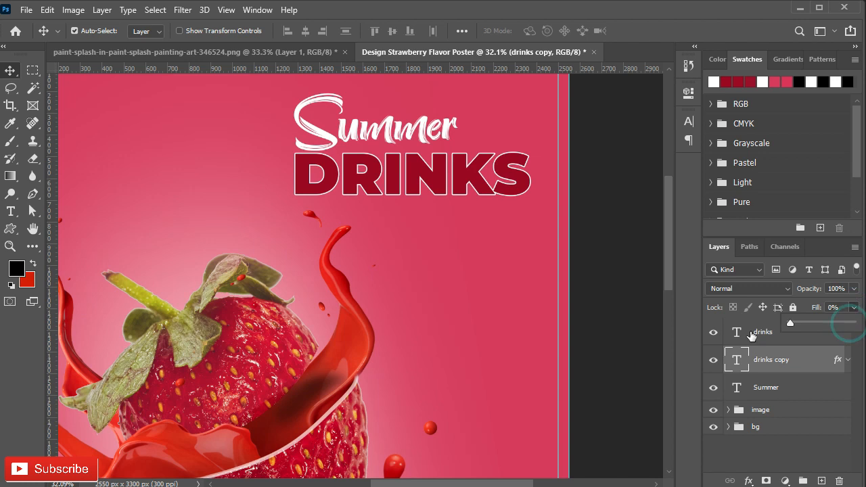
key("Down")
key("Down")
key("Down")
key("Down")
key("Down")
key("Down")
key("Down")
key("Down")
key("Down")
key("Down")
key("Down")
key("Down")
key("Down")
key("Down")
key("Down")
key("Right")
key("Right")
key("Right")
key("Right")
key("Right")
key("Right")
key("Right")
key("Right")
key("Right")
key("Right")
key("Up")
key("Up")
key("Up")
key("Up")
key("Up")
key("Up")
key("Up")
key("Left")
key("Left")
key("Left")
key("Left")
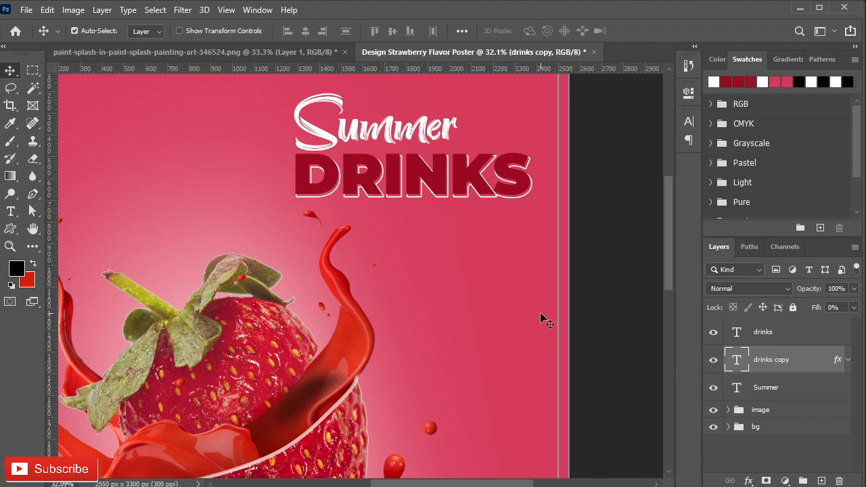
left_click(541, 312)
- Group the two "DRINKS" layers and the "Summer" layer into a group named "main text"
left_click(729, 408)
scroll(768, 340, "up", 1)
left_click(770, 340, "shift")
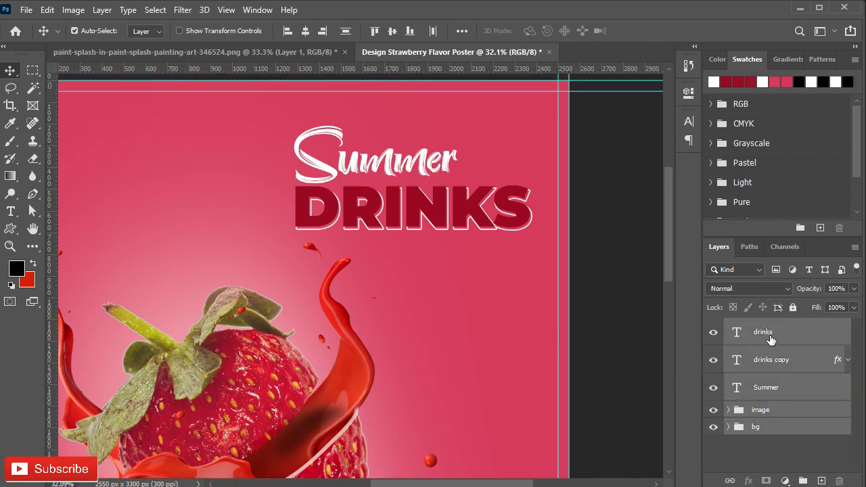
left_click(770, 340)
left_click(779, 390, "shift")
key("ctrl+g")
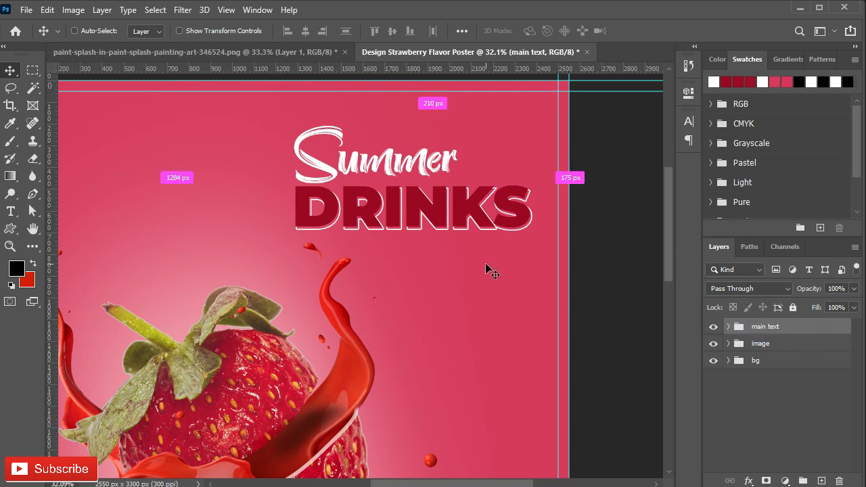
- Enlarge the "main text" group to about 114% and fit it in the poster's upper right corner inside the margin guides
key("ctrl+t")
left_click_drag(532, 229, 558, 239)
left_click_drag(457, 234, 440, 214)
left_click_drag(546, 220, 552, 227)
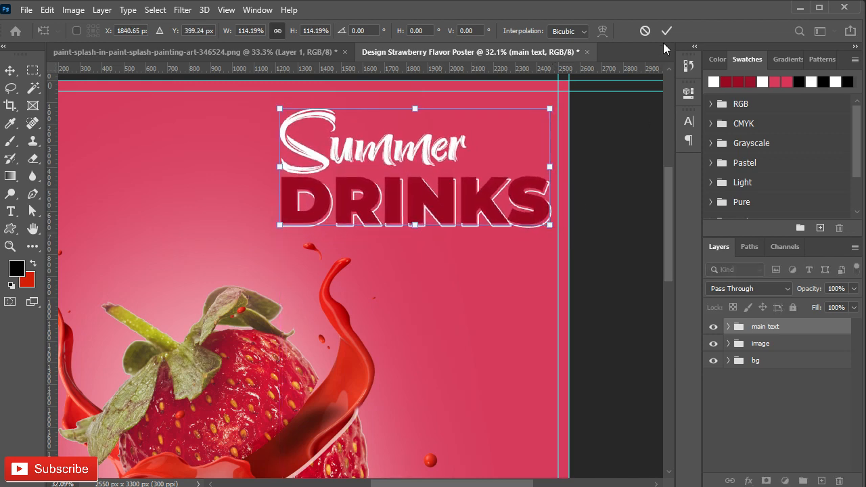
left_click(667, 30)
- Add the text "Strawberry Chocolate" on two lines beside the strawberry's tip and colour it white
left_click_drag(441, 387, 379, 128)
left_click_drag(325, 196, 356, 291)
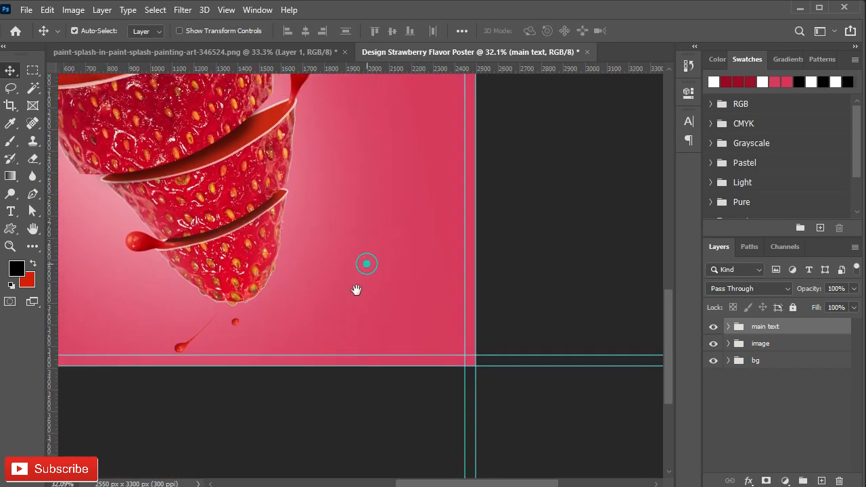
key("t")
left_click(290, 327)
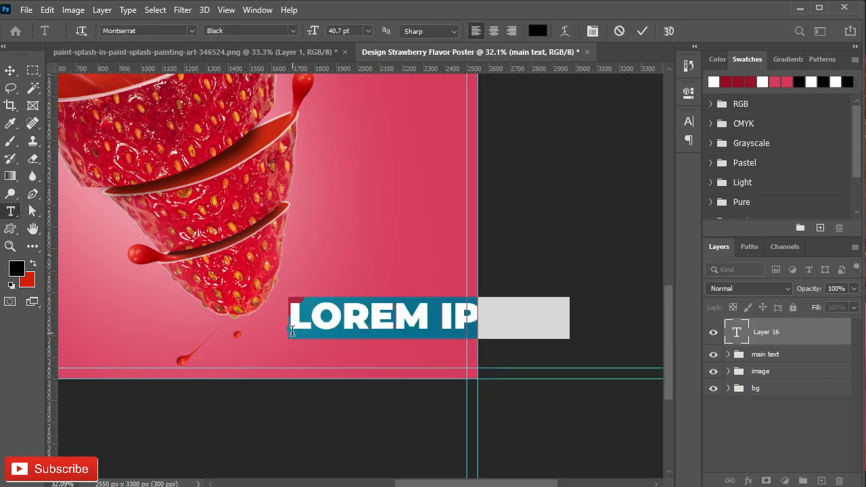
type("STRAWBERRY CHOCOLATE")
left_click(640, 30)
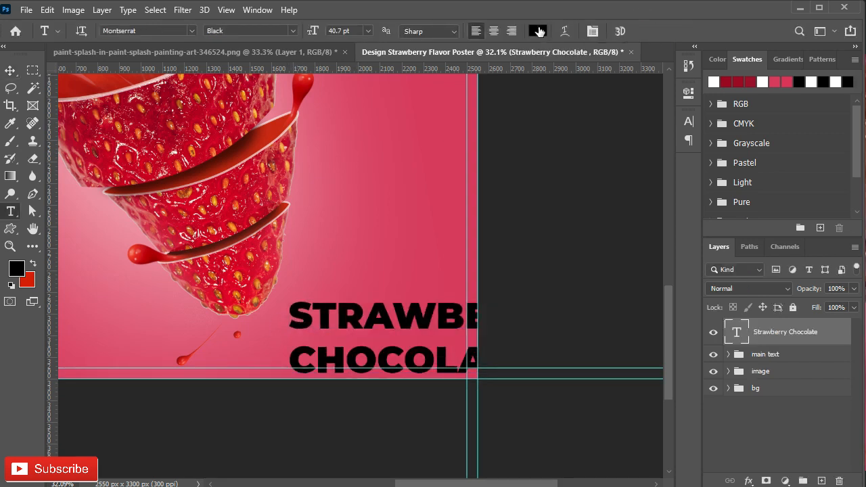
left_click(537, 30)
left_click(702, 210)
- Scale down the "Strawberry Chocolate" text and tilt it upward to the right within the poster's lower right area
key("v")
left_click_drag(381, 319, 361, 300)
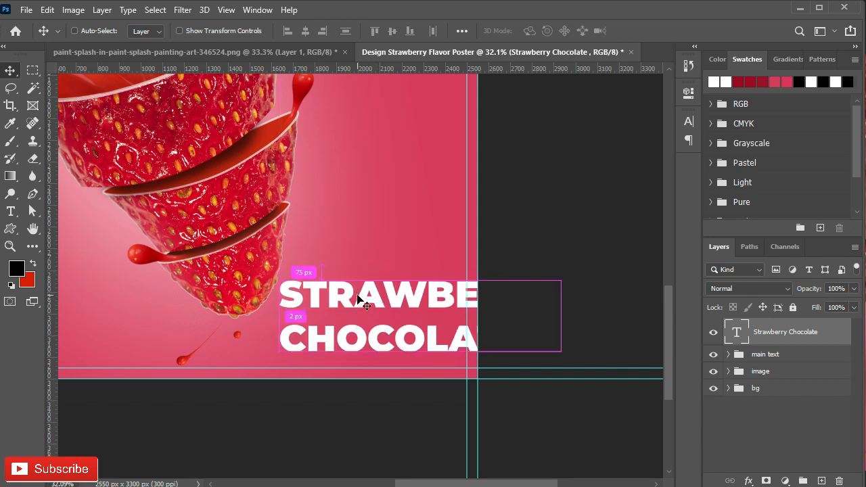
key("ctrl+t")
left_click_drag(566, 364, 443, 268)
left_click(667, 31)
- Set the "Strawberry Chocolate" text in Badcats without all caps, with tracking 50
left_click(689, 121)
left_click(608, 141)
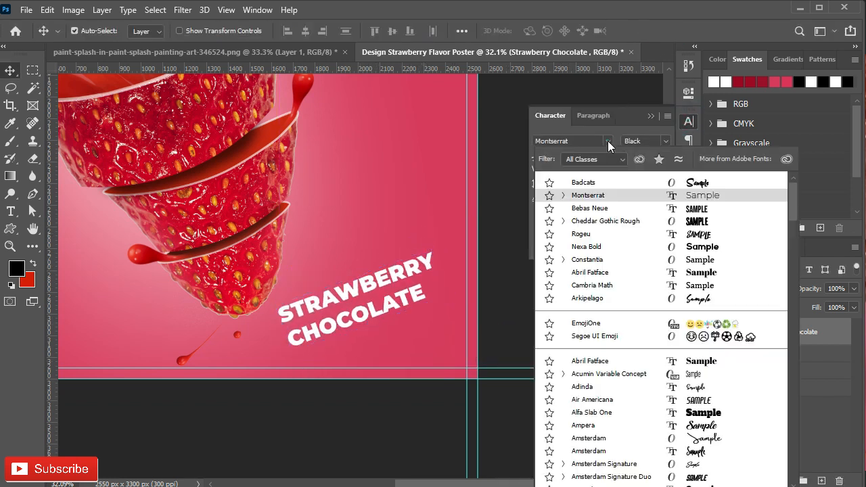
left_click(584, 184)
left_click(576, 216)
left_click(667, 170)
left_click(654, 295)
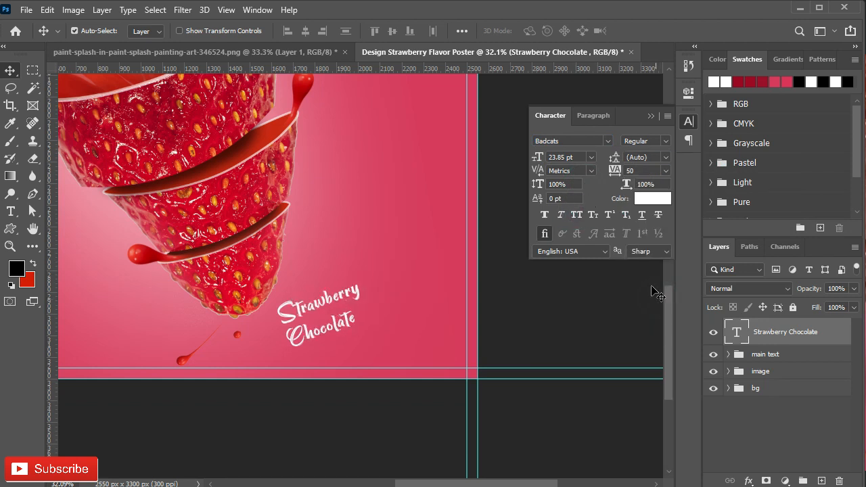
left_click(653, 118)
- Enlarge the "Strawberry Chocolate" text and position it in the poster's lower right corner inside the margins
key("ctrl+t")
left_click_drag(373, 265, 484, 186)
left_click_drag(343, 258, 337, 281)
left_click_drag(333, 316, 315, 311)
key("Return")
scroll(351, 311, "down", 6)
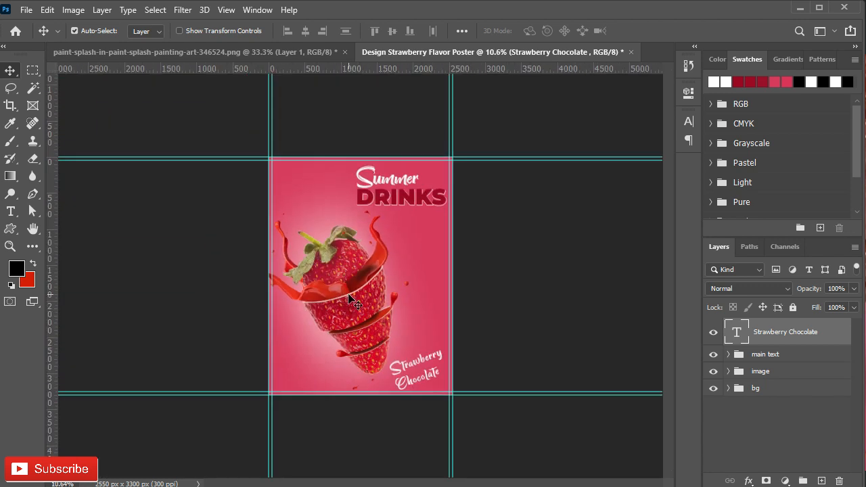
- Add a black (#000000) stroke to the "Strawberry Chocolate" text
scroll(440, 390, "up", 9)
left_click(826, 333)
double_click(828, 336)
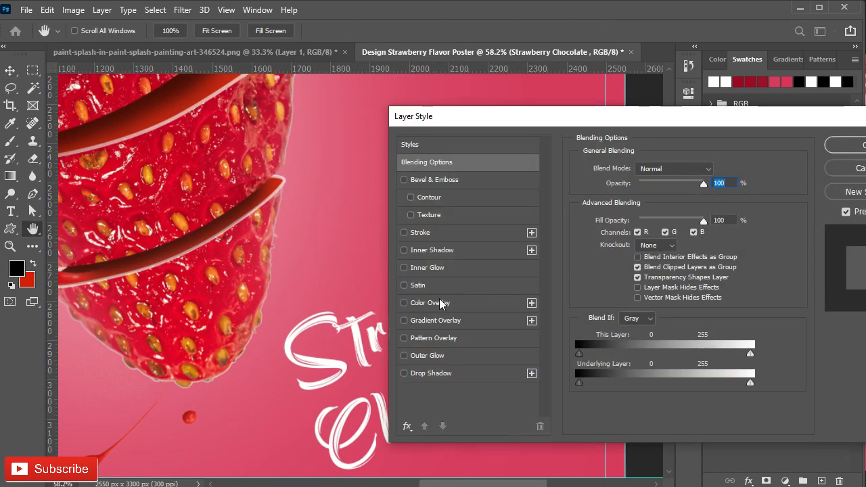
left_click(412, 232)
left_click(610, 265)
left_click(398, 381)
left_click_drag(373, 397, 372, 401)
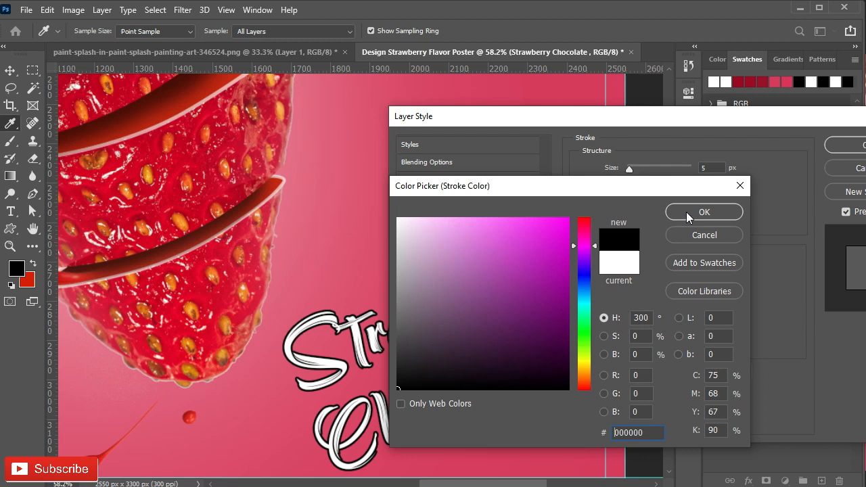
left_click(687, 214)
- Set the stroke size of the "Strawberry Chocolate" text to 3 px and apply the layer style
left_click_drag(708, 168, 697, 169)
key("Down")
key("Down")
key("Down")
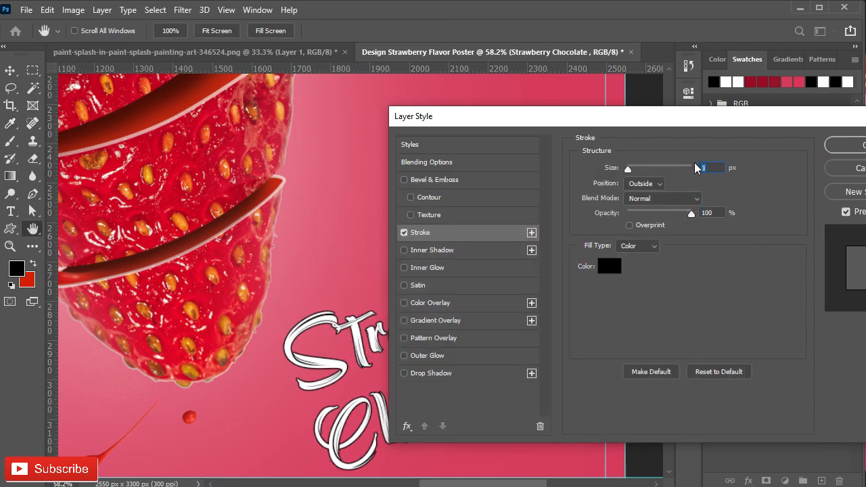
key("Return")
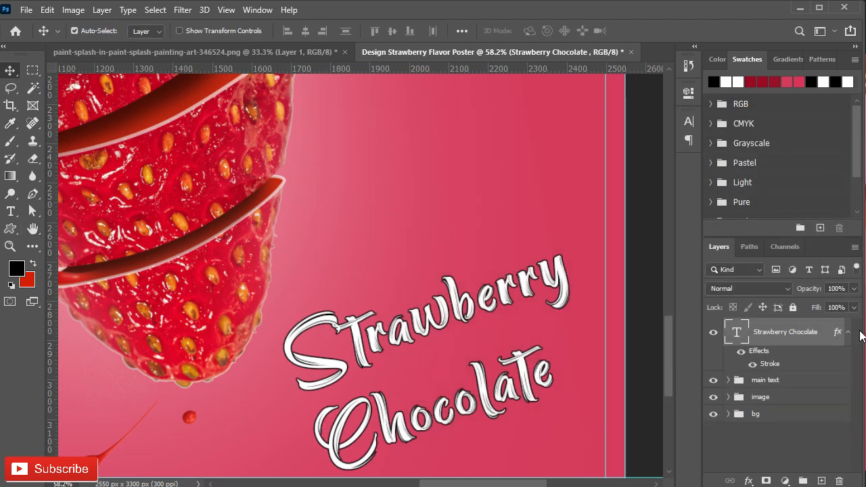
left_click(848, 332)
- Move the "Strawberry Chocolate" layer into the "main text" group and review the whole poster
left_click_drag(845, 336, 803, 350)
scroll(382, 308, "down", 3)
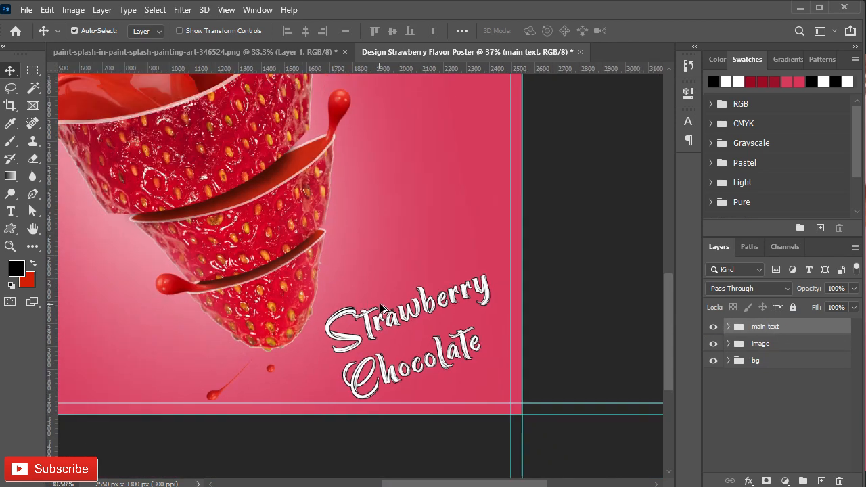
scroll(382, 308, "down", 4)
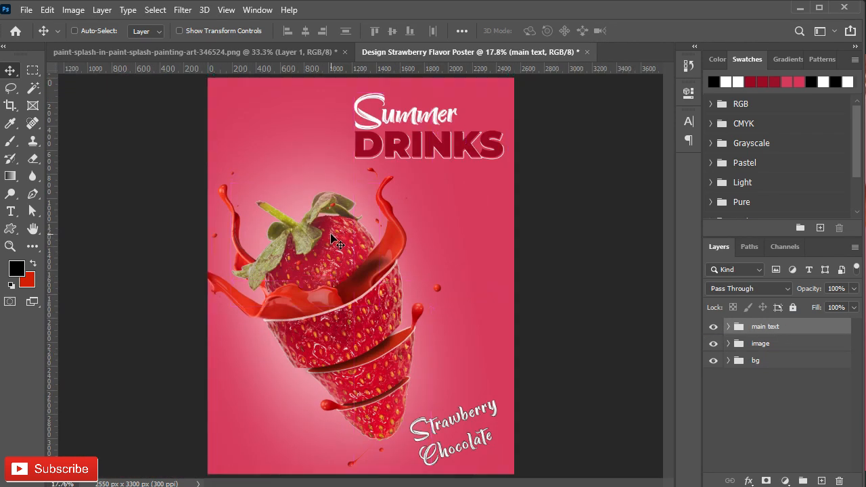
scroll(333, 240, "down", 1)
scroll(339, 256, "up", 1)
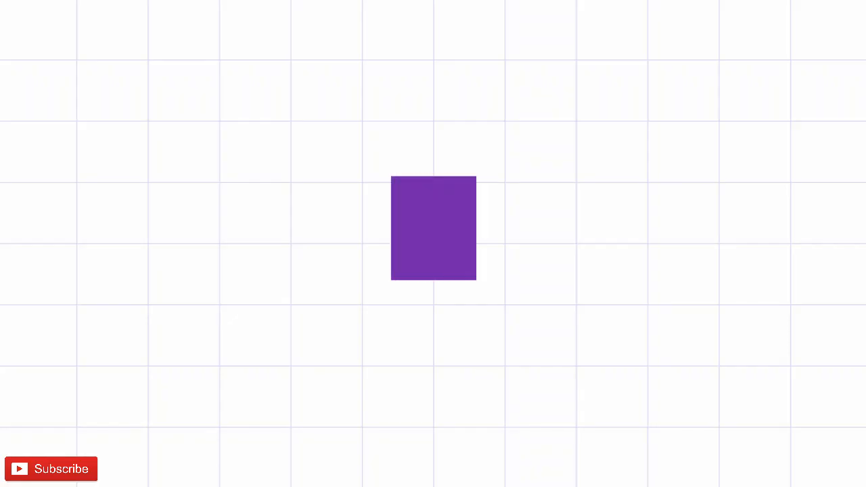